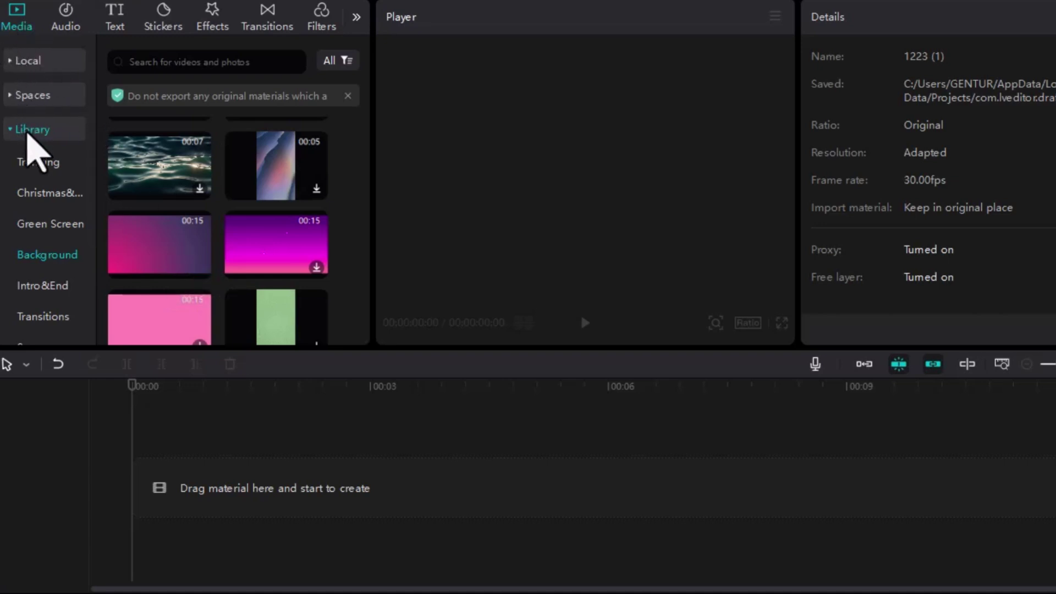
# - Add the pink-to-purple gradient clip from the library's Background category to the timeline
pyautogui.moveTo(205, 270)
pyautogui.click(201, 269)
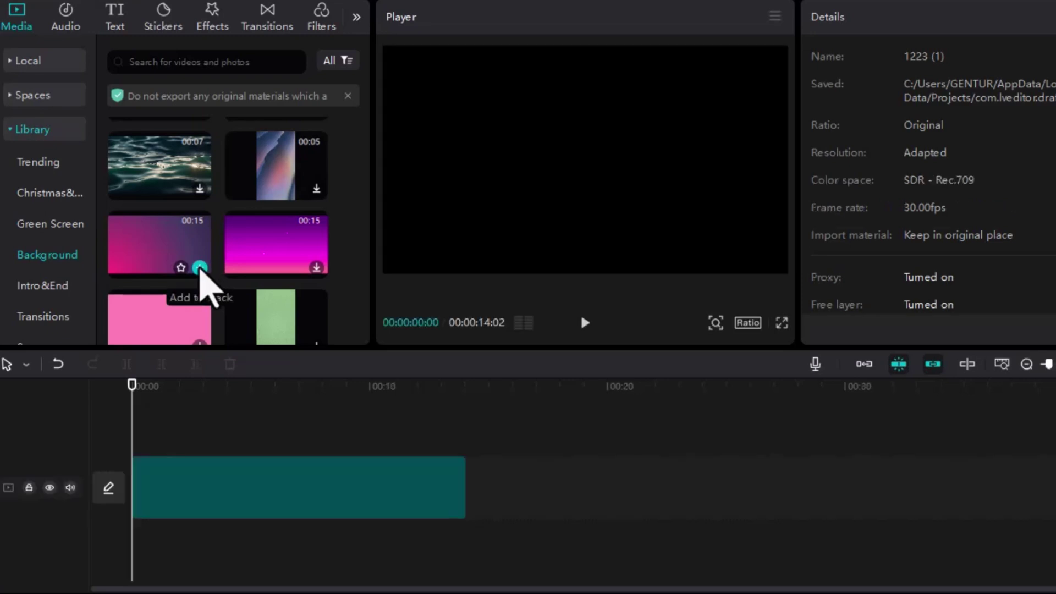
pyautogui.scroll(-2, 445, 498)
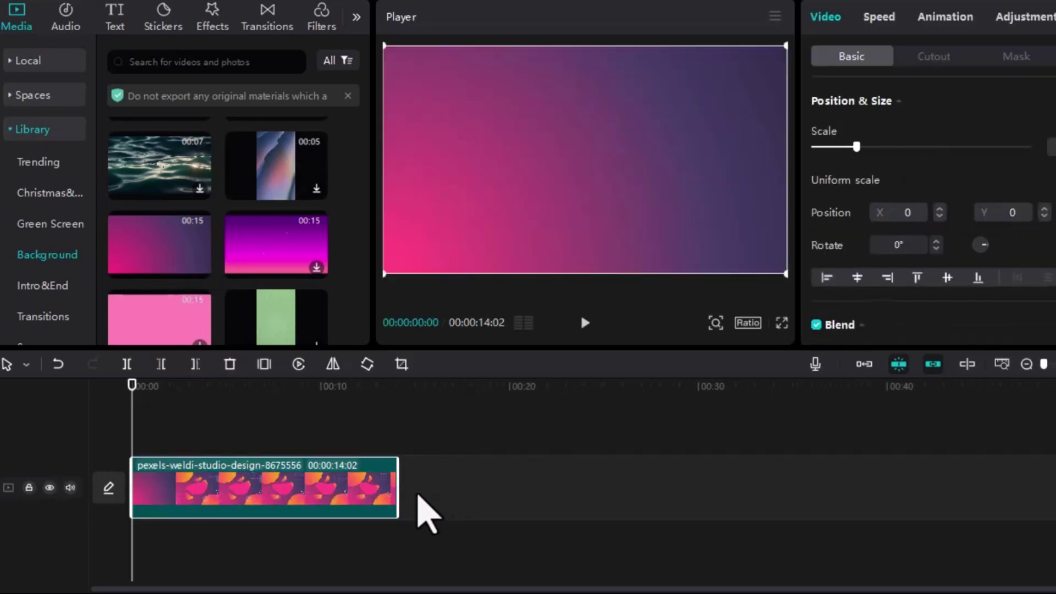
pyautogui.scroll(-10, 165, 236)
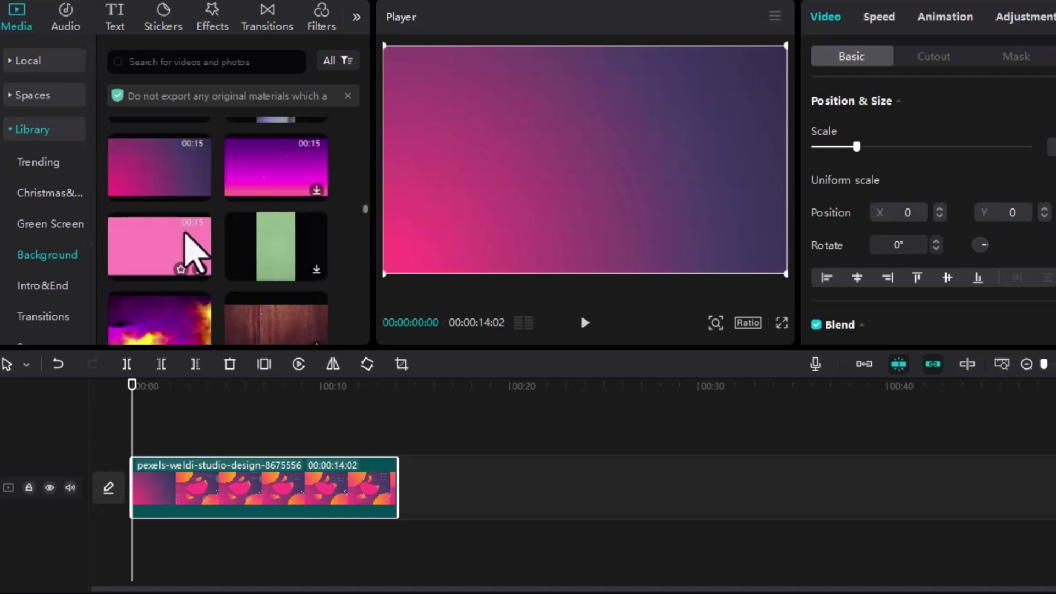
pyautogui.scroll(10, 184, 200)
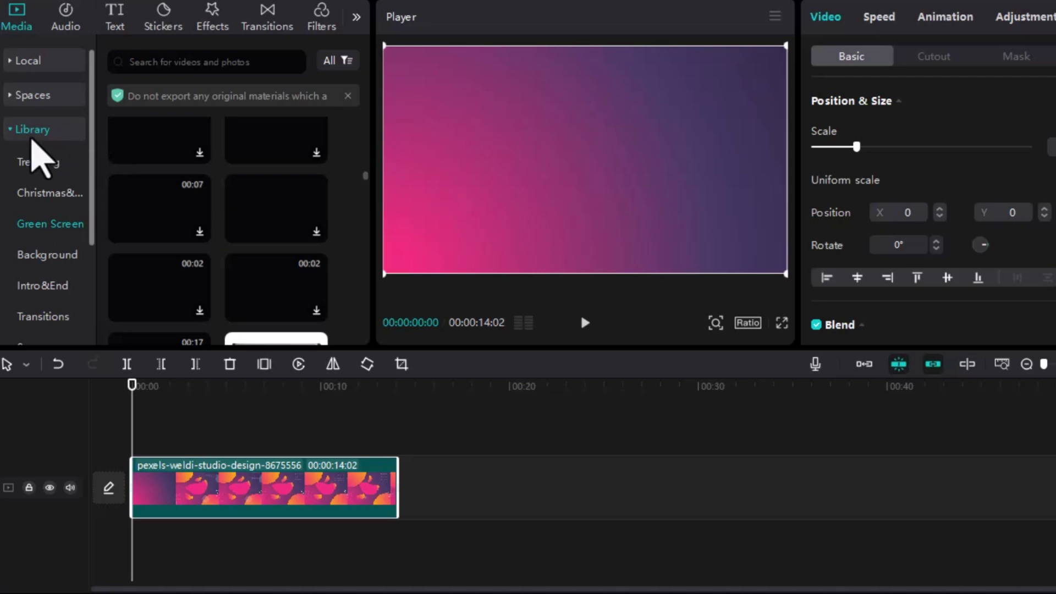
# - Add the black clip from the library's Trending category and place it at the timeline start, separated from the gradient clip by a gap
pyautogui.click(35, 162)
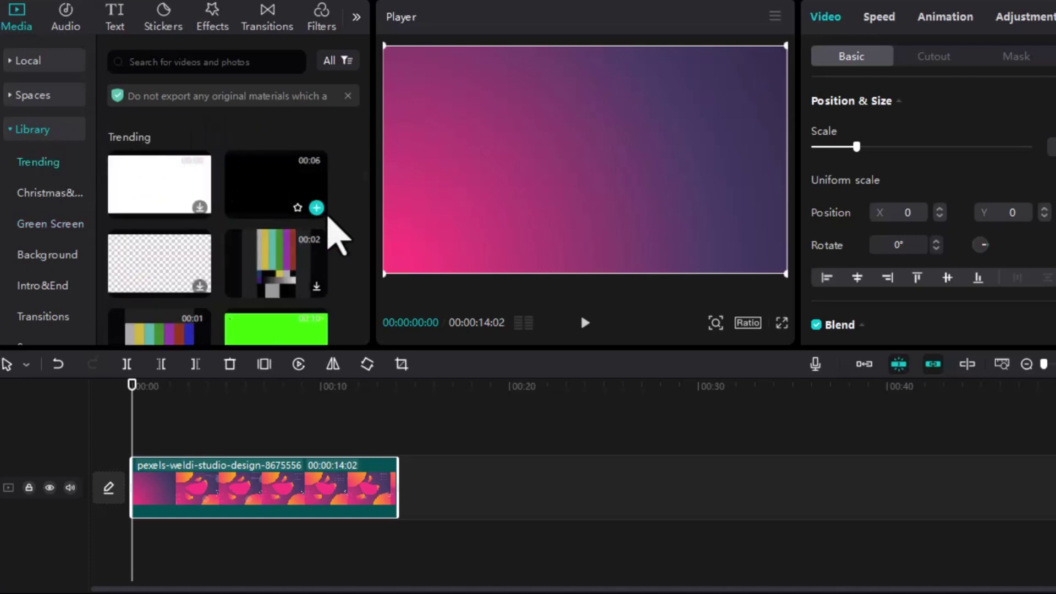
pyautogui.click(317, 209)
pyautogui.moveTo(258, 523); pyautogui.dragTo(435, 528)
pyautogui.click(465, 489)
pyautogui.moveTo(314, 462); pyautogui.dragTo(154, 506)
pyautogui.click(187, 387)
pyautogui.moveTo(187, 385); pyautogui.dragTo(101, 413)
pyautogui.scroll(4, 182, 443)
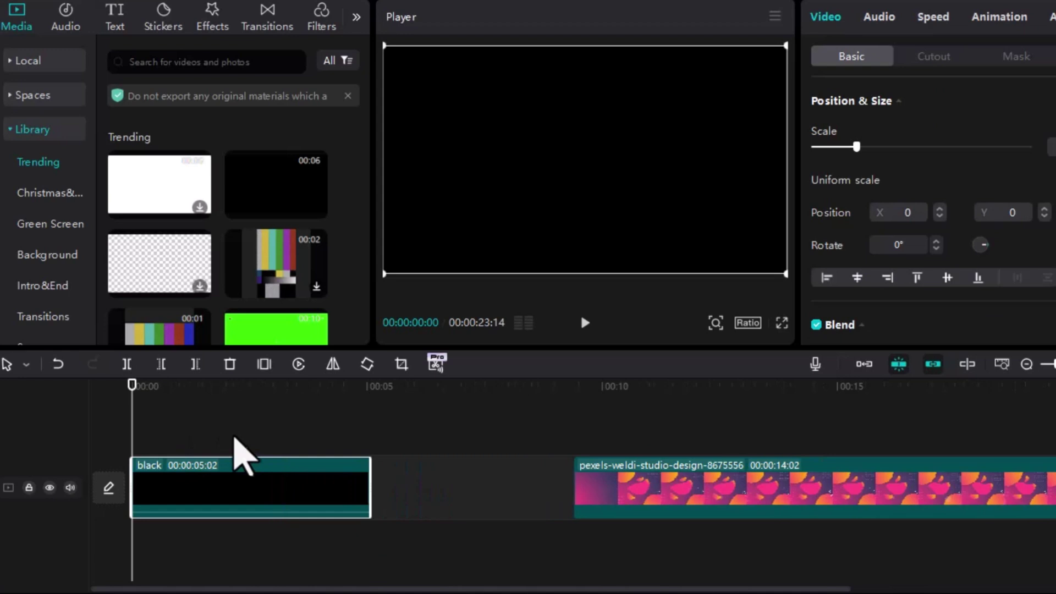
# - Add a default text clip above the black clip and extend it to the black clip's full length
pyautogui.click(115, 18)
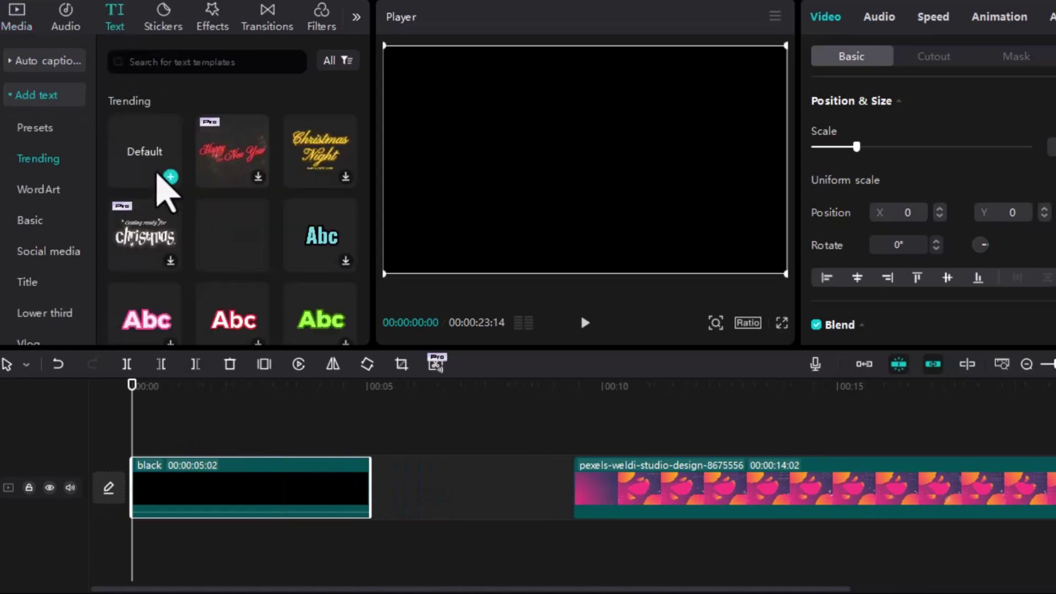
pyautogui.click(171, 176)
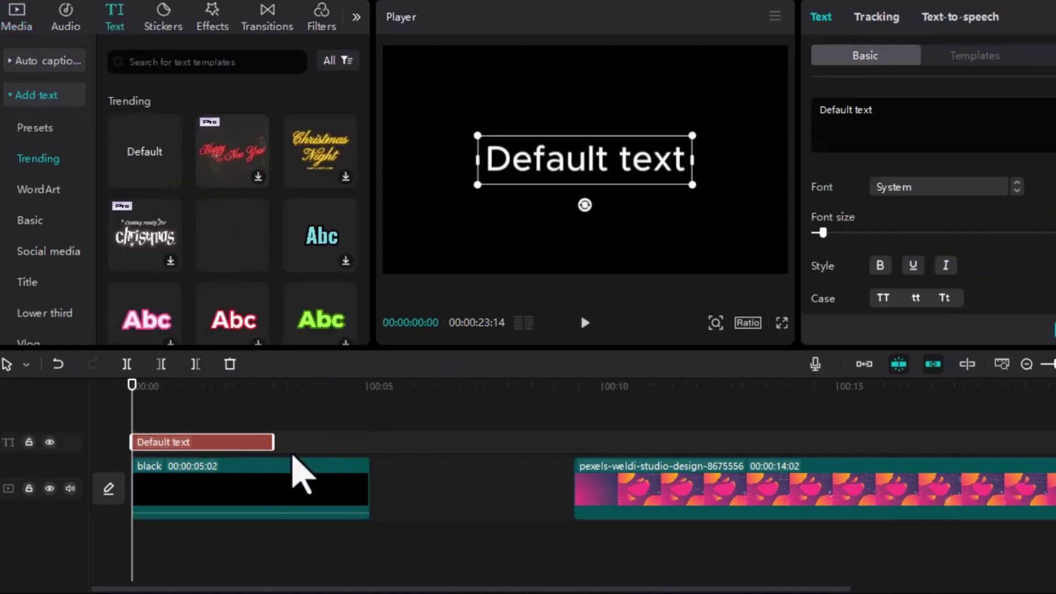
pyautogui.scroll(3, 300, 473)
pyautogui.moveTo(378, 441); pyautogui.dragTo(420, 442)
pyautogui.click(516, 485)
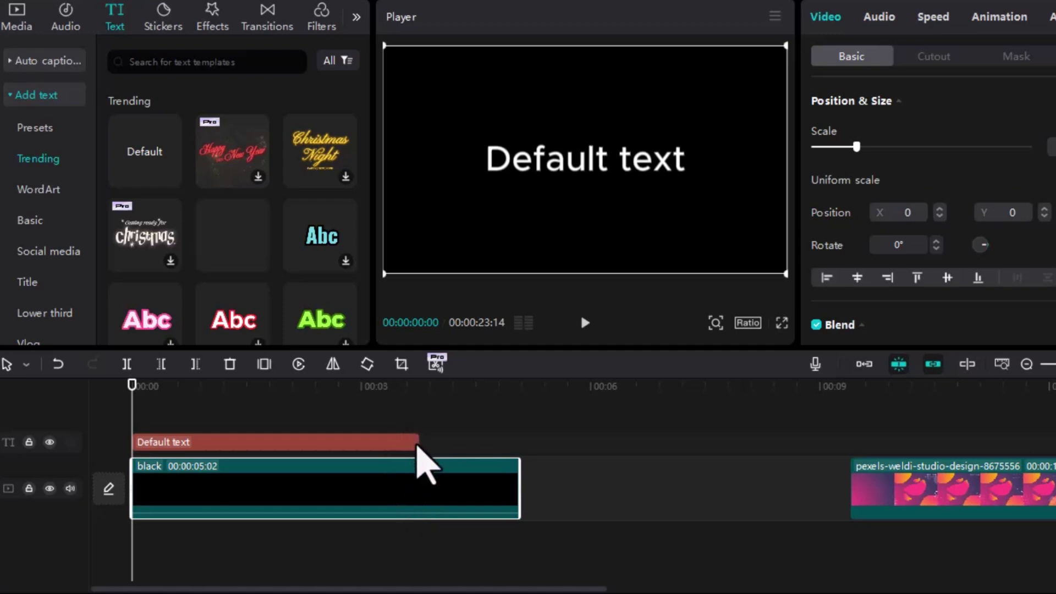
pyautogui.moveTo(418, 443); pyautogui.dragTo(514, 444)
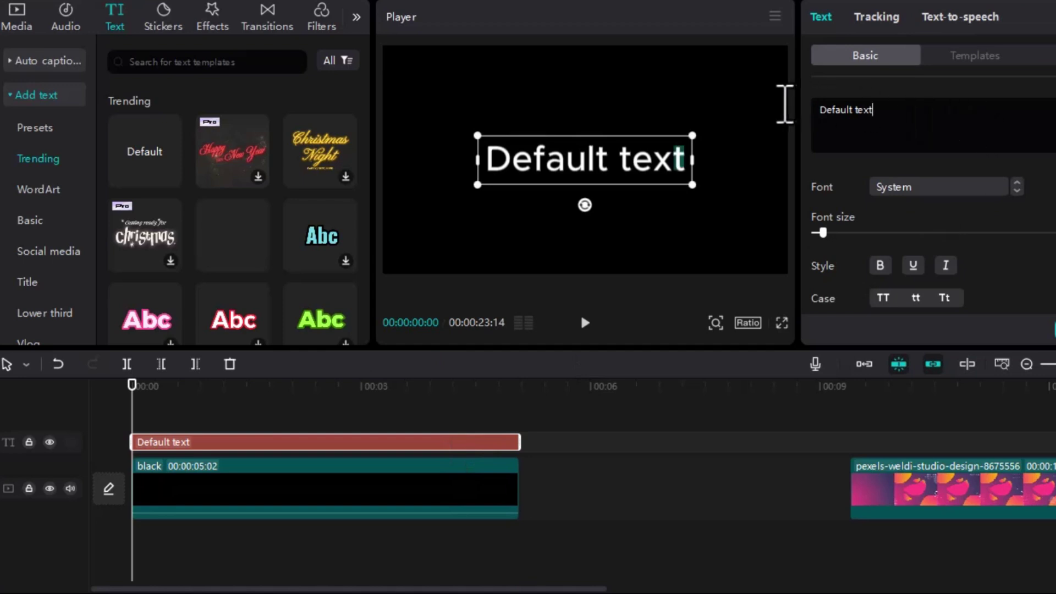
# - Replace the default text with "MORPH"
pyautogui.hotkey('ctrl', 'a')
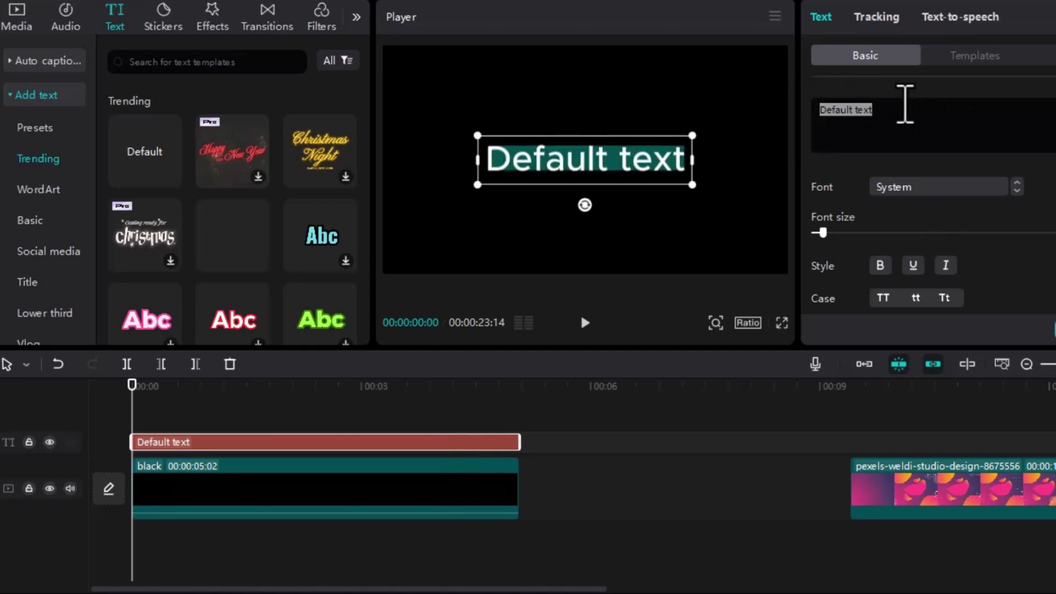
pyautogui.write('mor')
pyautogui.press('BackSpace')
pyautogui.press('BackSpace')
pyautogui.press('BackSpace')
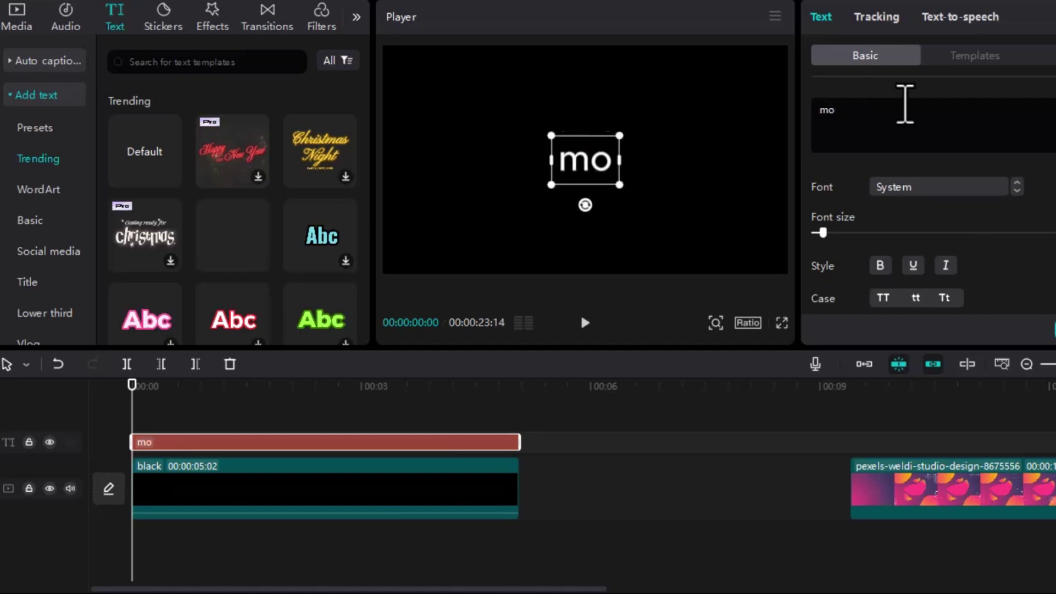
pyautogui.write('MOROH')
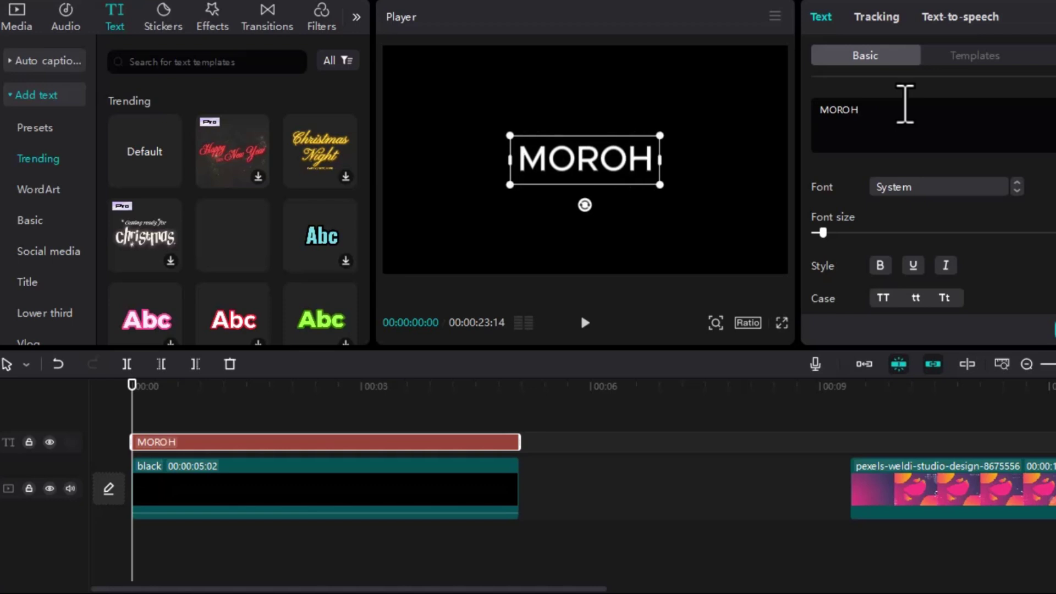
pyautogui.press('BackSpace')
pyautogui.press('BackSpace')
pyautogui.write('PH')
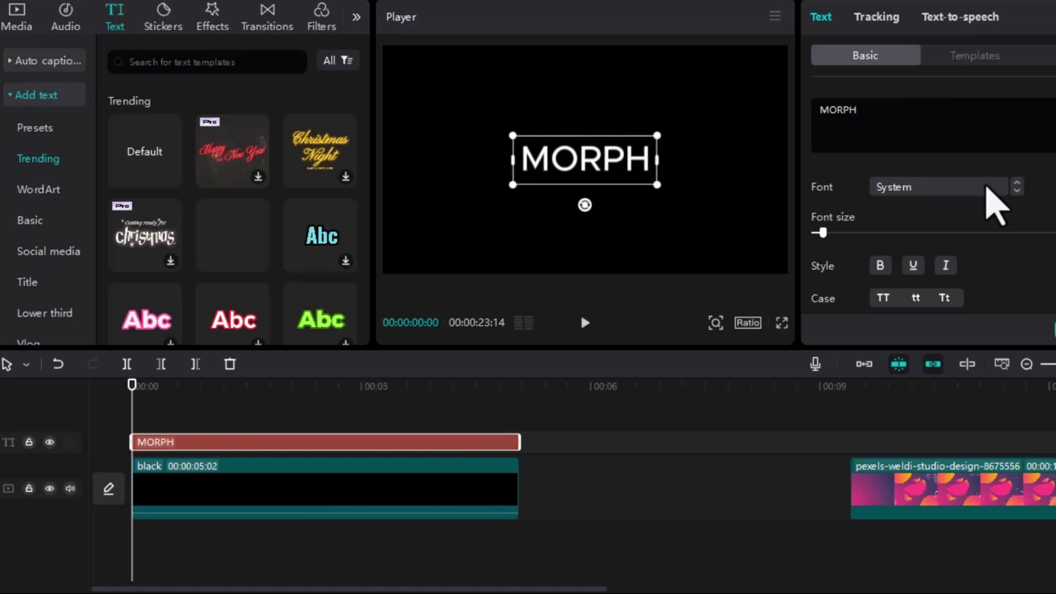
# - Set the MORPH text's font to Poppins-Bold
pyautogui.click(995, 187)
pyautogui.click(948, 124)
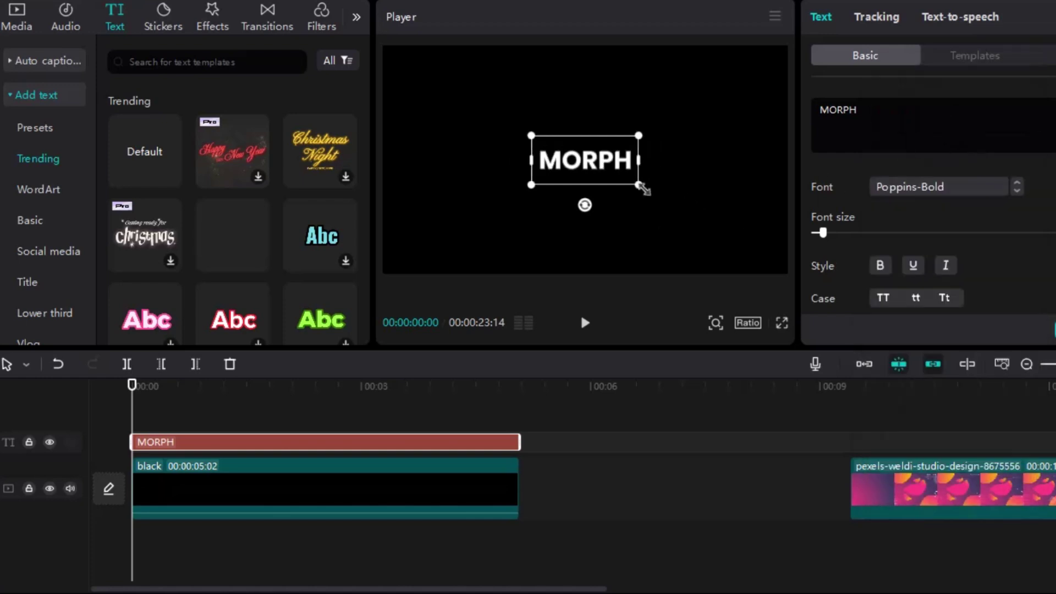
pyautogui.click(638, 186)
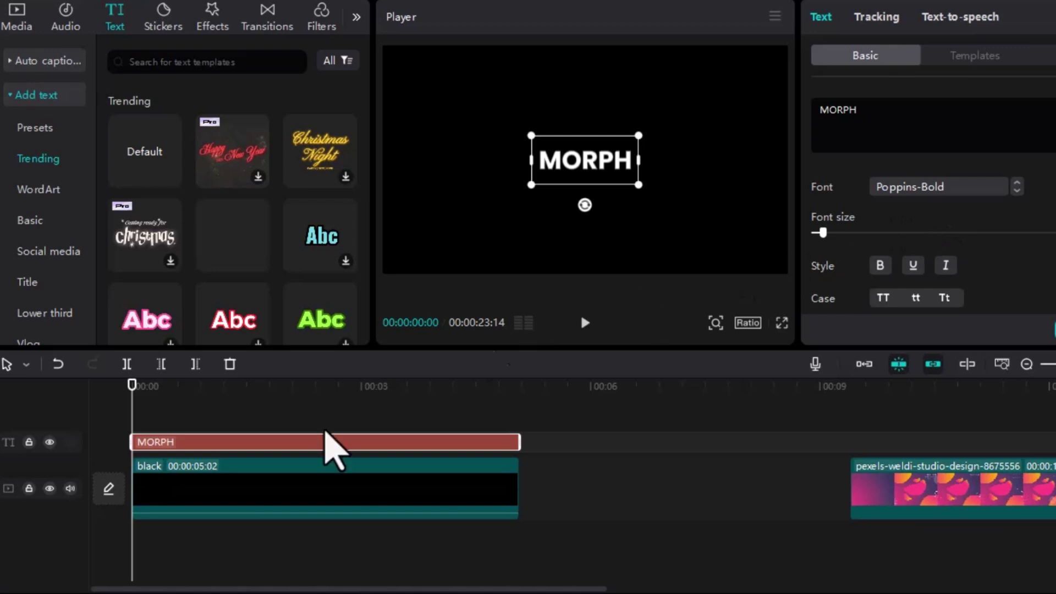
# - Duplicate the MORPH text clip three times on separate tracks and align the copies with the timeline start
pyautogui.click(341, 436)
pyautogui.click(325, 440)
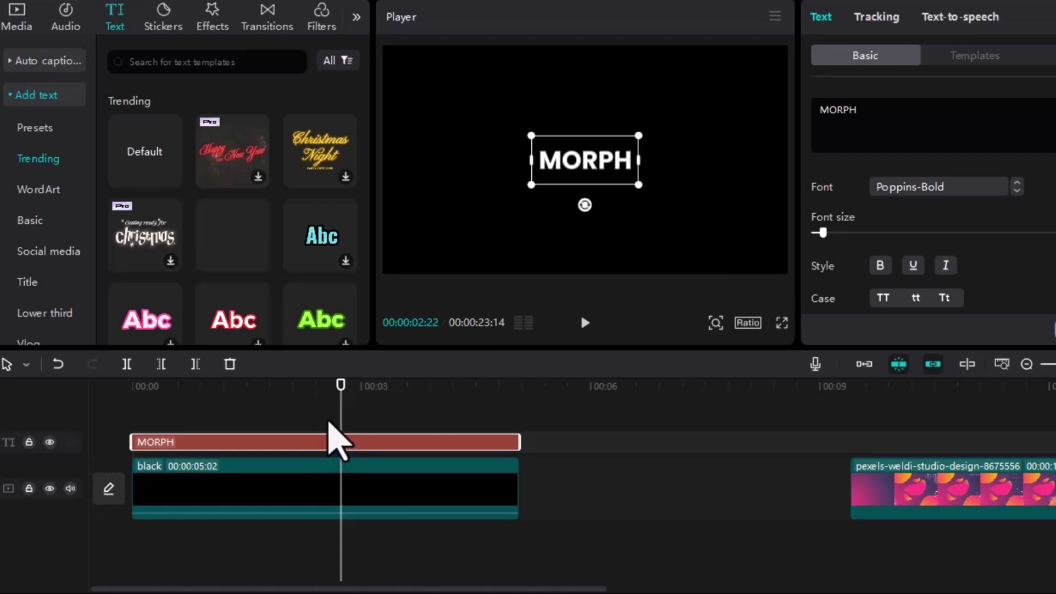
pyautogui.hotkey('ctrl', 'v')
pyautogui.hotkey('ctrl', 'v')
pyautogui.hotkey('ctrl', 'v')
pyautogui.moveTo(809, 435); pyautogui.dragTo(633, 500)
pyautogui.moveTo(547, 496); pyautogui.dragTo(310, 492)
pyautogui.click(415, 489)
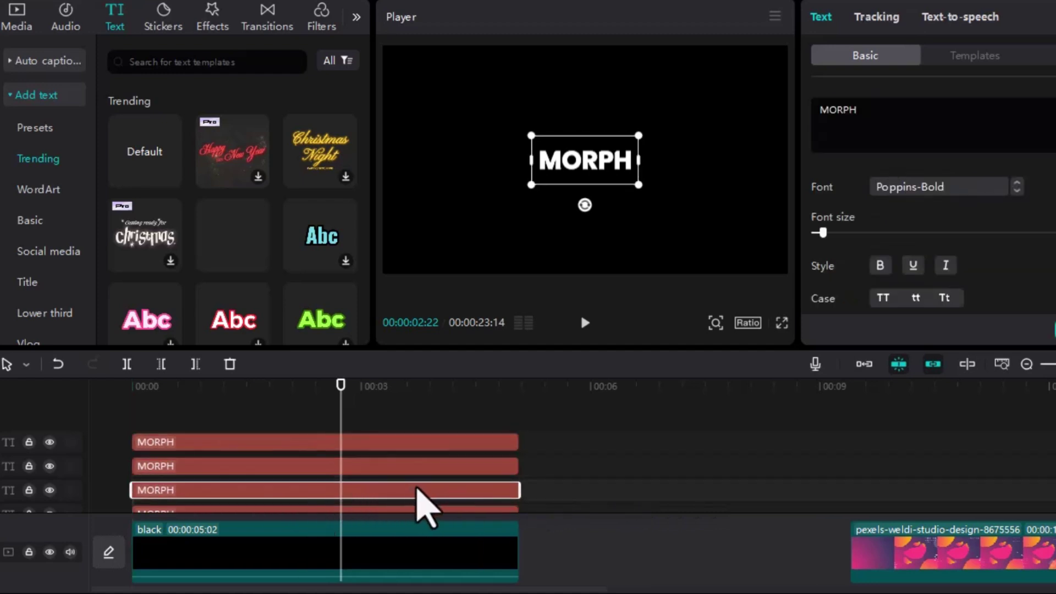
pyautogui.moveTo(581, 164); pyautogui.dragTo(587, 144)
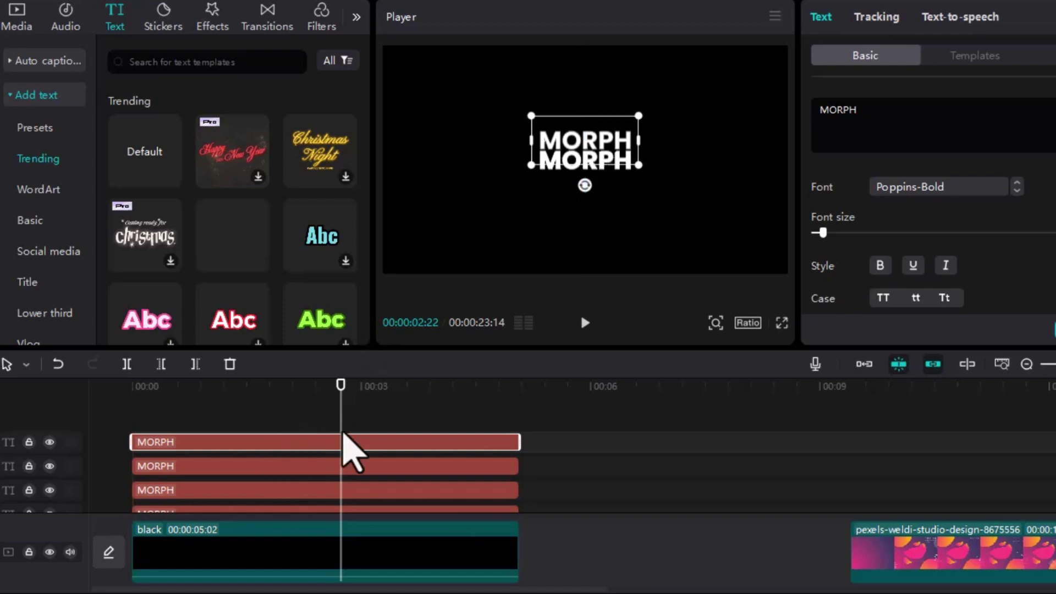
pyautogui.click(432, 409)
pyautogui.hotkey('ctrl', 'z')
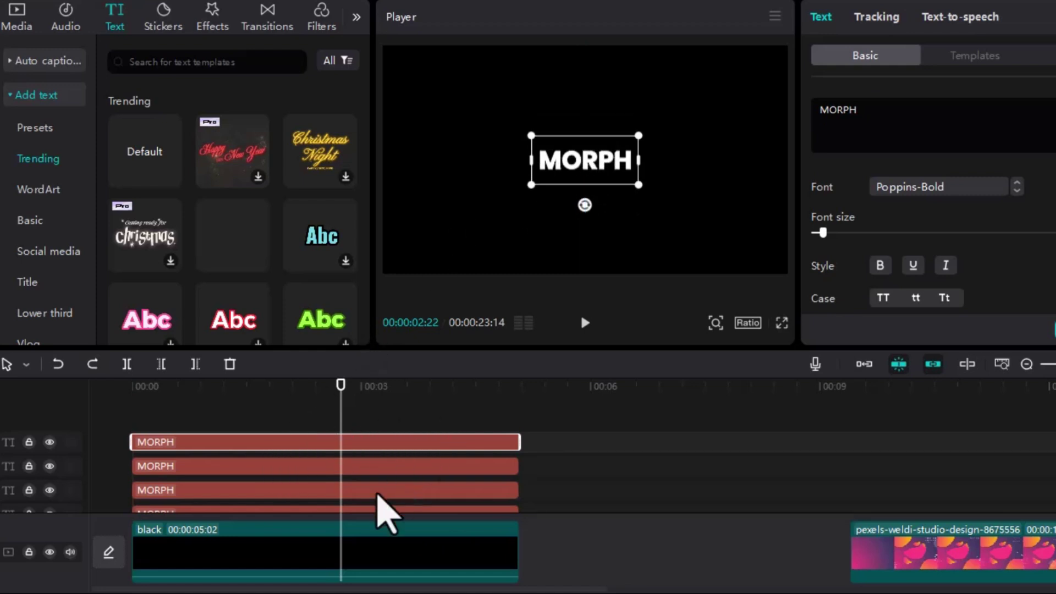
# - Stack the three MORPH copies upward above the original line in the preview, one line apart and horizontally centred
pyautogui.click(263, 486)
pyautogui.moveTo(572, 185)
pyautogui.mouseDown()
pyautogui.moveTo(576, 148)
pyautogui.moveTo(574, 165)
pyautogui.mouseUp()
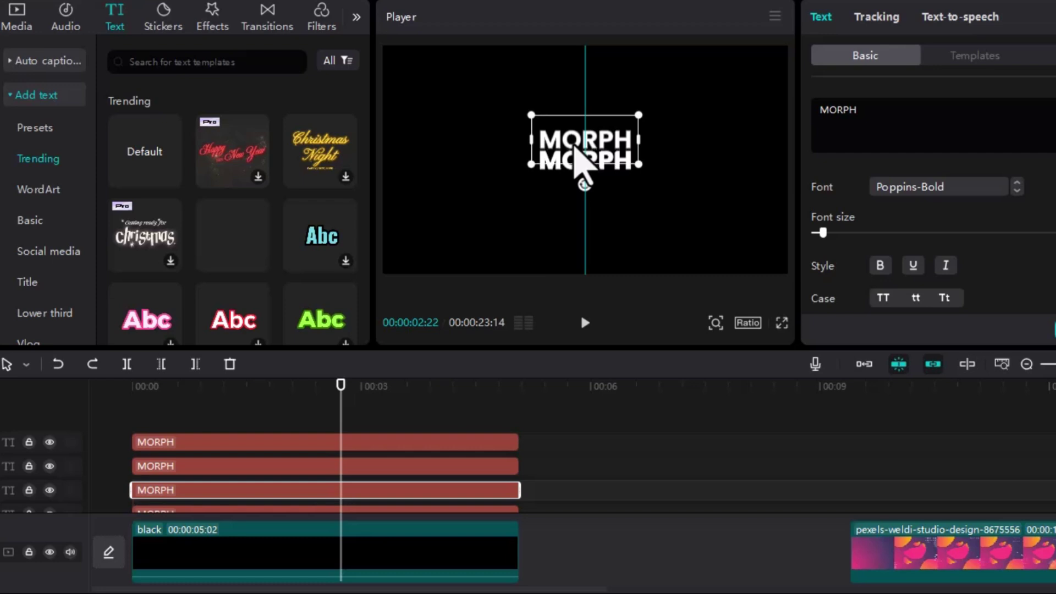
pyautogui.click(253, 460)
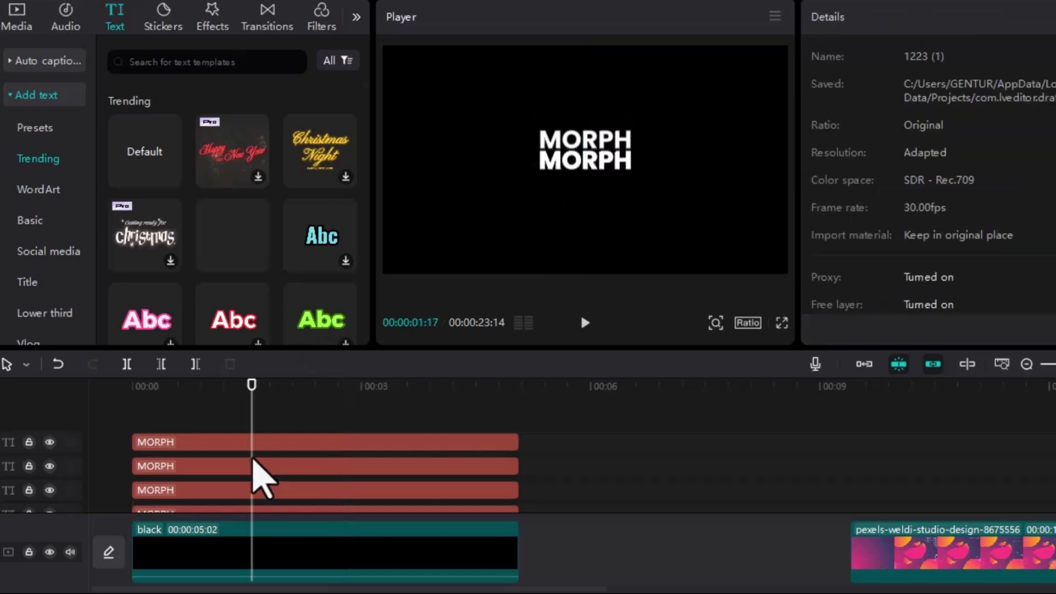
pyautogui.click(297, 465)
pyautogui.moveTo(565, 174); pyautogui.dragTo(593, 122)
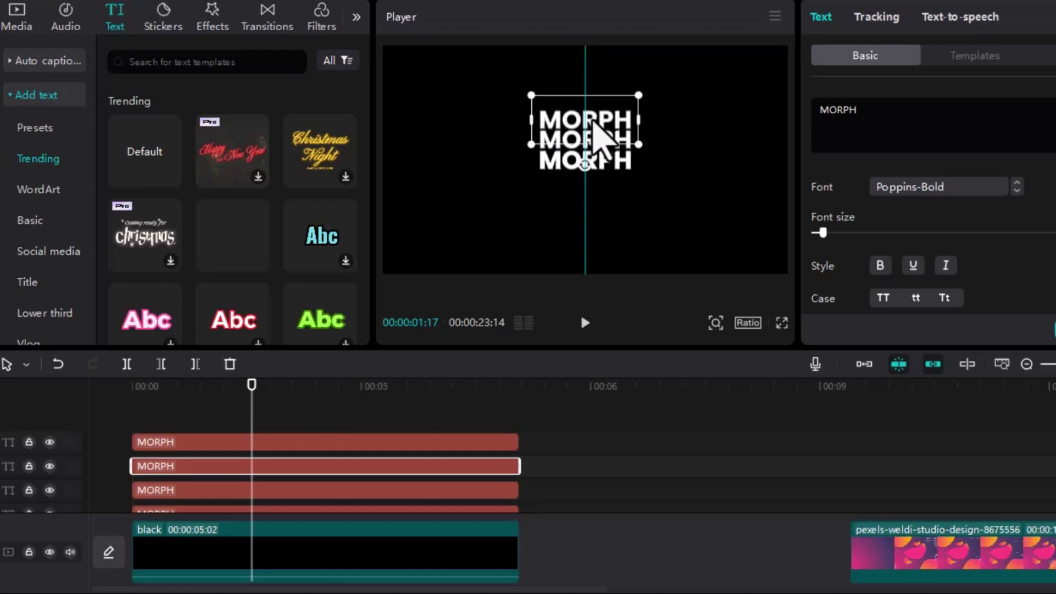
pyautogui.click(299, 448)
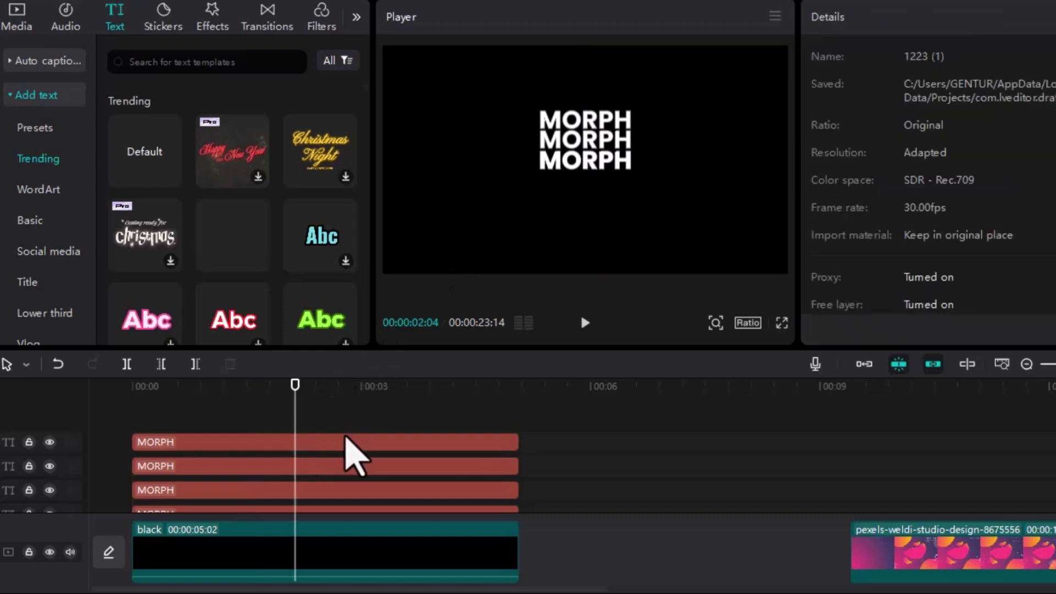
pyautogui.click(347, 442)
pyautogui.moveTo(597, 146); pyautogui.dragTo(595, 96)
# - Duplicate the three upper MORPH lines onto new tracks aligned with the timeline start, and move the copies directly below the original line
pyautogui.click(477, 421)
pyautogui.moveTo(615, 412); pyautogui.dragTo(440, 498)
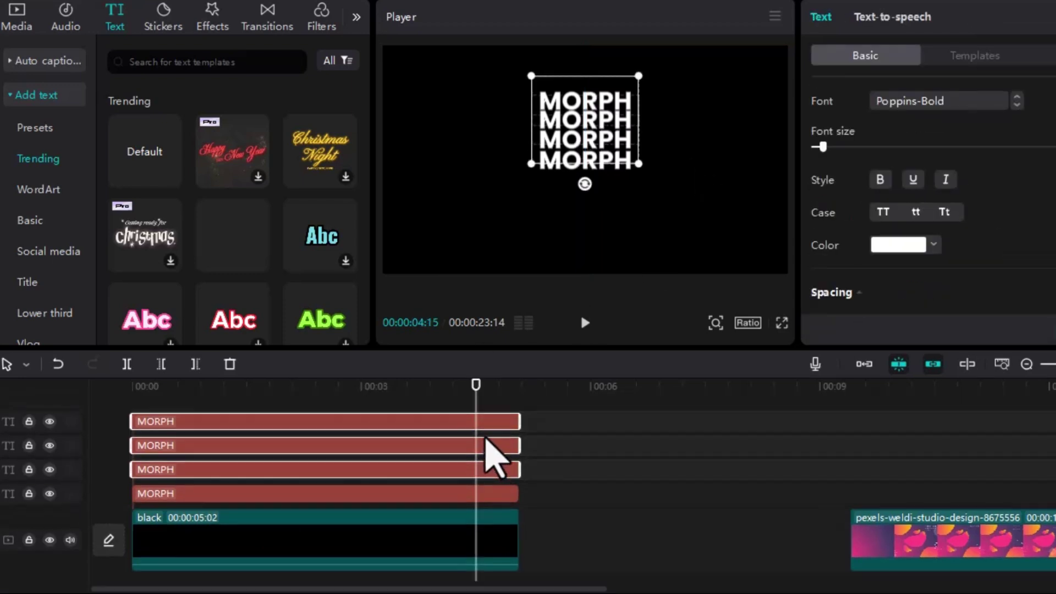
pyautogui.moveTo(497, 416); pyautogui.dragTo(220, 383)
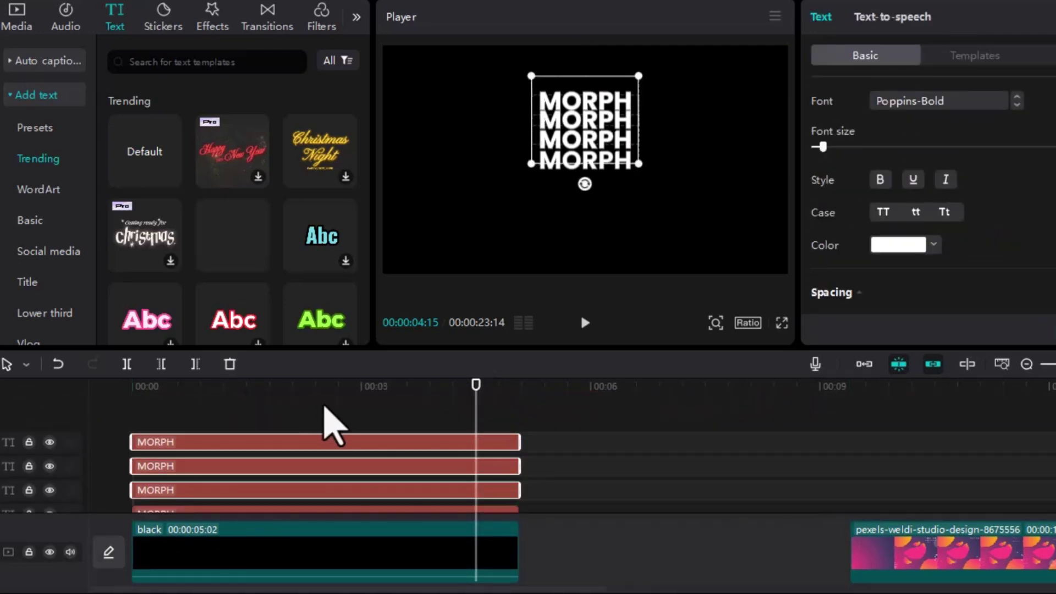
pyautogui.moveTo(611, 155); pyautogui.dragTo(594, 215)
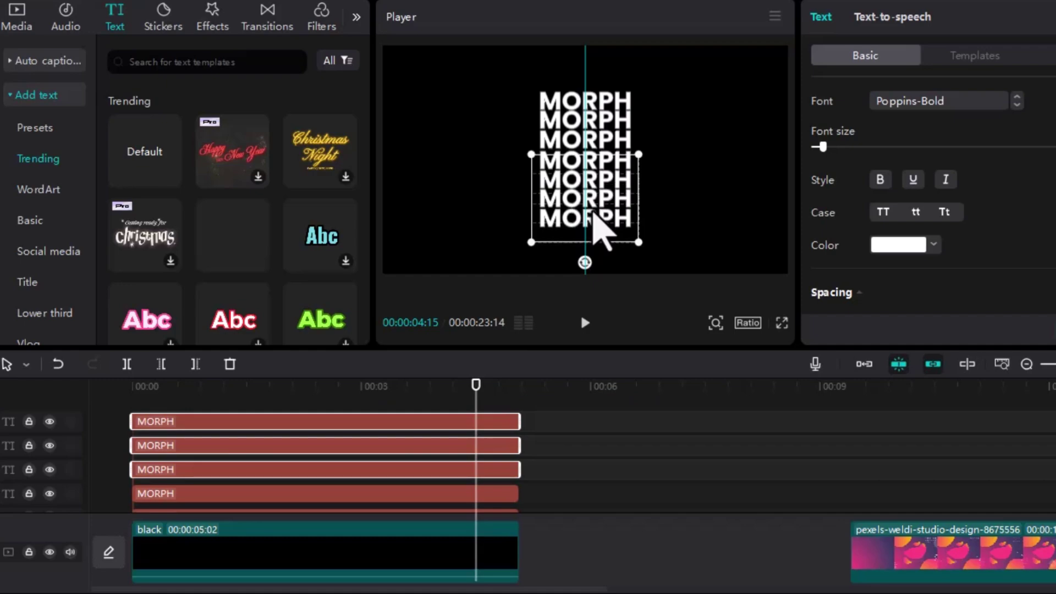
# - Nudge the upper MORPH lines slightly down to even out the line spacing, checking the stack in full-screen preview
pyautogui.click(715, 184)
pyautogui.hotkey('ctrl', 'shift', 'f')
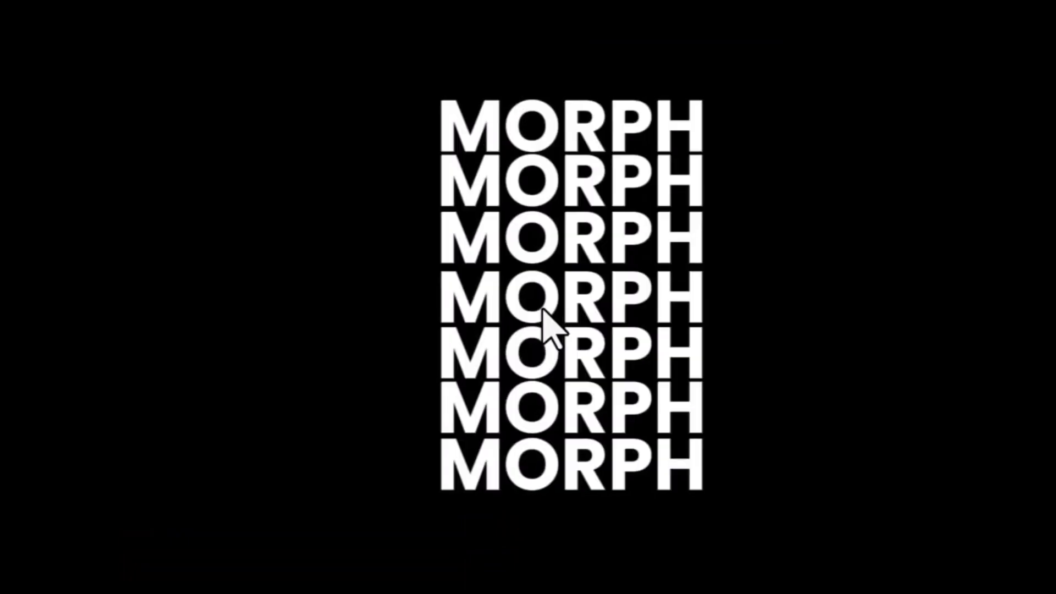
pyautogui.press('Escape')
pyautogui.click(242, 477)
pyautogui.keyDown('ctrl'); pyautogui.click(474, 456); pyautogui.keyUp('ctrl')
pyautogui.keyDown('ctrl'); pyautogui.click(490, 433); pyautogui.keyUp('ctrl')
pyautogui.moveTo(587, 121); pyautogui.dragTo(587, 124)
pyautogui.click(572, 416)
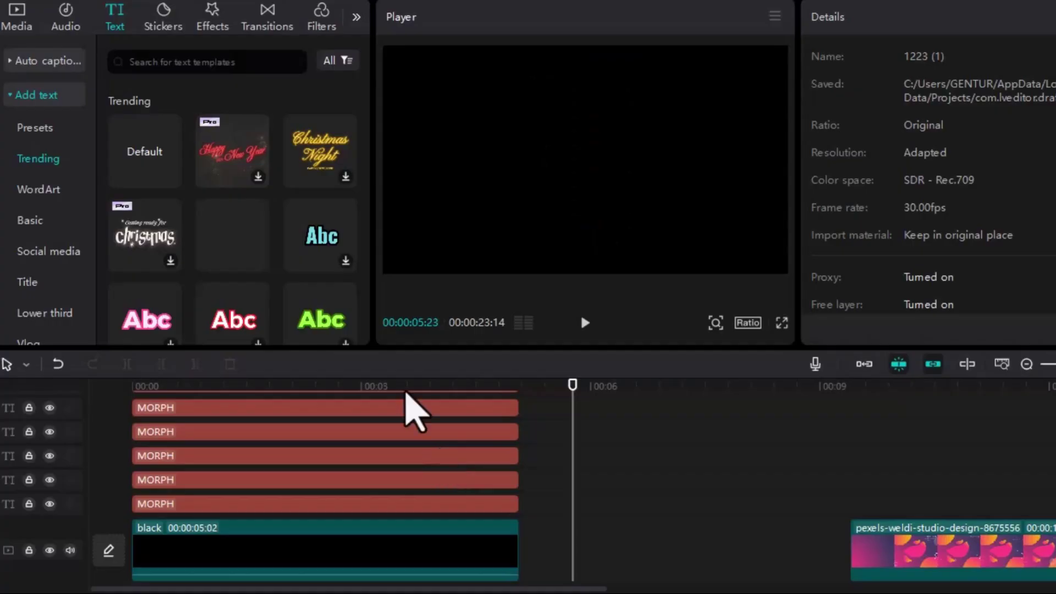
pyautogui.click(406, 384)
pyautogui.hotkey('ctrl', 'shift', 'f')
pyautogui.press('Escape')
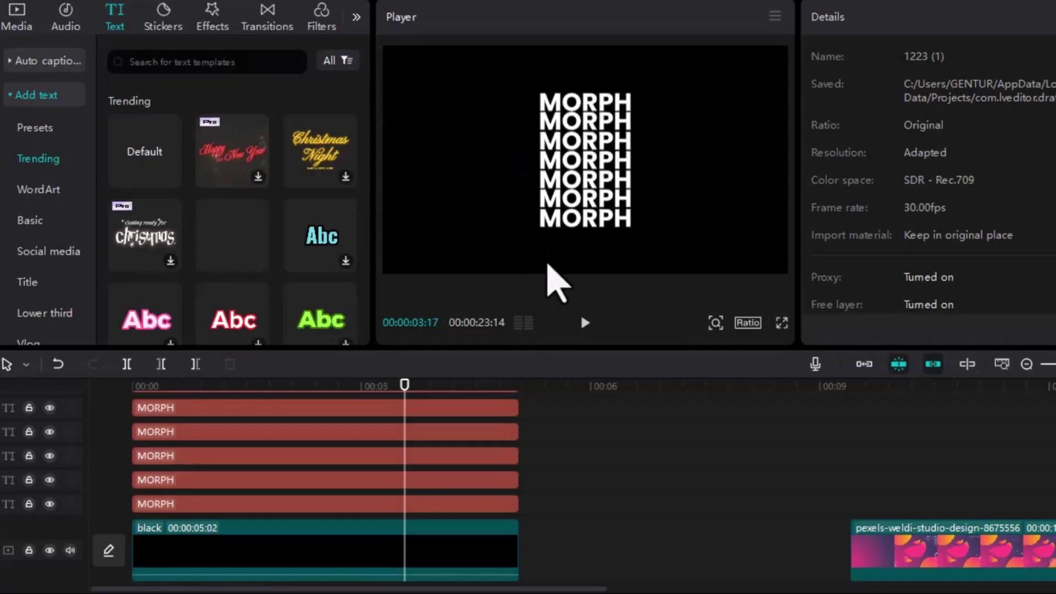
# - Hide and show the lowest text track to check which MORPH line it holds
pyautogui.scroll(-1, 498, 461)
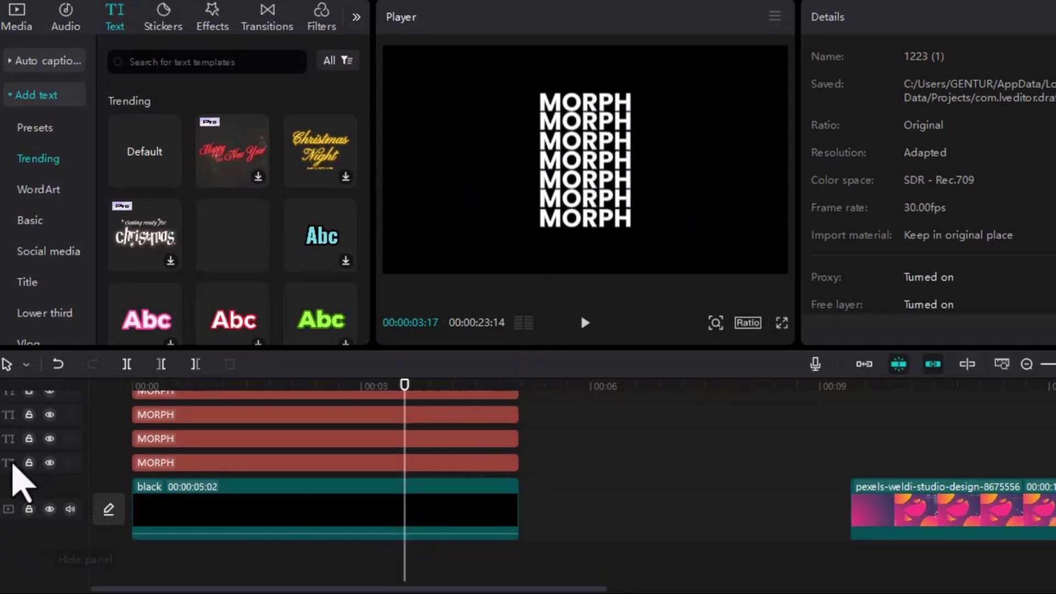
pyautogui.click(50, 463)
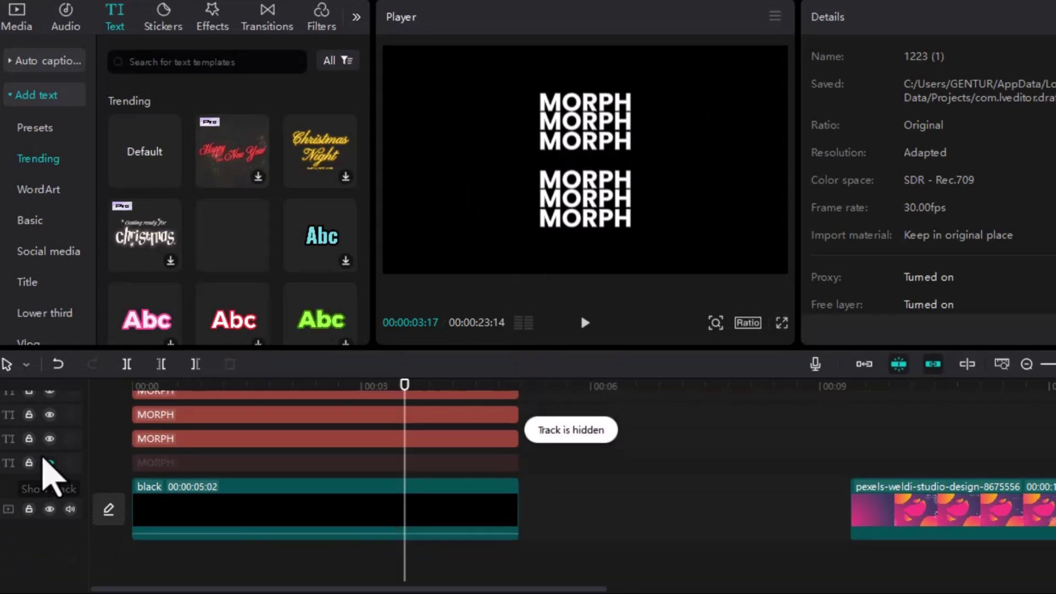
pyautogui.click(49, 463)
pyautogui.scroll(1, 518, 460)
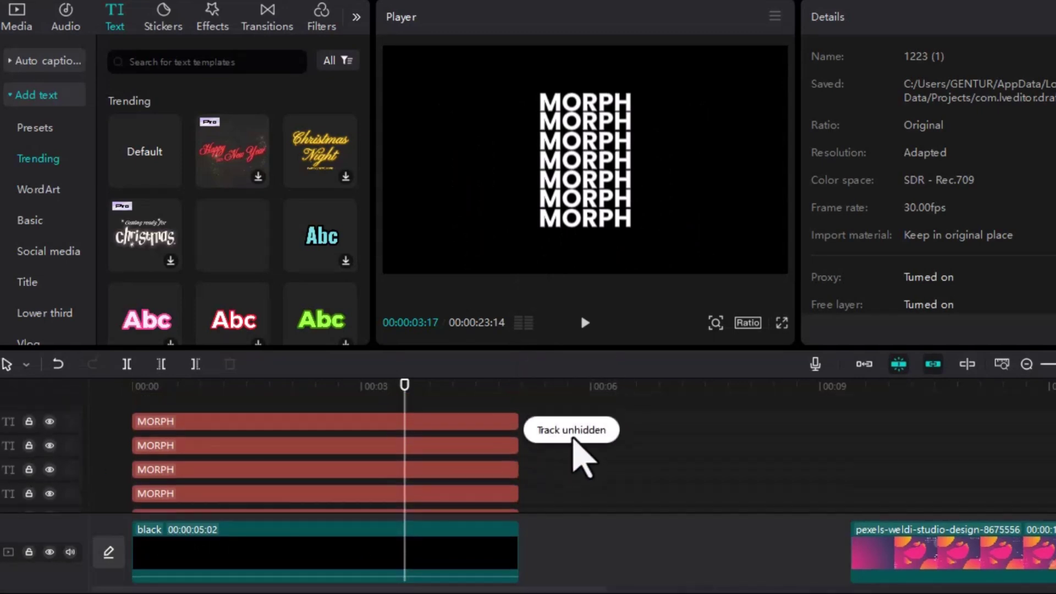
# - Select the six MORPH copies above and below the centre line and set their fill colour to black
pyautogui.moveTo(636, 412); pyautogui.dragTo(331, 493)
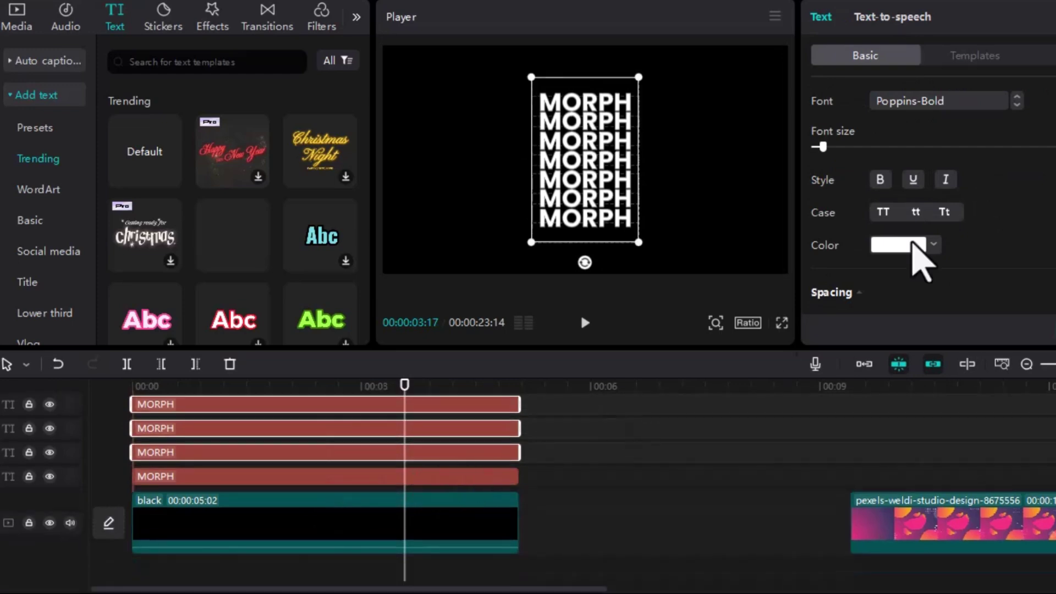
pyautogui.click(911, 268)
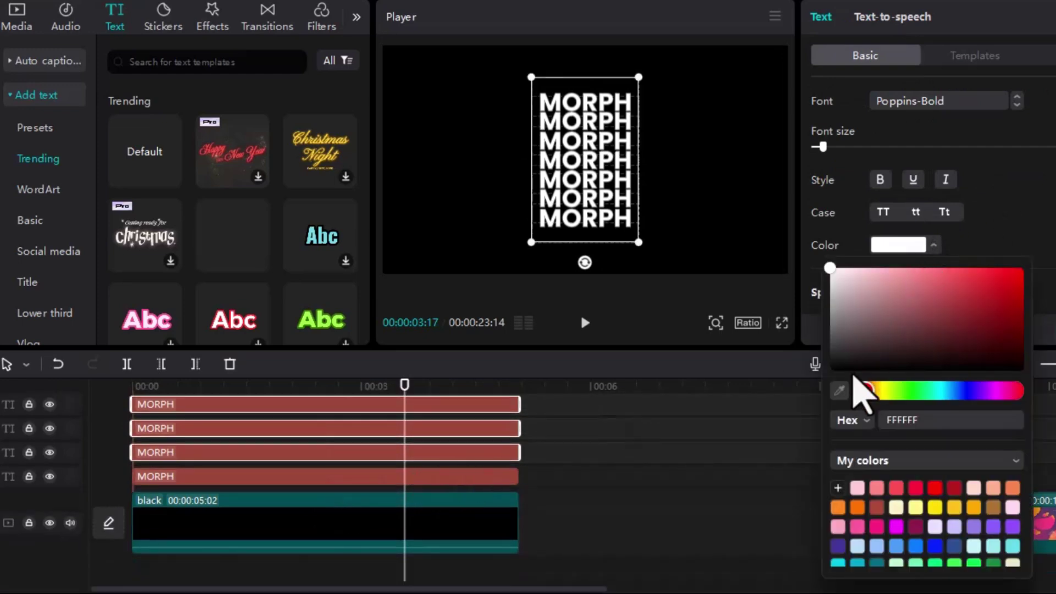
pyautogui.click(842, 363)
pyautogui.scroll(-5, 897, 220)
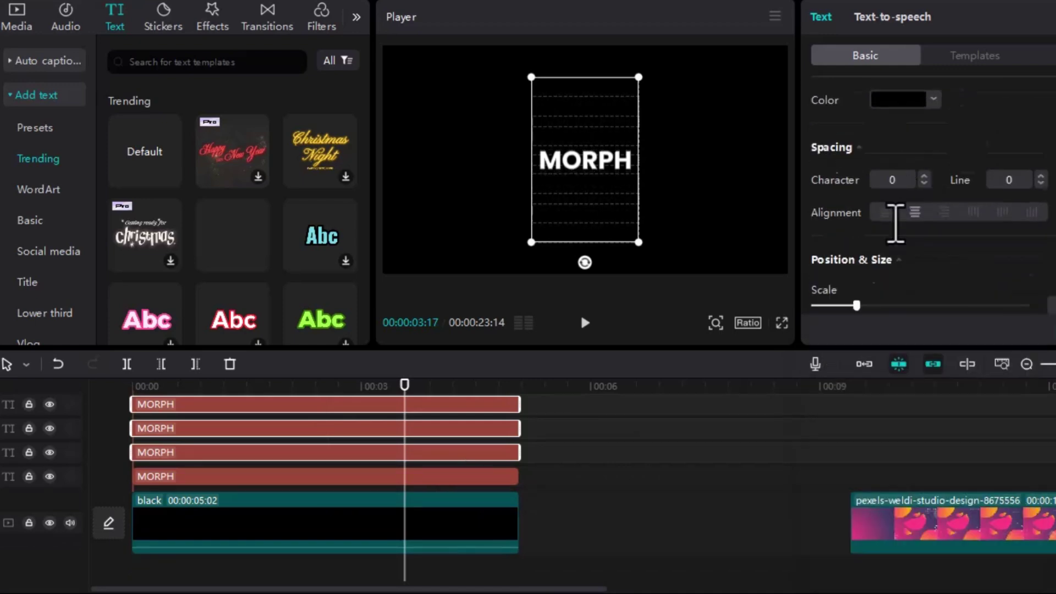
# - Enable a stroke on the six MORPH copies, try white (FFFFFF) for its colour, and reduce its thickness to a thin outline
pyautogui.scroll(-5, 896, 225)
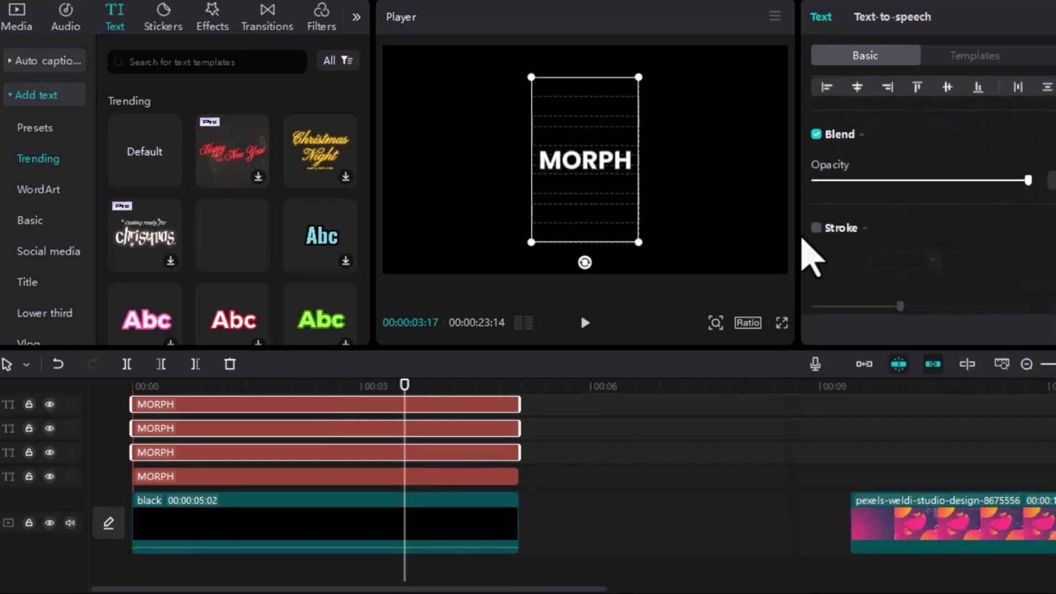
pyautogui.click(816, 228)
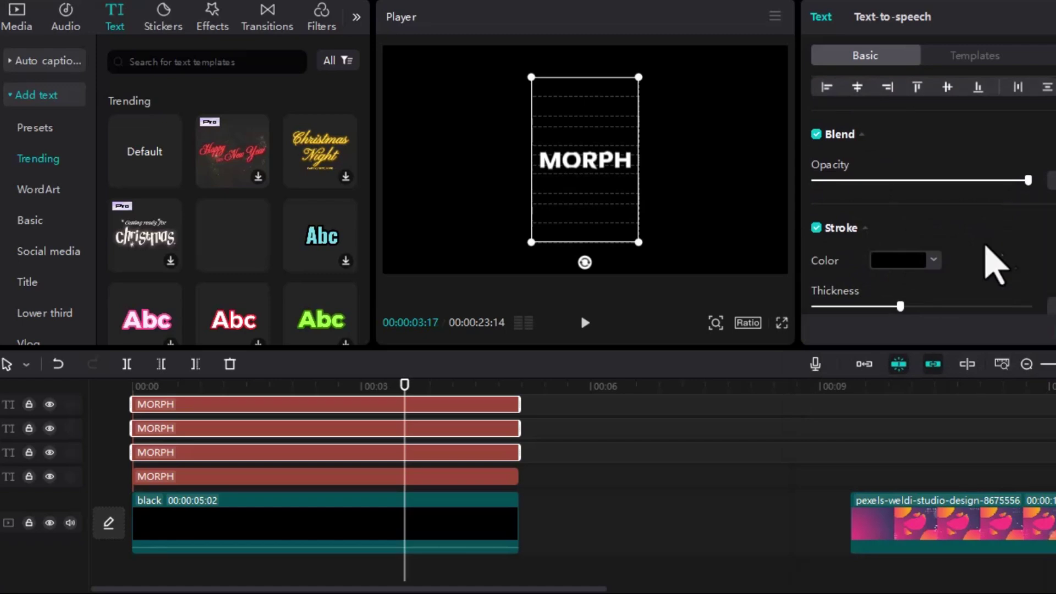
pyautogui.click(909, 263)
pyautogui.click(830, 283)
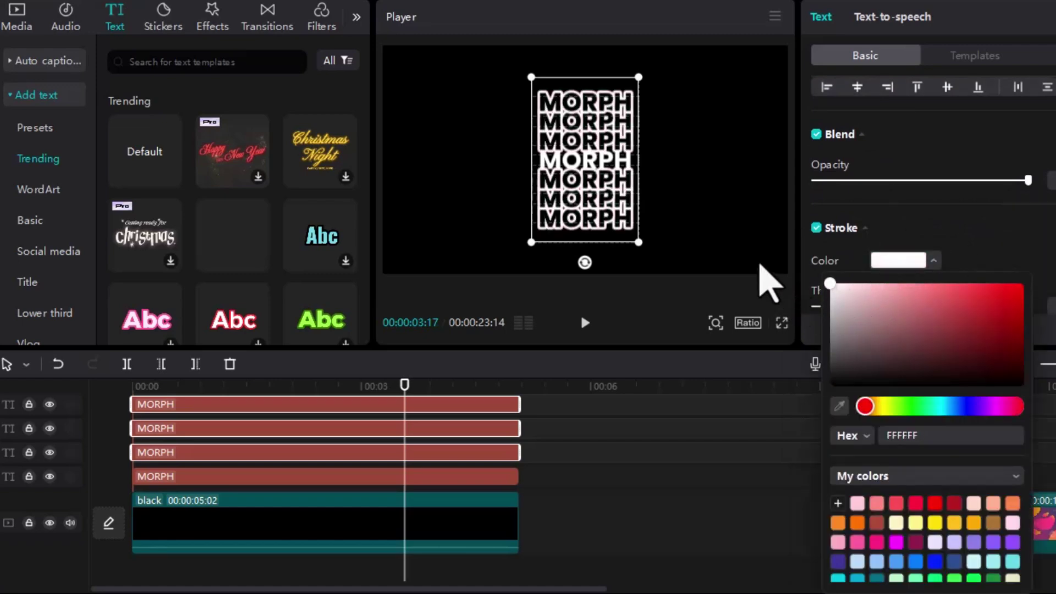
pyautogui.click(858, 245)
pyautogui.scroll(-3, 1009, 267)
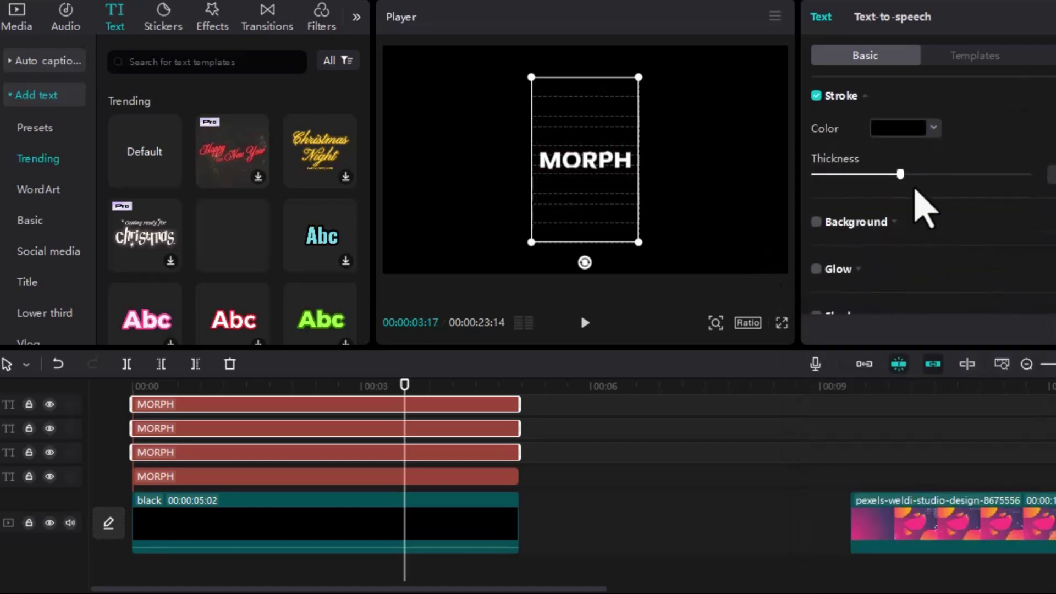
pyautogui.moveTo(897, 179); pyautogui.dragTo(840, 184)
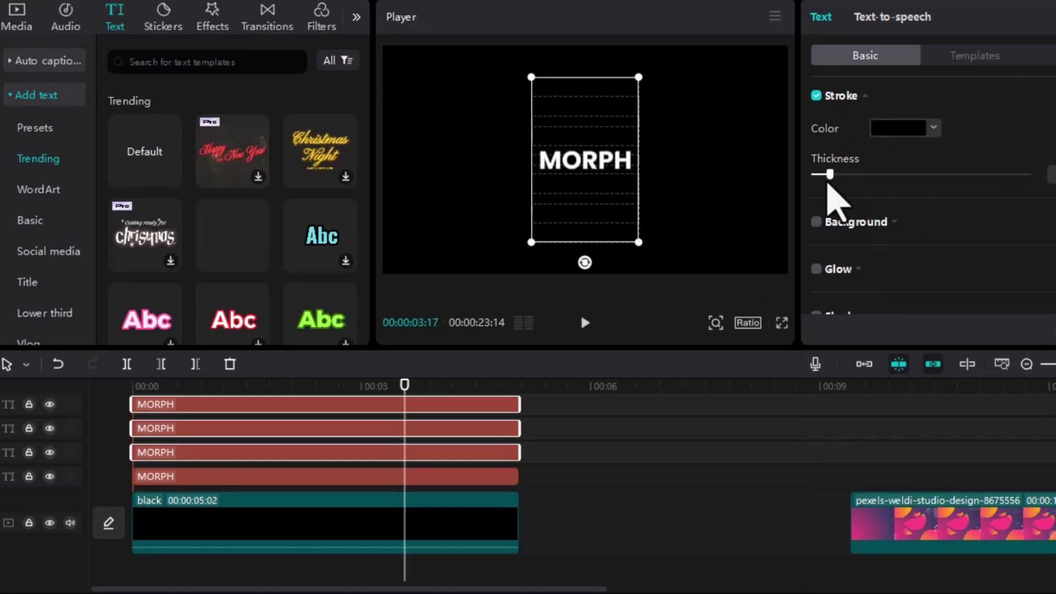
# - Reselect the six MORPH copies without the centre line and group them
pyautogui.click(337, 387)
pyautogui.scroll(3, 379, 410)
pyautogui.click(412, 435)
pyautogui.scroll(-3, 917, 208)
pyautogui.click(614, 438)
pyautogui.moveTo(555, 426); pyautogui.dragTo(484, 484)
pyautogui.rightClick(481, 448)
pyautogui.click(515, 441)
pyautogui.click(427, 386)
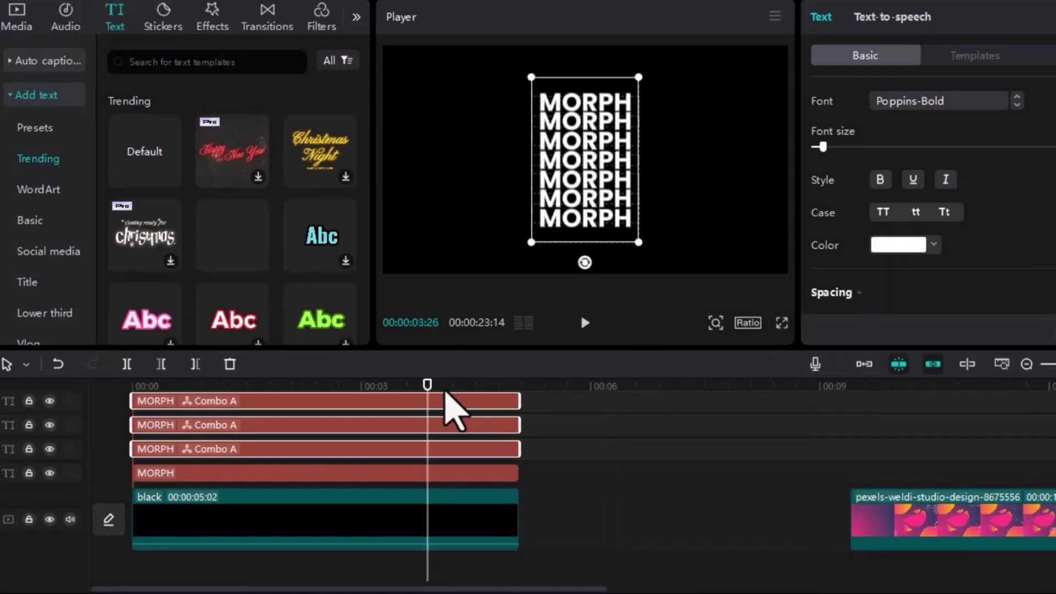
# - Set the grouped MORPH copies' fill to black and their stroke to white, and check the outlined stack in full-screen preview
pyautogui.click(902, 242)
pyautogui.click(831, 368)
pyautogui.scroll(-3, 929, 238)
pyautogui.click(898, 82)
pyautogui.scroll(1, 388, 426)
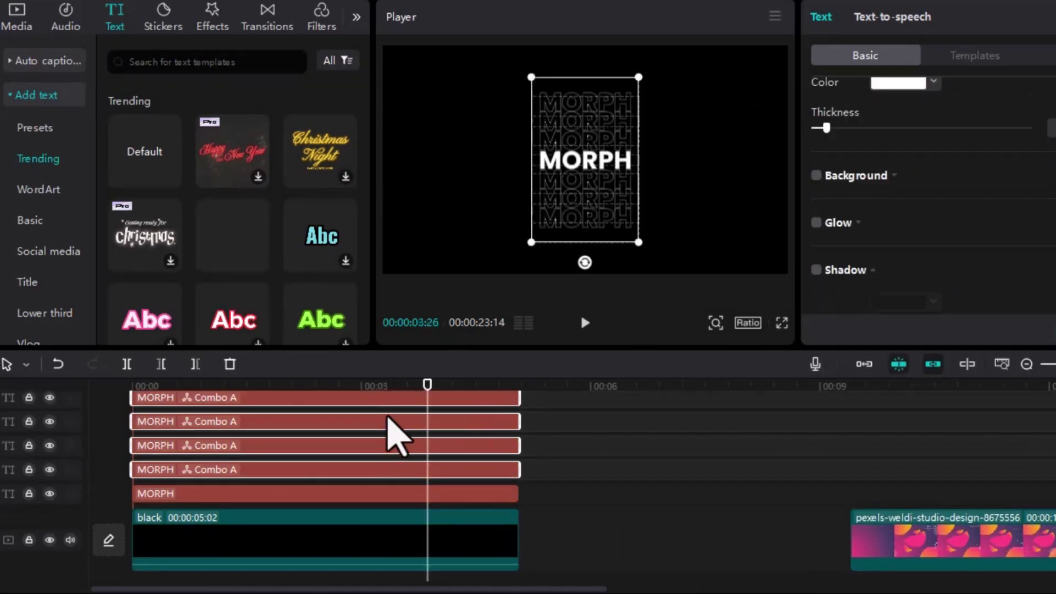
pyautogui.click(392, 385)
pyautogui.click(558, 421)
pyautogui.click(431, 389)
pyautogui.hotkey('ctrl', 'shift', 'f')
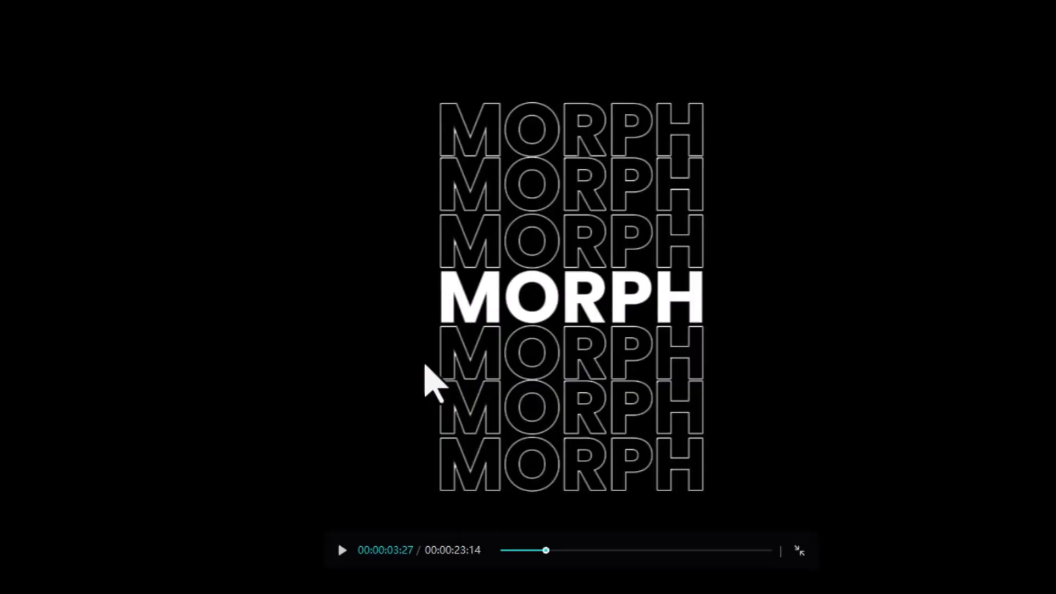
pyautogui.press('Escape')
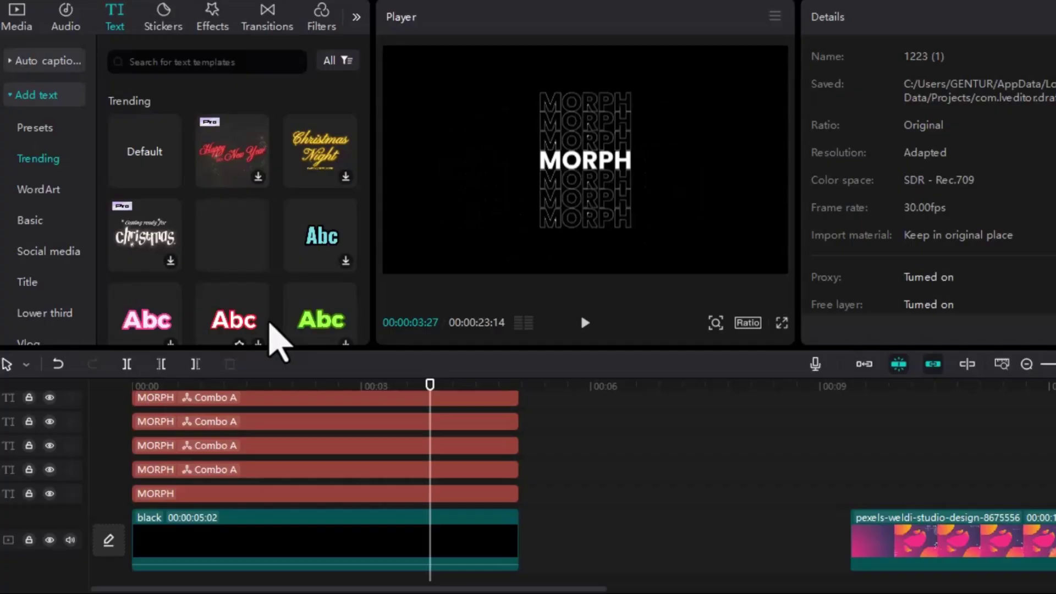
# - Ungroup the outlined MORPH copies and enlarge the two topmost lines slightly, making the top line the widest
pyautogui.rightClick(425, 429)
pyautogui.click(490, 467)
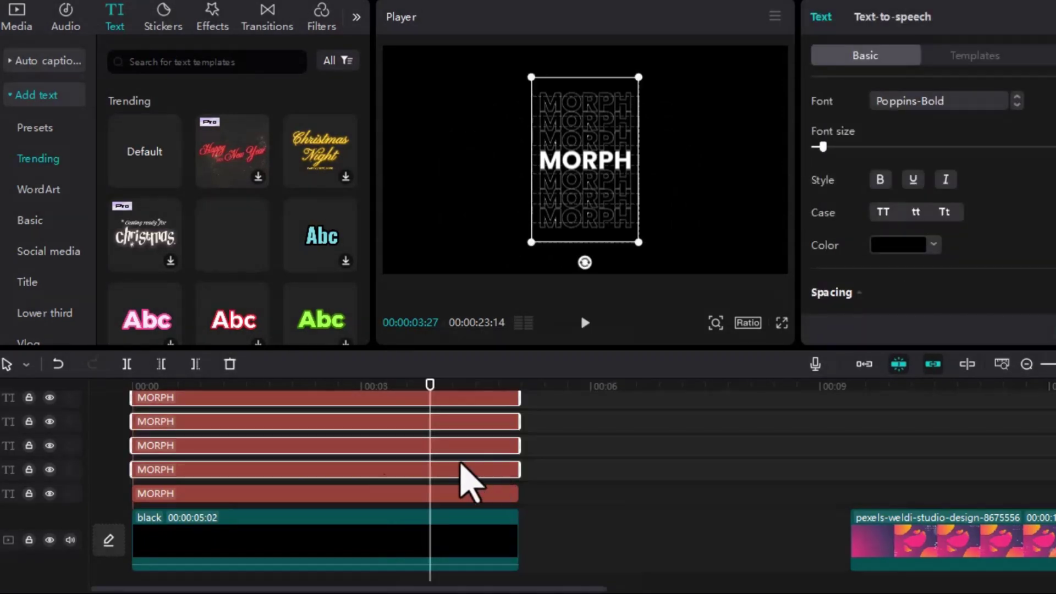
pyautogui.click(307, 471)
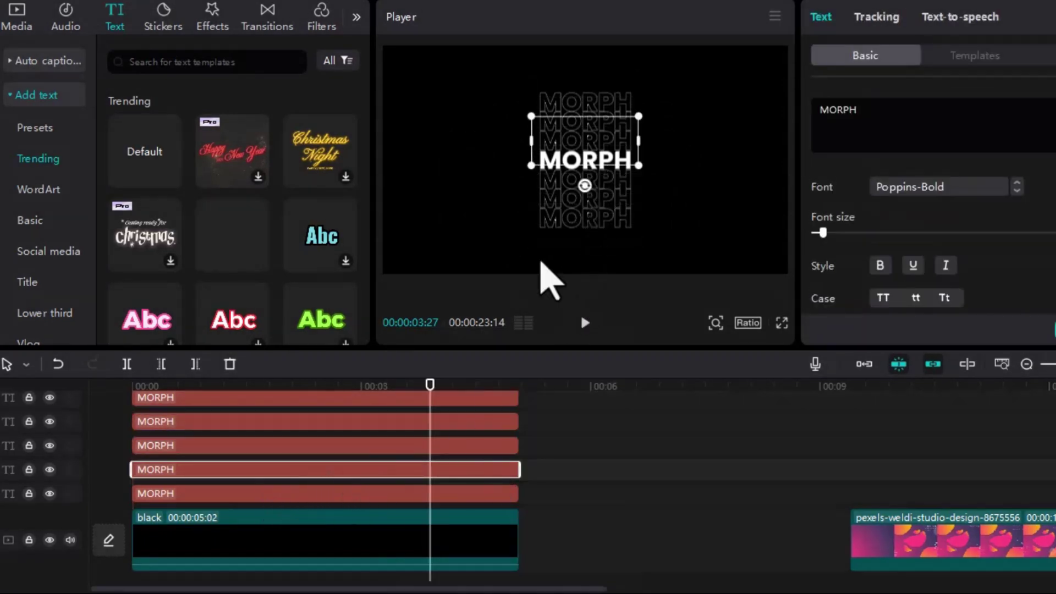
pyautogui.click(324, 446)
pyautogui.moveTo(639, 96); pyautogui.dragTo(650, 72)
pyautogui.click(325, 422)
pyautogui.scroll(1, 323, 406)
# - Enlarge the two lowest outlined MORPH lines to mirror the upper ones, and check the flared stack in full-screen preview
pyautogui.click(358, 398)
pyautogui.scroll(2, 358, 413)
pyautogui.moveTo(639, 223); pyautogui.dragTo(650, 248)
pyautogui.click(448, 457)
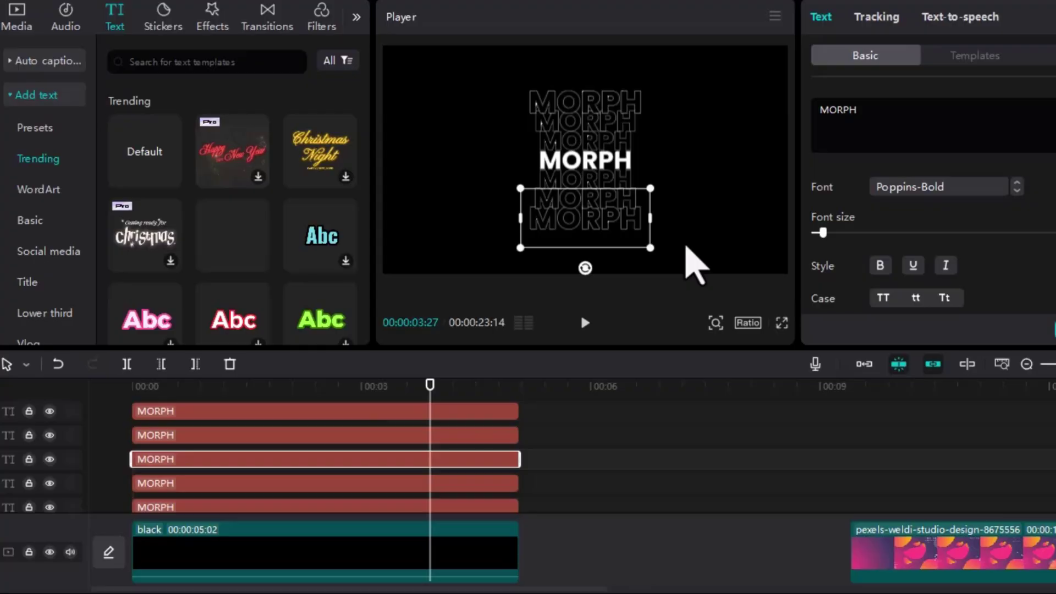
pyautogui.hotkey('ctrl', 'shift', 'f')
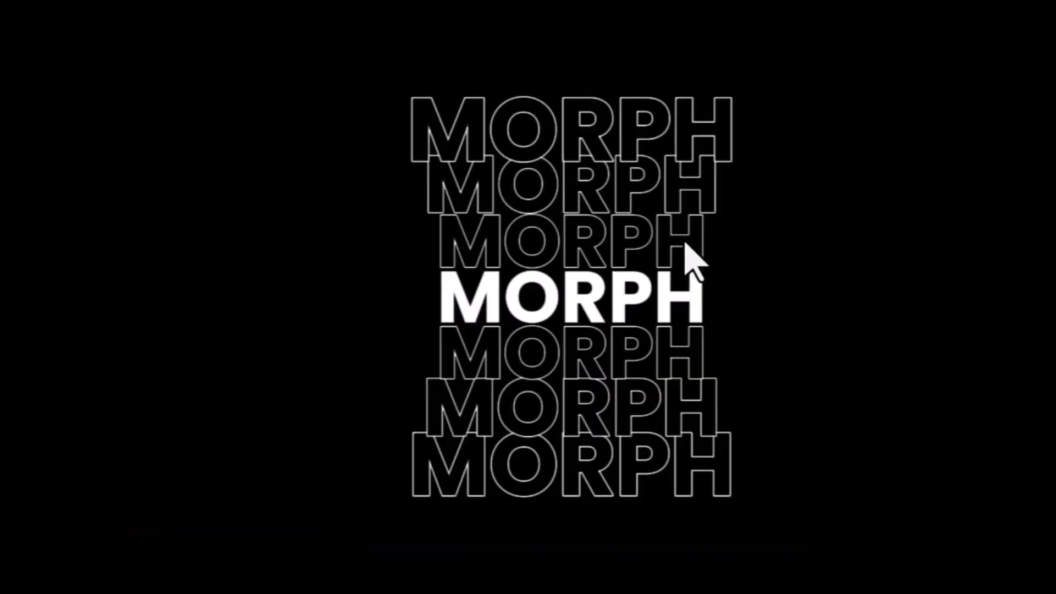
pyautogui.press('Escape')
pyautogui.click(573, 440)
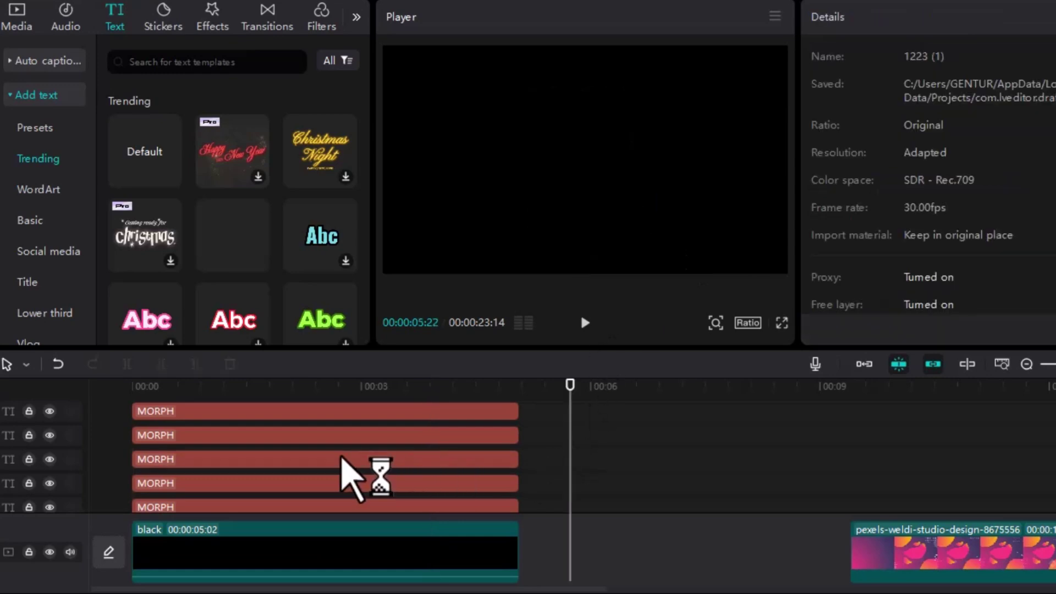
# - Add the Nightclub effect Camera Shake at the timeline start and extend it to the end of the text clips
pyautogui.scroll(2, 341, 457)
pyautogui.moveTo(213, 385); pyautogui.dragTo(104, 399)
pyautogui.click(211, 19)
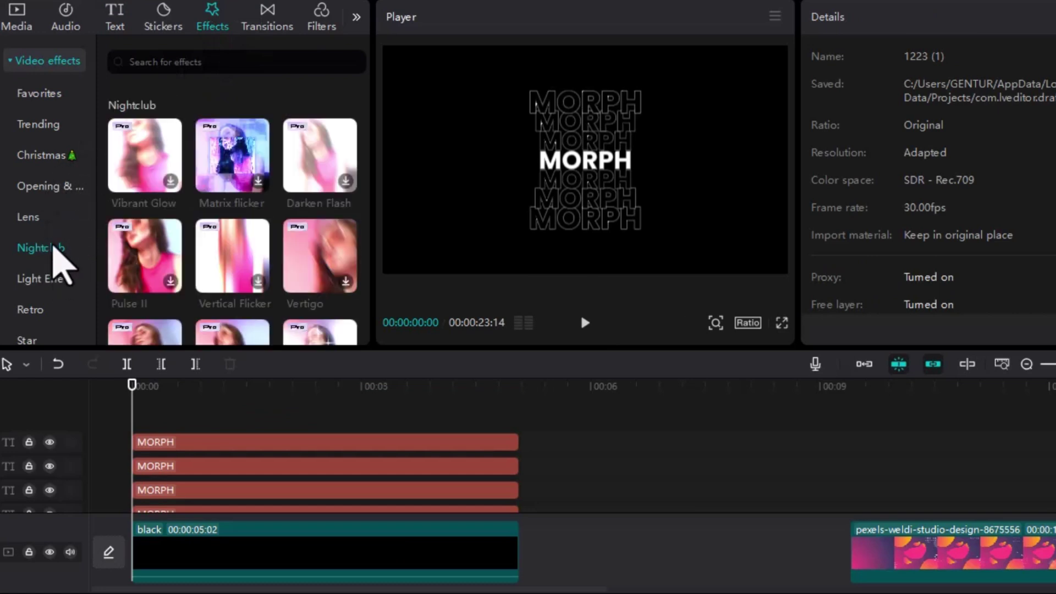
pyautogui.scroll(-5, 330, 259)
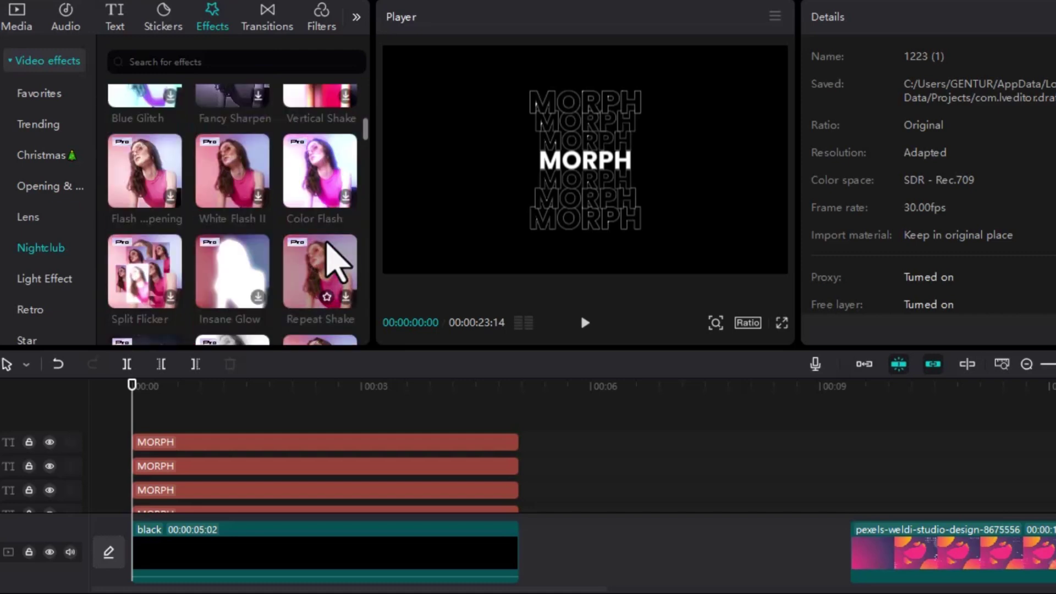
pyautogui.scroll(-3, 328, 245)
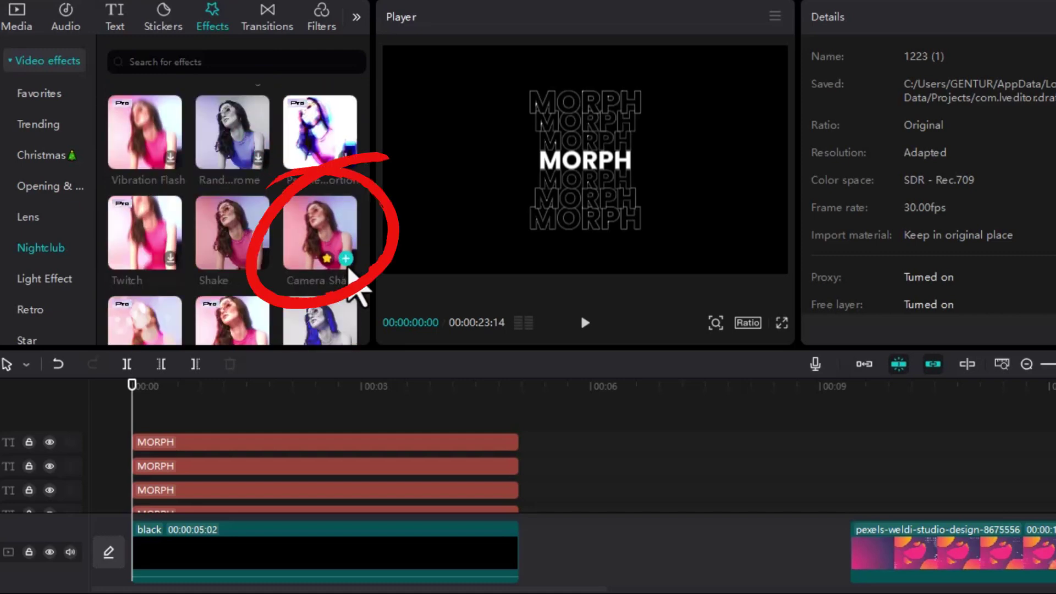
pyautogui.click(348, 263)
pyautogui.moveTo(360, 446); pyautogui.dragTo(520, 445)
# - Lower the Camera Shake effect's Range and Speed to make the movement gentler
pyautogui.click(269, 400)
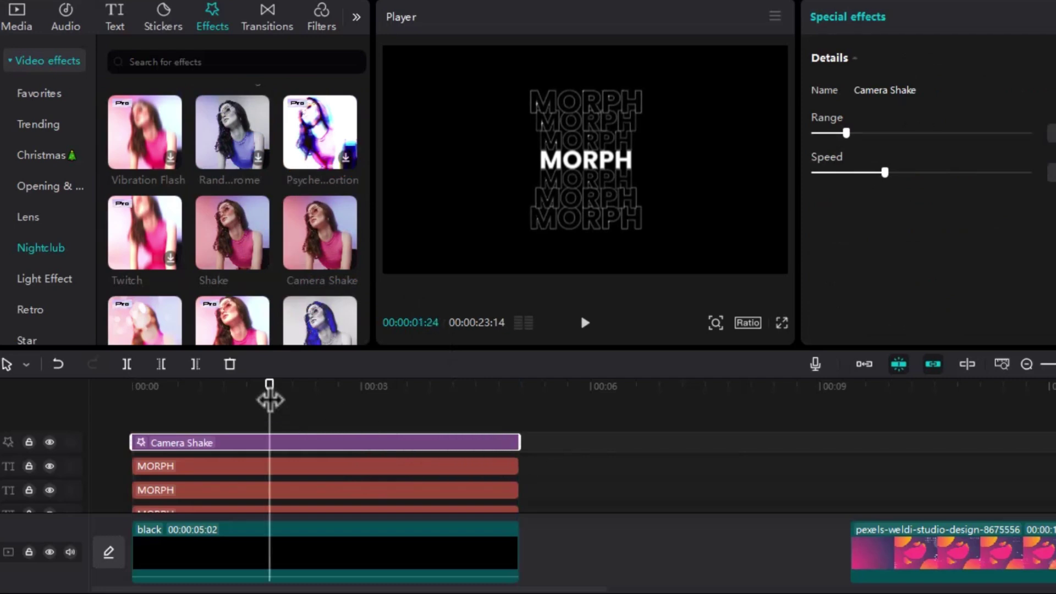
pyautogui.moveTo(847, 132); pyautogui.dragTo(825, 132)
pyautogui.moveTo(885, 172); pyautogui.dragTo(845, 173)
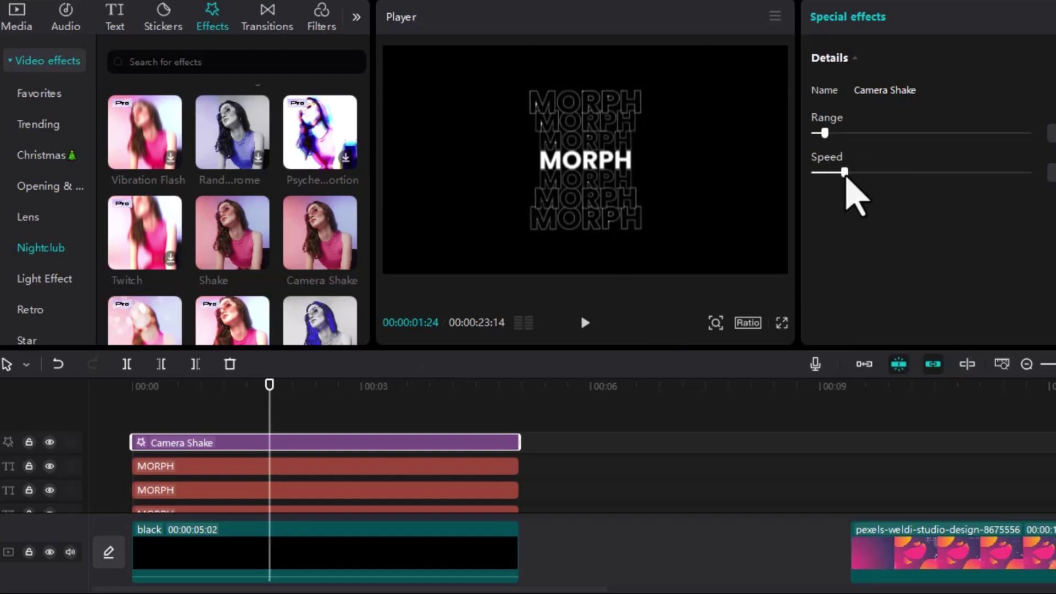
pyautogui.scroll(-1, 325, 436)
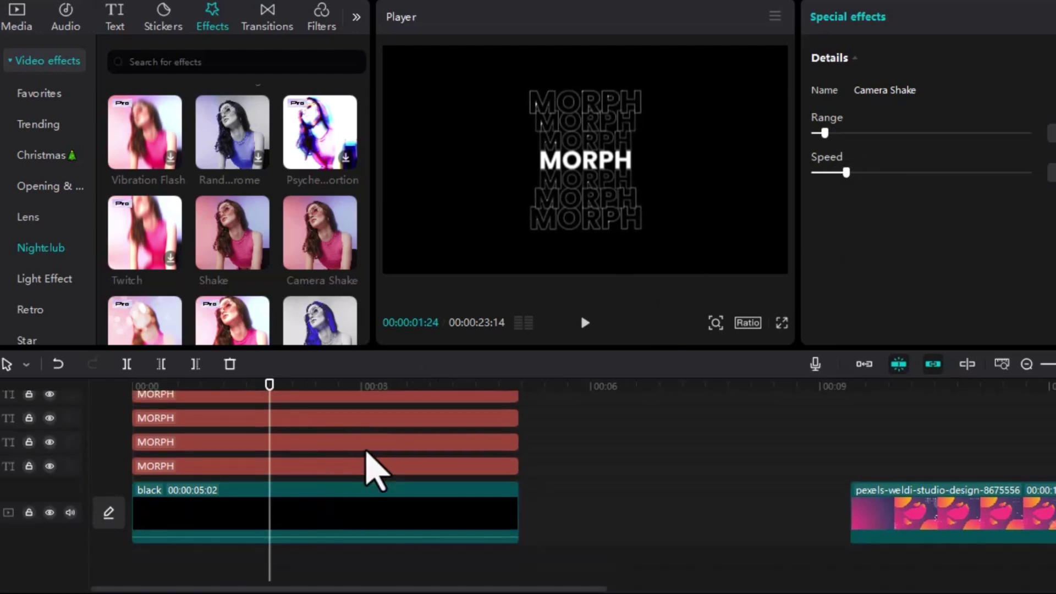
pyautogui.scroll(1, 495, 462)
pyautogui.click(576, 495)
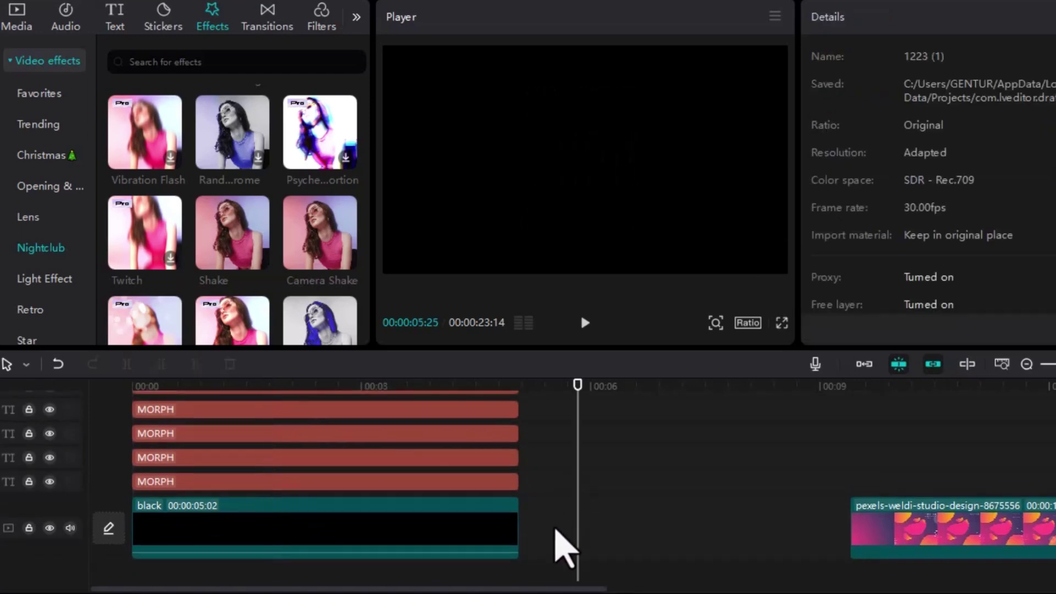
# - Copy the centre MORPH text together with the black clip and paste both at 00:00:05:28
pyautogui.click(385, 483)
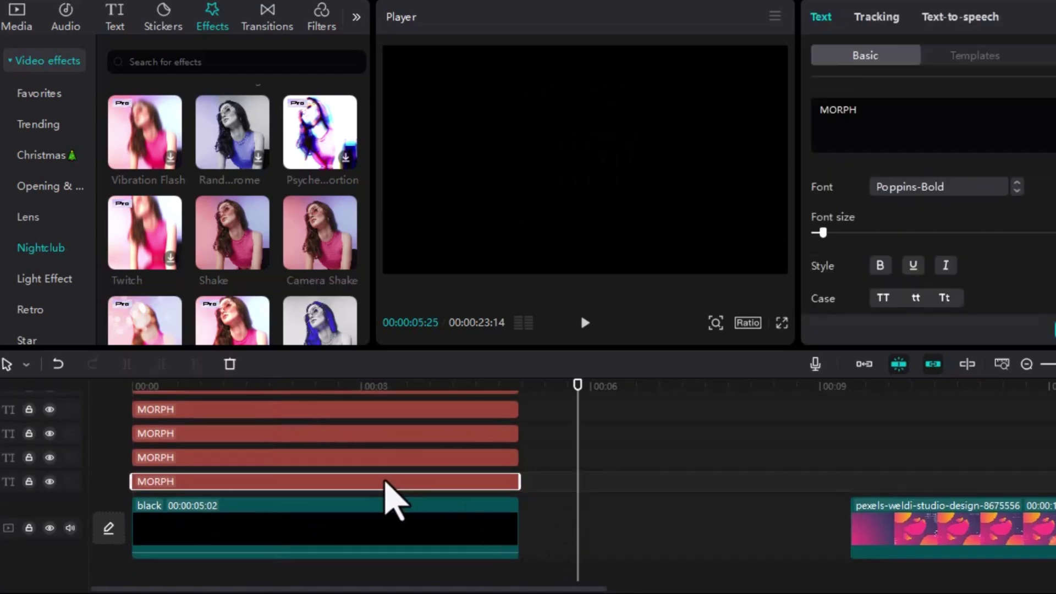
pyautogui.click(351, 391)
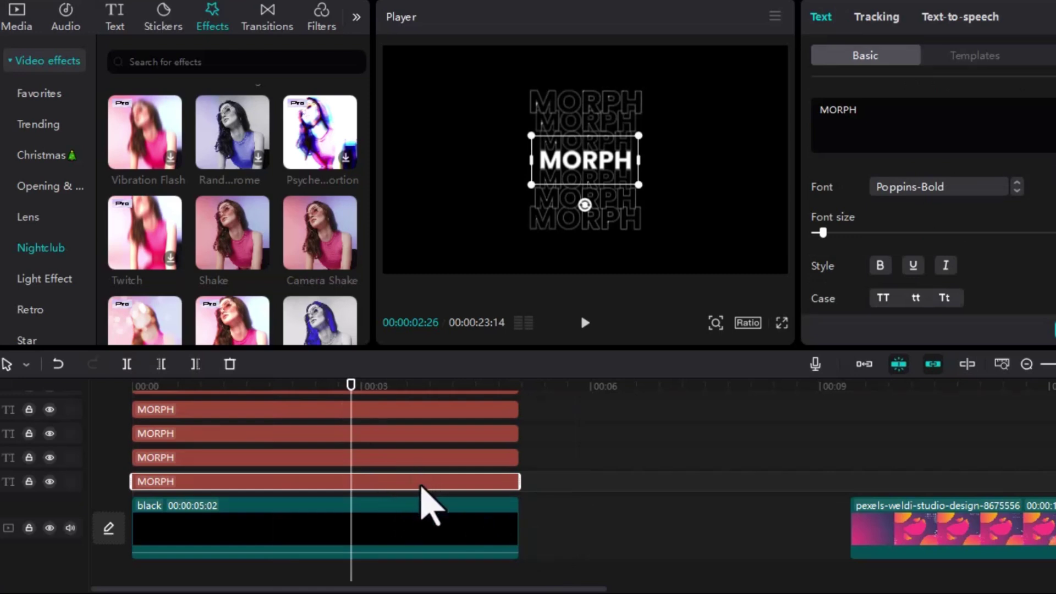
pyautogui.keyDown('ctrl'); pyautogui.click(428, 516); pyautogui.keyUp('ctrl')
pyautogui.rightClick(485, 520)
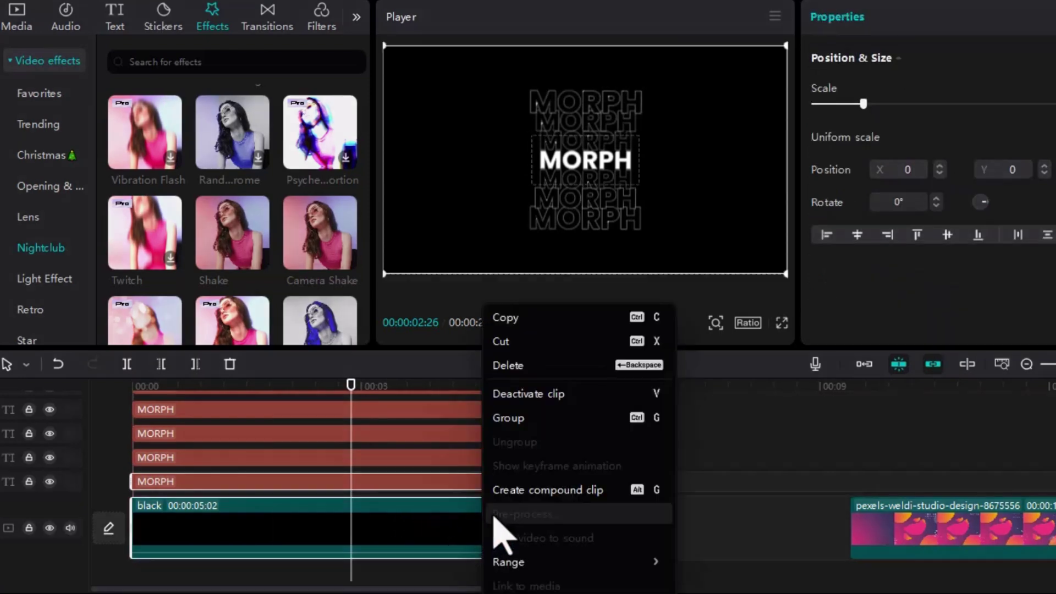
pyautogui.click(554, 318)
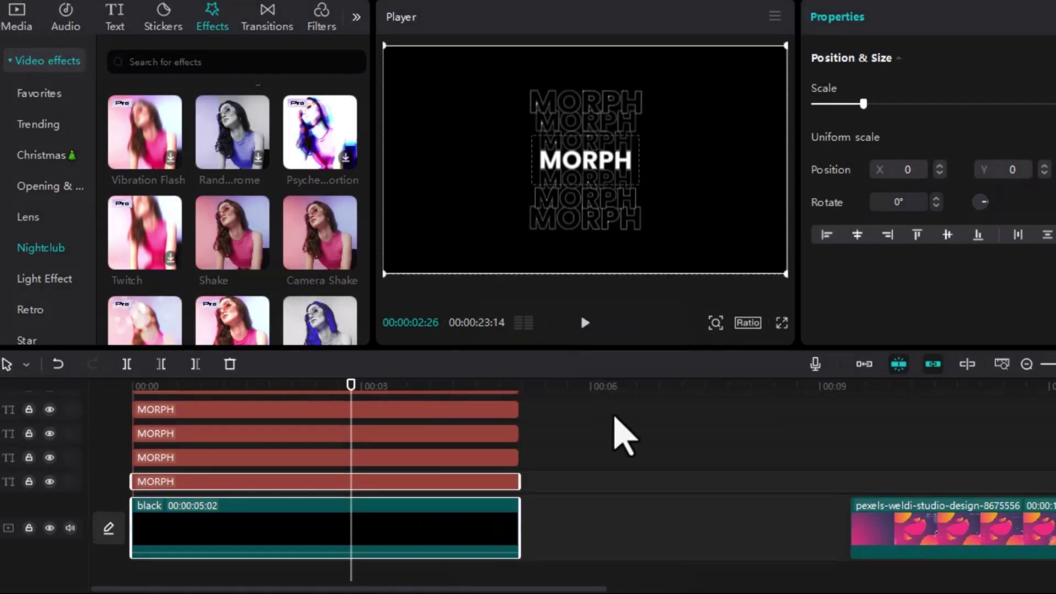
pyautogui.click(586, 541)
pyautogui.rightClick(603, 477)
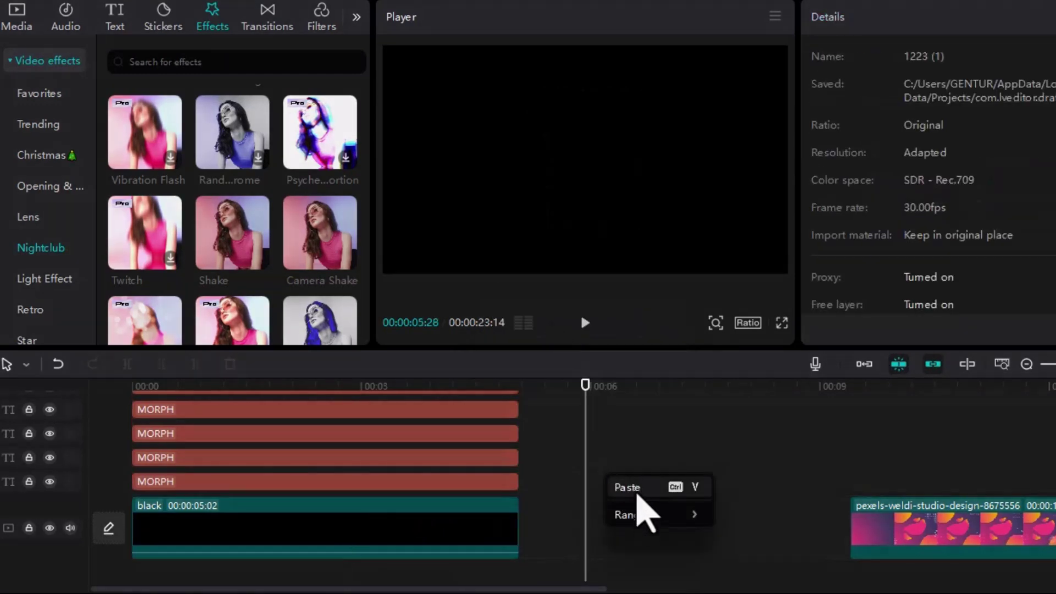
pyautogui.click(652, 484)
# - Move the pasted MORPH text and black clip directly after the end of the pexels clip
pyautogui.scroll(-4, 670, 484)
pyautogui.scroll(-4, 651, 488)
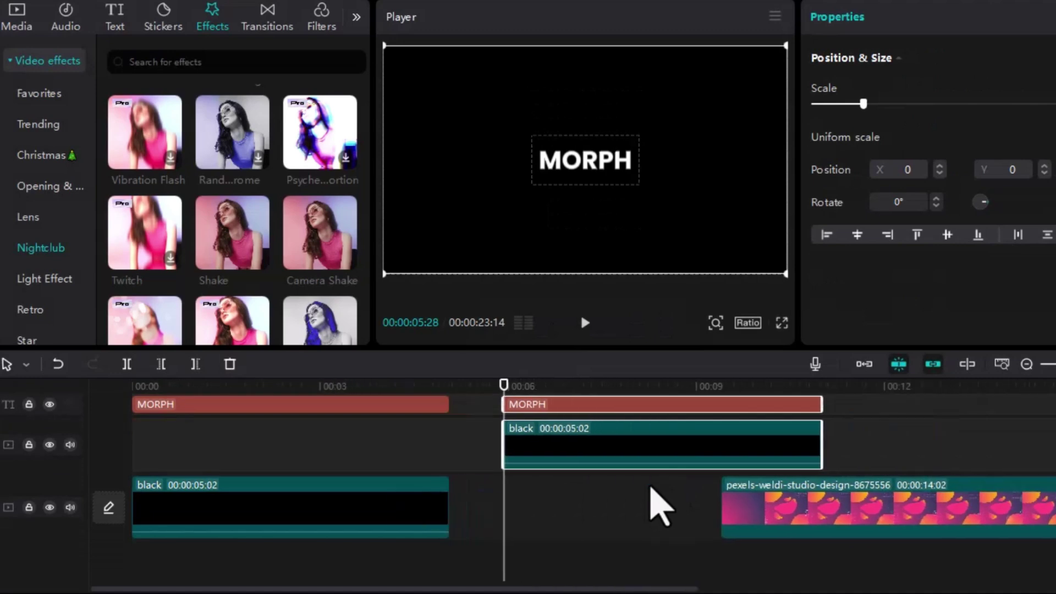
pyautogui.keyDown('ctrl'); pyautogui.scroll(-3, 624, 484); pyautogui.keyUp('ctrl')
pyautogui.moveTo(299, 447); pyautogui.dragTo(663, 515)
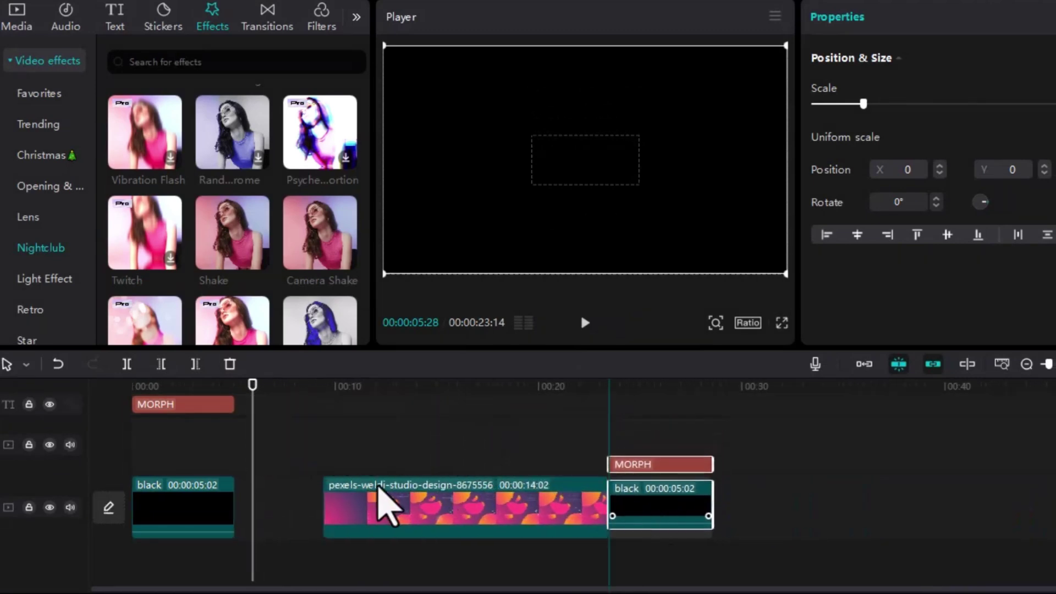
pyautogui.scroll(1, 252, 517)
pyautogui.scroll(-1, 272, 510)
pyautogui.moveTo(270, 509); pyautogui.dragTo(212, 420)
pyautogui.scroll(2, 224, 432)
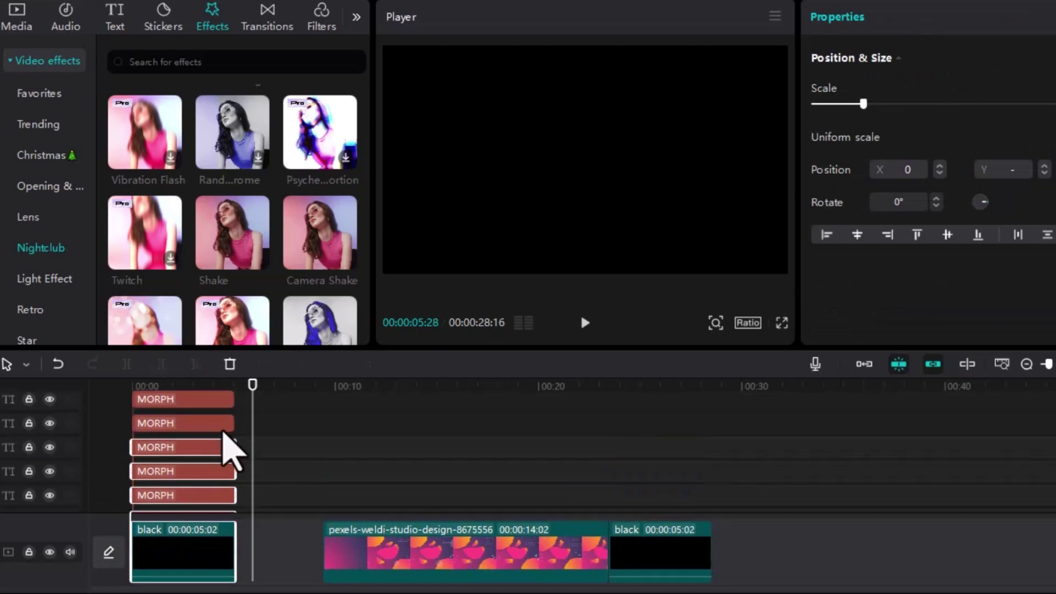
pyautogui.click(303, 425)
# - Select the first black clip, all its MORPH text tracks and the Camera Shake effect, and combine them into a compound clip
pyautogui.moveTo(282, 408); pyautogui.dragTo(202, 498)
pyautogui.scroll(-2, 202, 497)
pyautogui.keyDown('ctrl'); pyautogui.click(213, 471); pyautogui.keyUp('ctrl')
pyautogui.keyDown('ctrl'); pyautogui.click(214, 495); pyautogui.keyUp('ctrl')
pyautogui.scroll(-1, 226, 492)
pyautogui.moveTo(234, 507); pyautogui.dragTo(207, 440)
pyautogui.moveTo(181, 388); pyautogui.dragTo(150, 430)
pyautogui.scroll(4, 150, 447)
pyautogui.rightClick(228, 438)
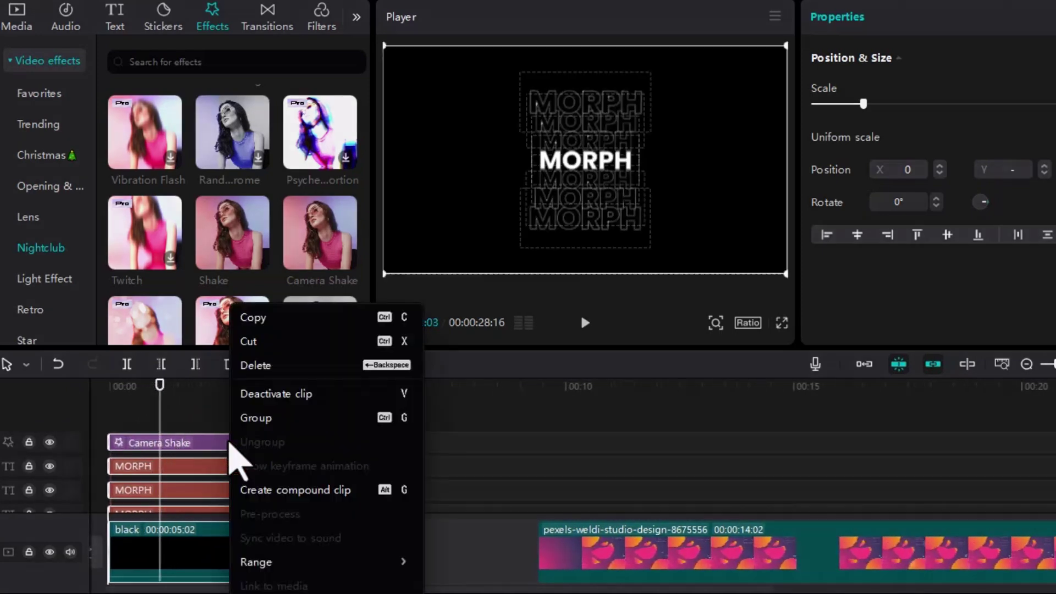
pyautogui.click(314, 489)
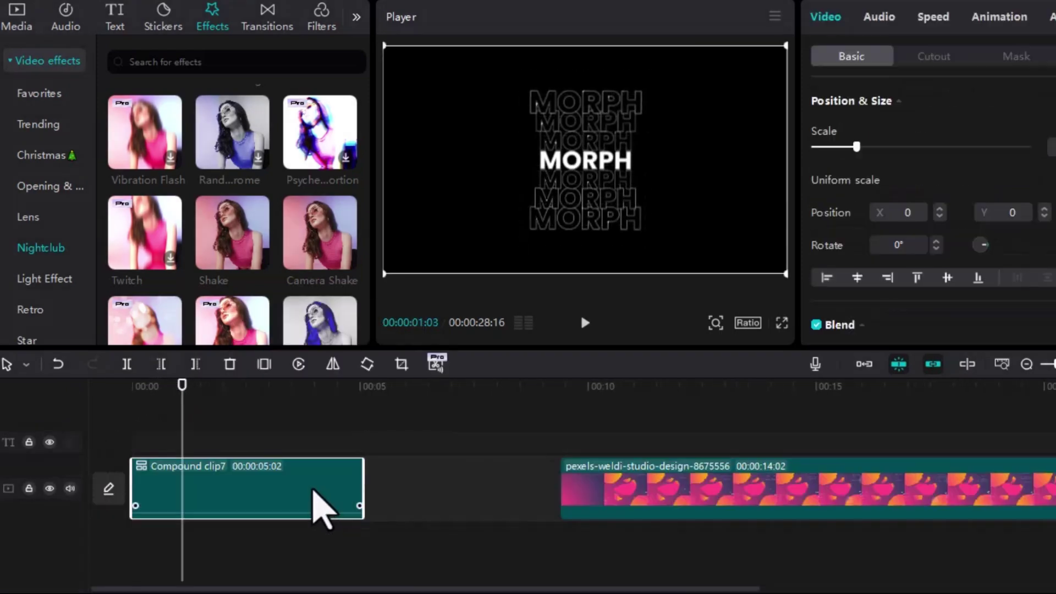
pyautogui.scroll(-3, 352, 484)
pyautogui.scroll(-2, 297, 489)
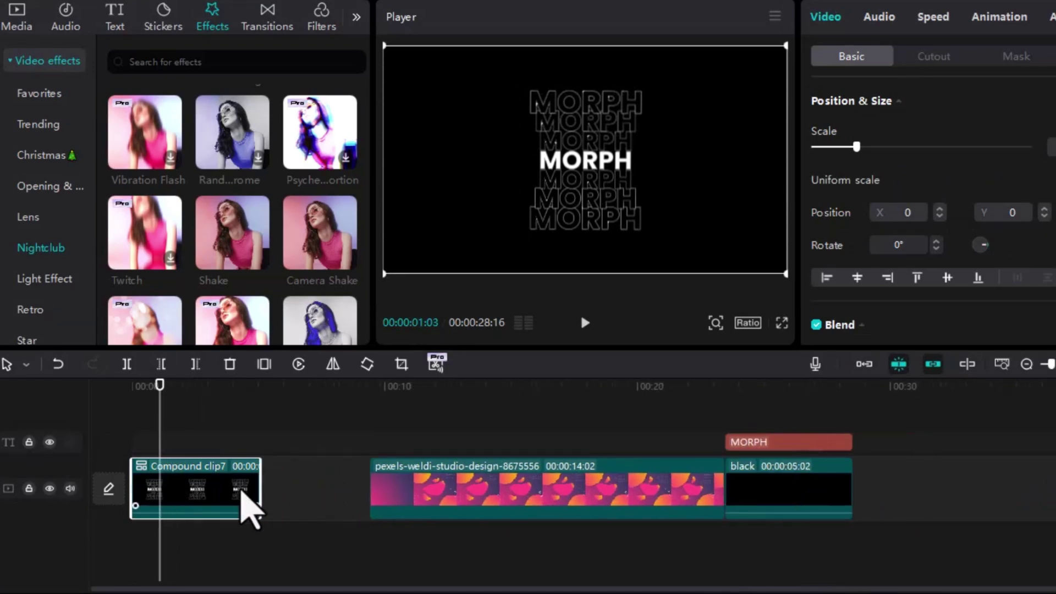
# - Move the compound clip above the start of the pexels clip, and paste a copy of the last MORPH text and black clip at 00:00:00:00
pyautogui.moveTo(208, 484); pyautogui.dragTo(453, 425)
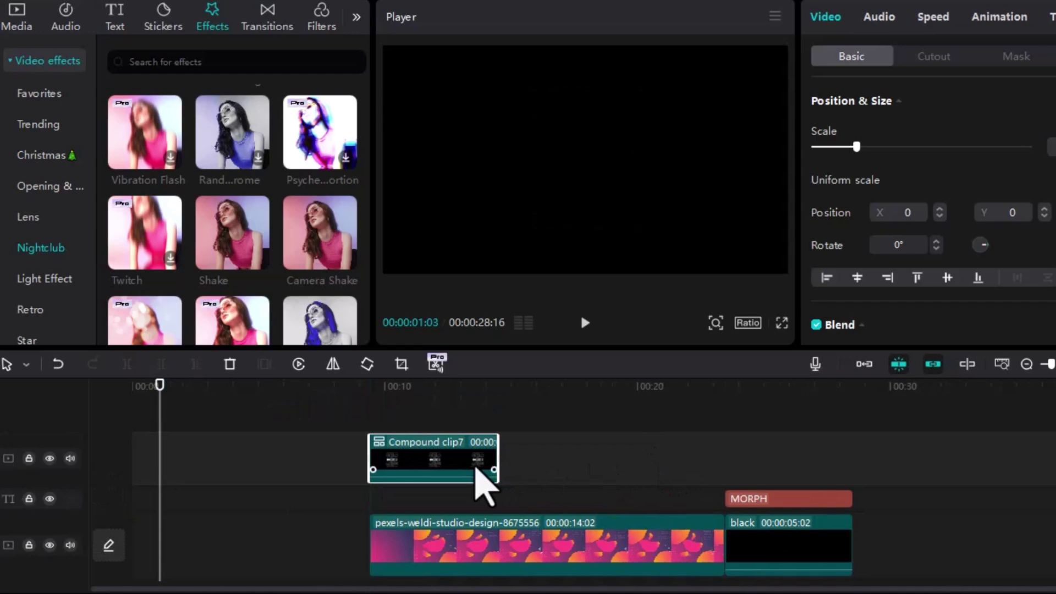
pyautogui.scroll(-2, 477, 468)
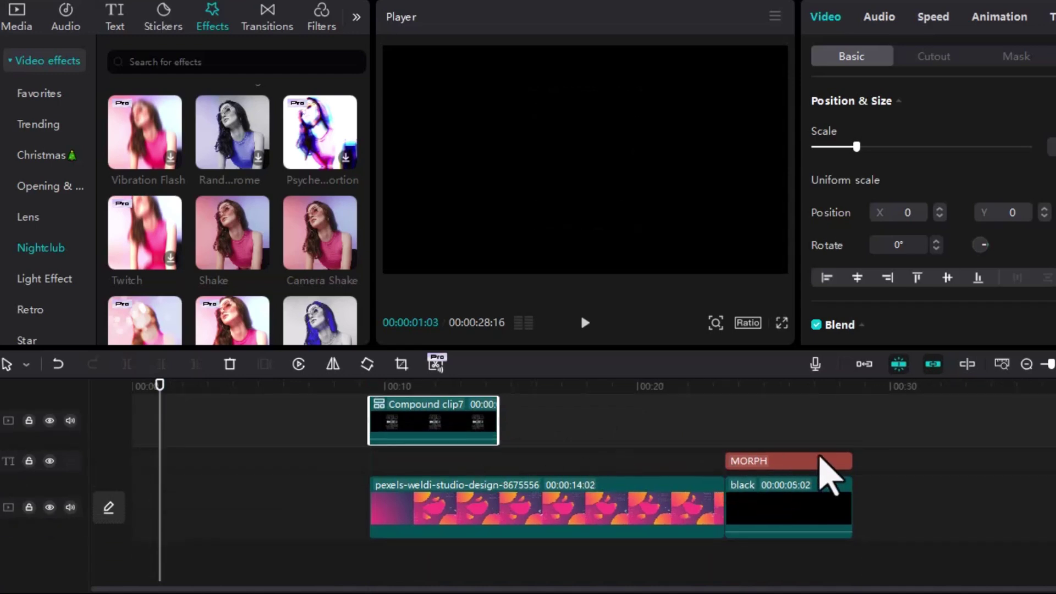
pyautogui.click(875, 434)
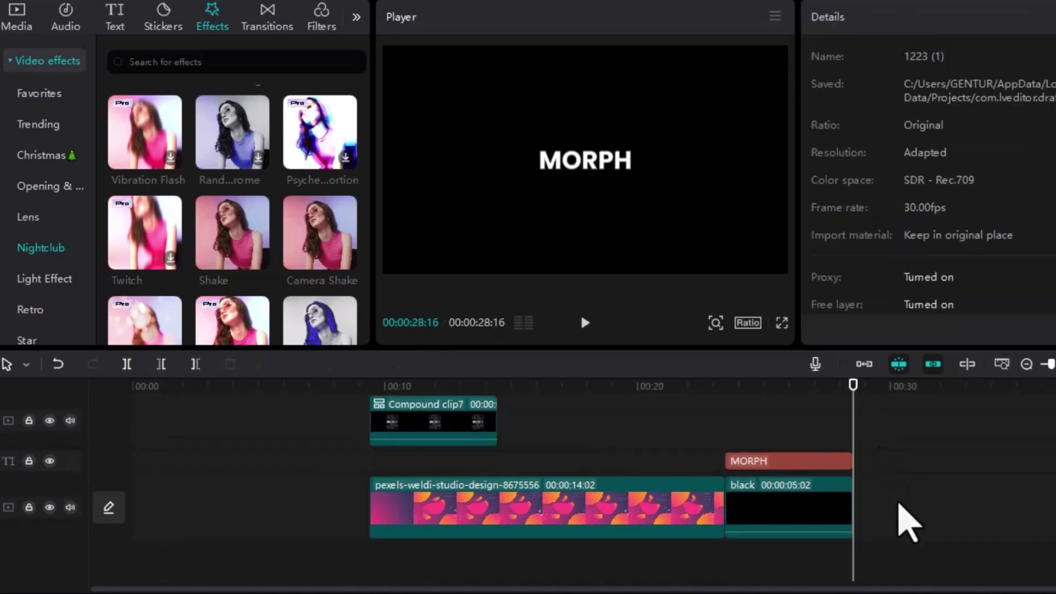
pyautogui.moveTo(776, 454); pyautogui.dragTo(780, 439)
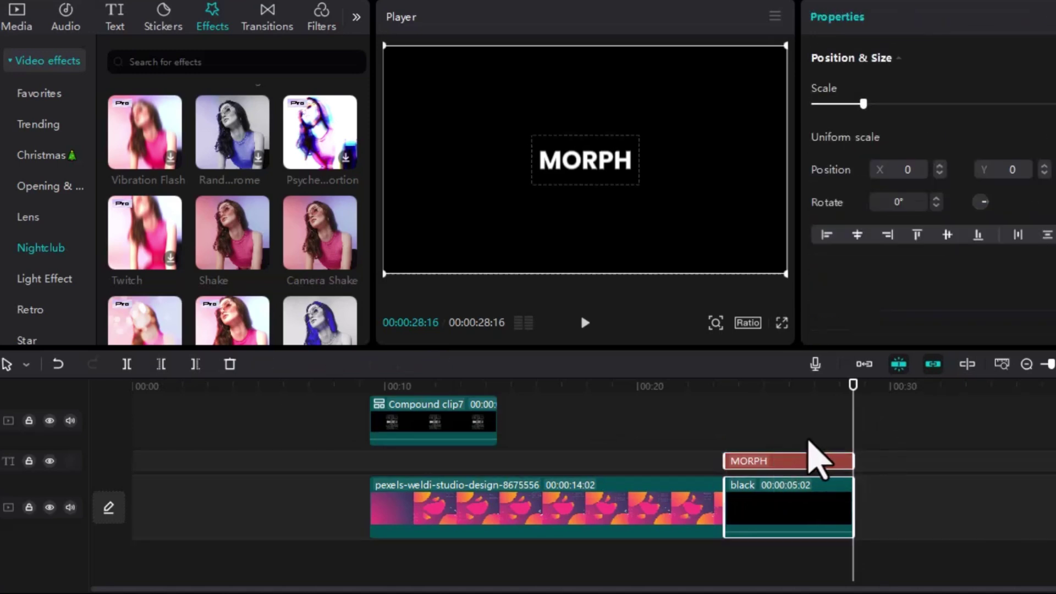
pyautogui.moveTo(172, 387); pyautogui.dragTo(97, 400)
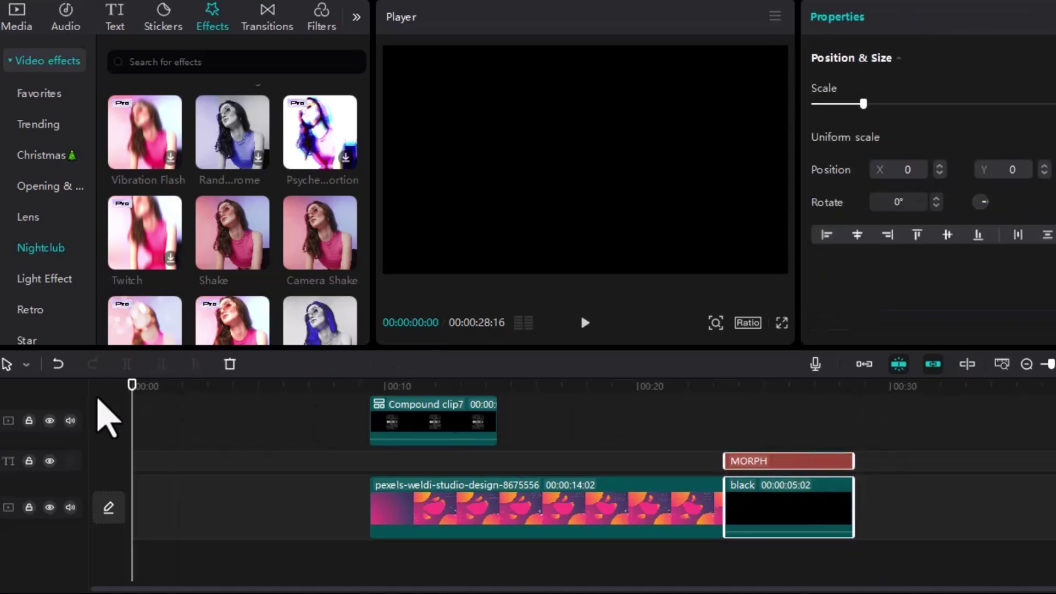
pyautogui.hotkey('ctrl', 'v')
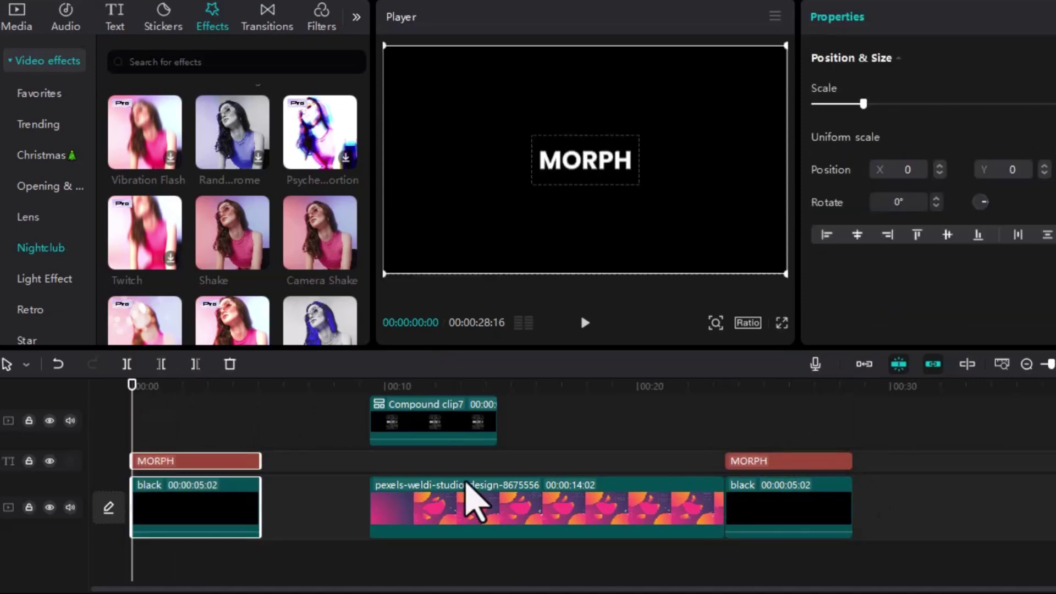
# - Check the Free layer option in the project settings and close them without saving
pyautogui.click(294, 457)
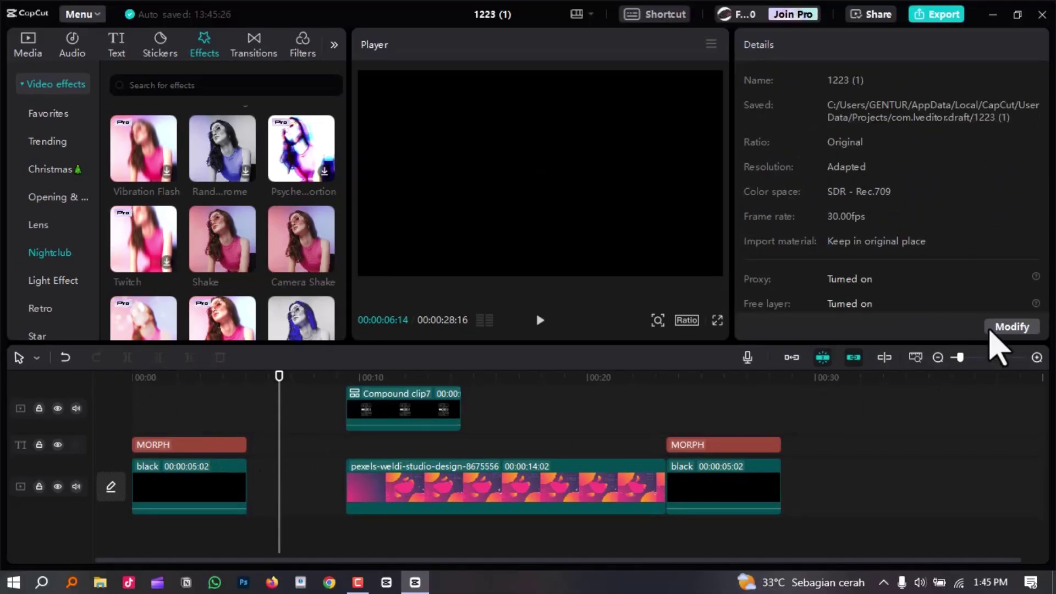
pyautogui.click(1007, 328)
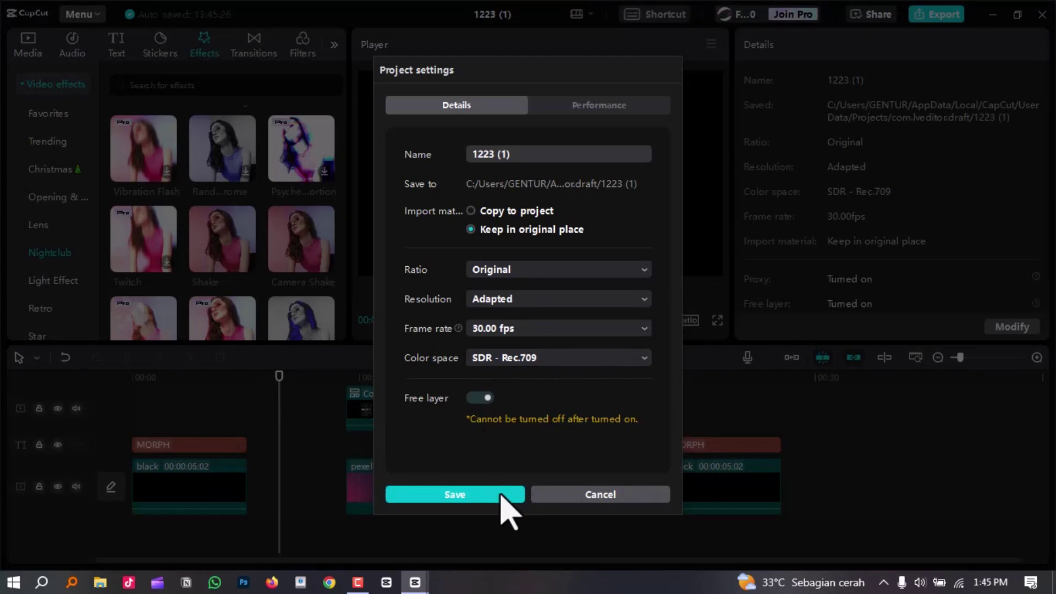
pyautogui.click(585, 499)
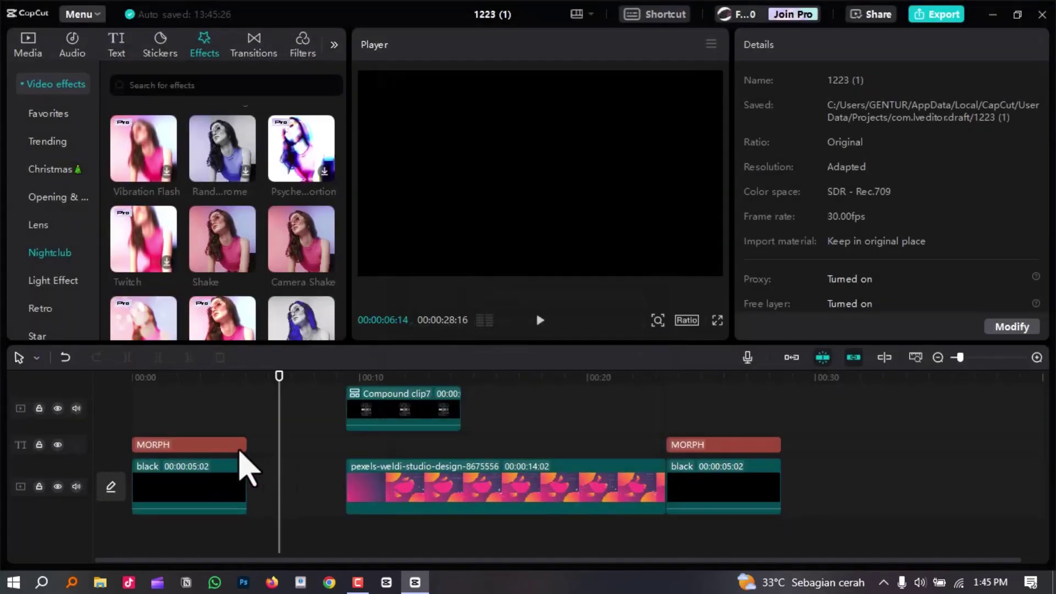
# - Move both MORPH texts to a track above the compound clip, keeping them aligned with their black clips
pyautogui.moveTo(226, 446); pyautogui.dragTo(214, 400)
pyautogui.scroll(-1, 330, 457)
pyautogui.moveTo(741, 436); pyautogui.dragTo(740, 412)
pyautogui.click(514, 434)
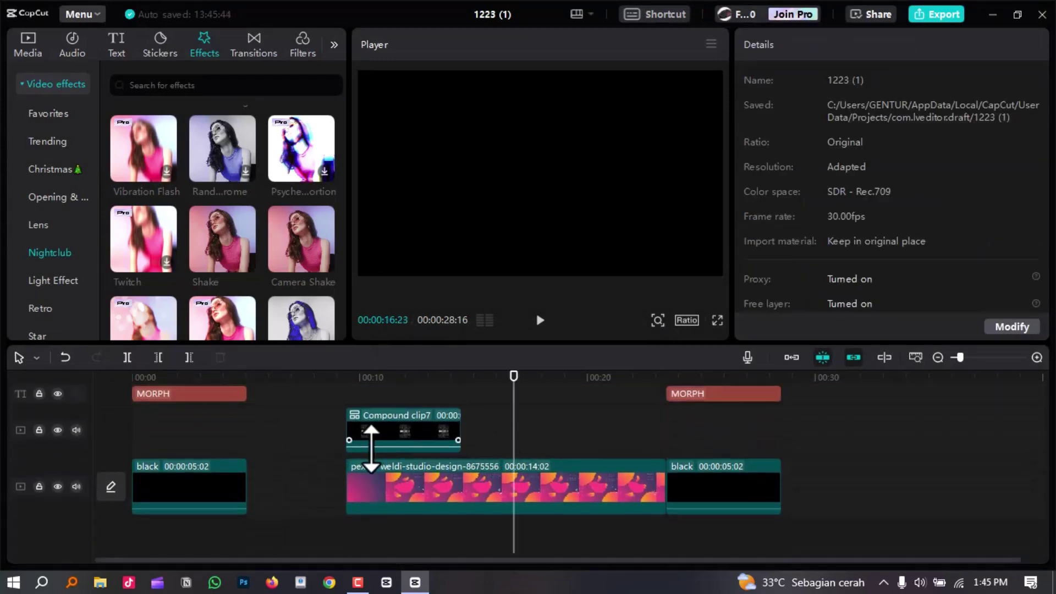
# - Combine the first MORPH text and black clip into a compound clip, and the last MORPH text and black clip into another
pyautogui.moveTo(199, 379); pyautogui.dragTo(155, 379)
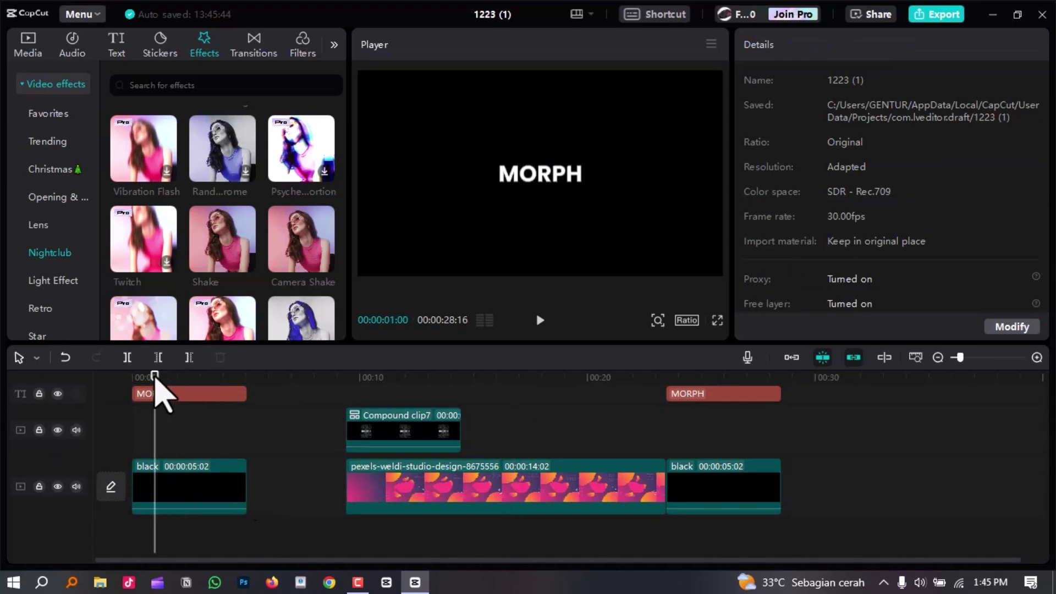
pyautogui.moveTo(273, 489); pyautogui.dragTo(129, 386)
pyautogui.rightClick(187, 403)
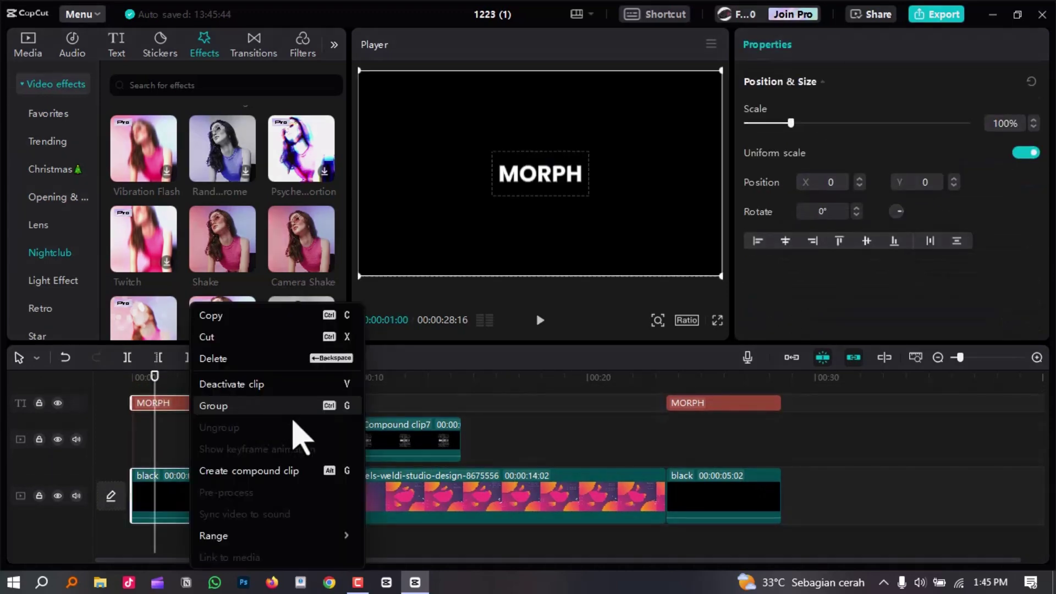
pyautogui.click(300, 472)
pyautogui.moveTo(820, 475); pyautogui.dragTo(725, 405)
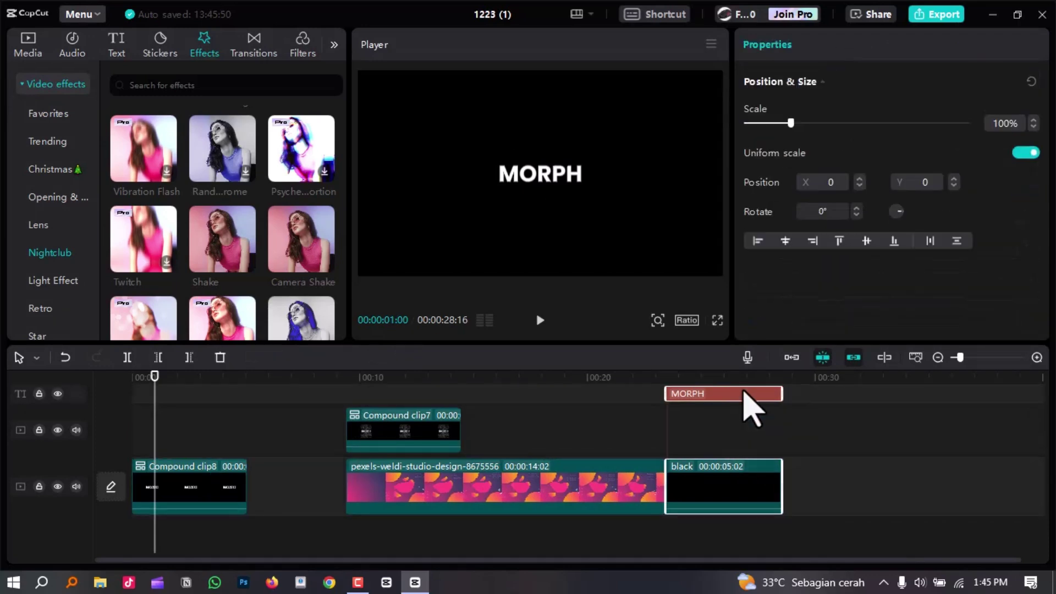
pyautogui.rightClick(744, 392)
pyautogui.click(771, 470)
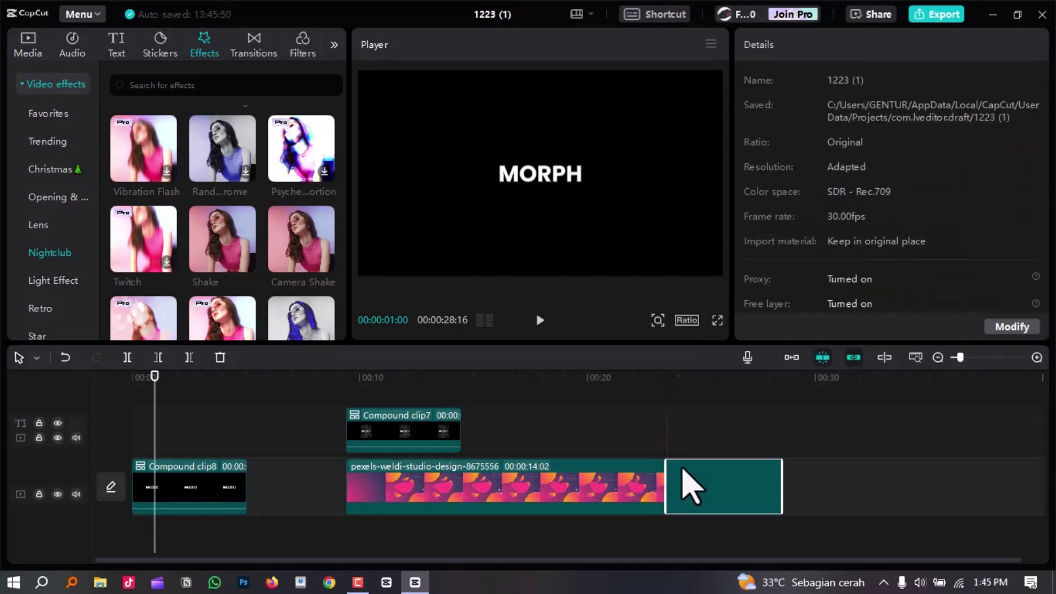
# - Arrange the three compound clips end to end on the upper track, with the pexels clip trimmed to 00:00:05:02 beneath the middle one
pyautogui.moveTo(200, 457); pyautogui.dragTo(199, 410)
pyautogui.moveTo(666, 479); pyautogui.dragTo(553, 498)
pyautogui.moveTo(726, 490); pyautogui.dragTo(522, 435)
pyautogui.moveTo(556, 490); pyautogui.dragTo(271, 426)
pyautogui.click(245, 378)
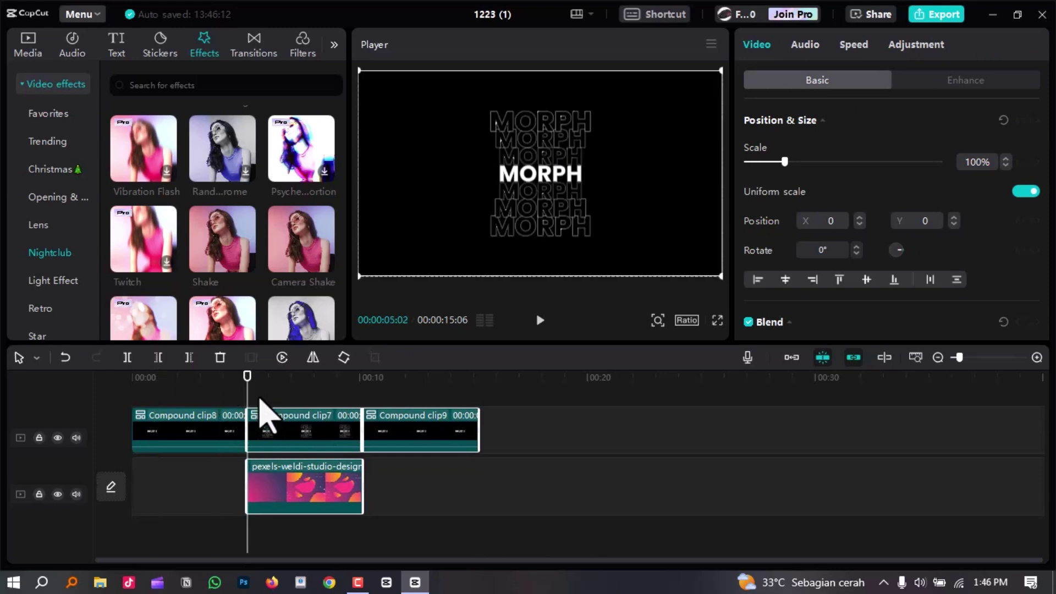
# - Set the middle compound clip's blend mode to Screen and preview the result full screen
pyautogui.scroll(2, 247, 379)
pyautogui.click(449, 378)
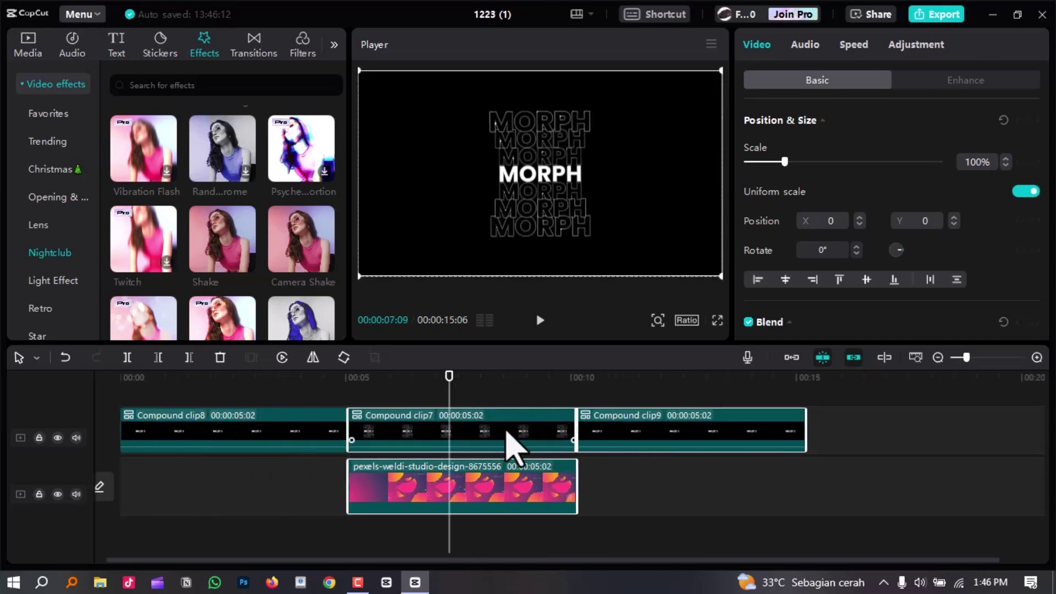
pyautogui.click(506, 433)
pyautogui.scroll(-4, 924, 291)
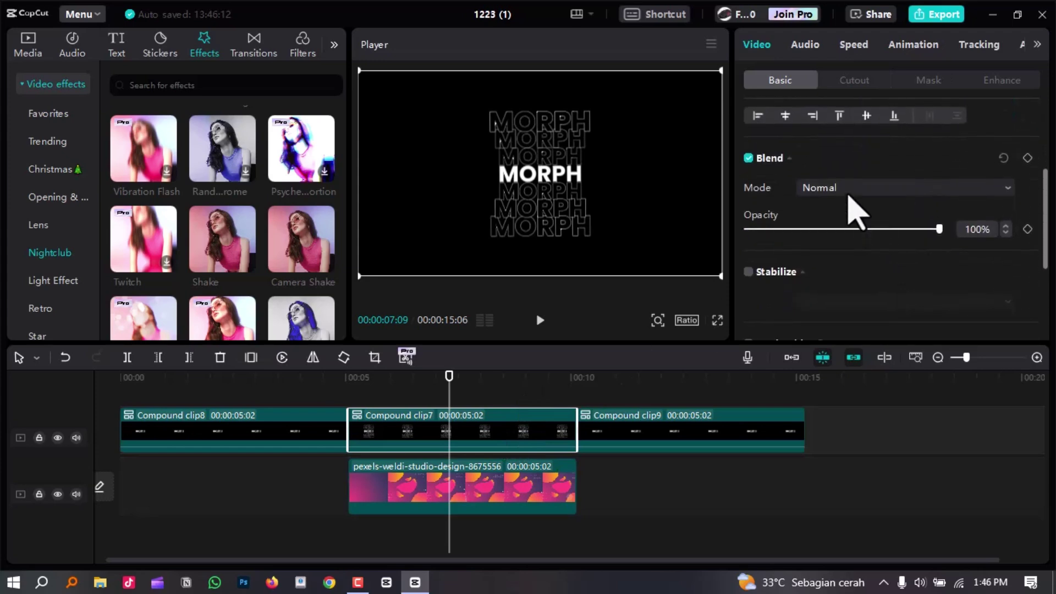
pyautogui.click(842, 190)
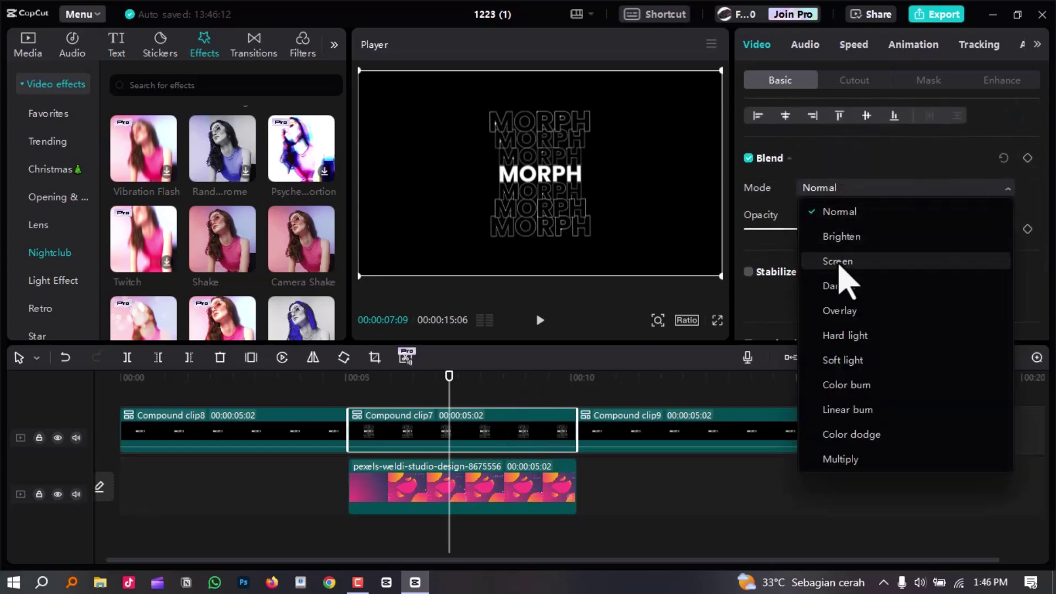
pyautogui.click(840, 261)
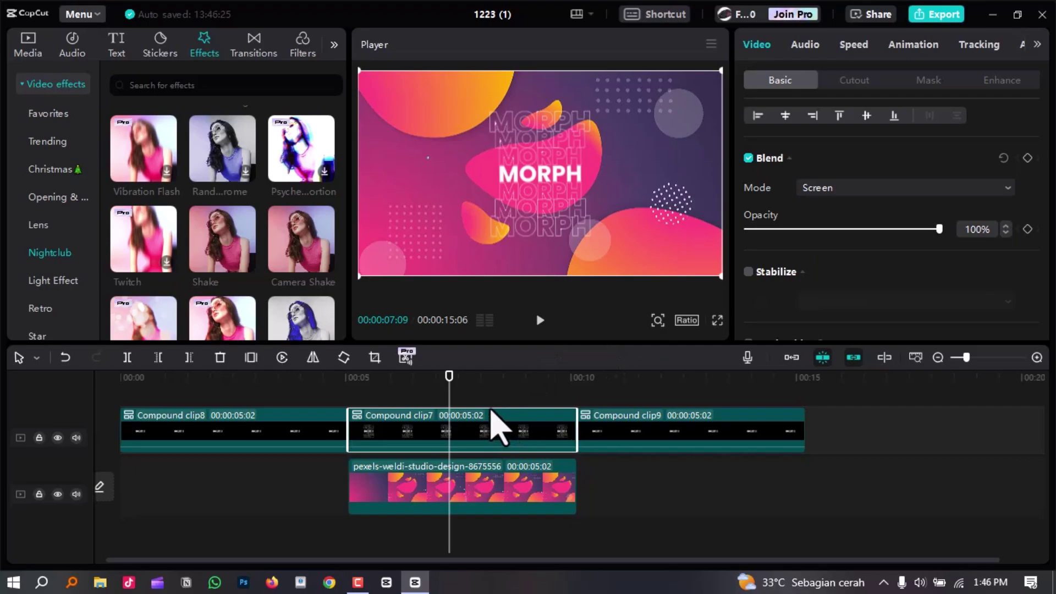
pyautogui.hotkey('ctrl', 'shift', 'f')
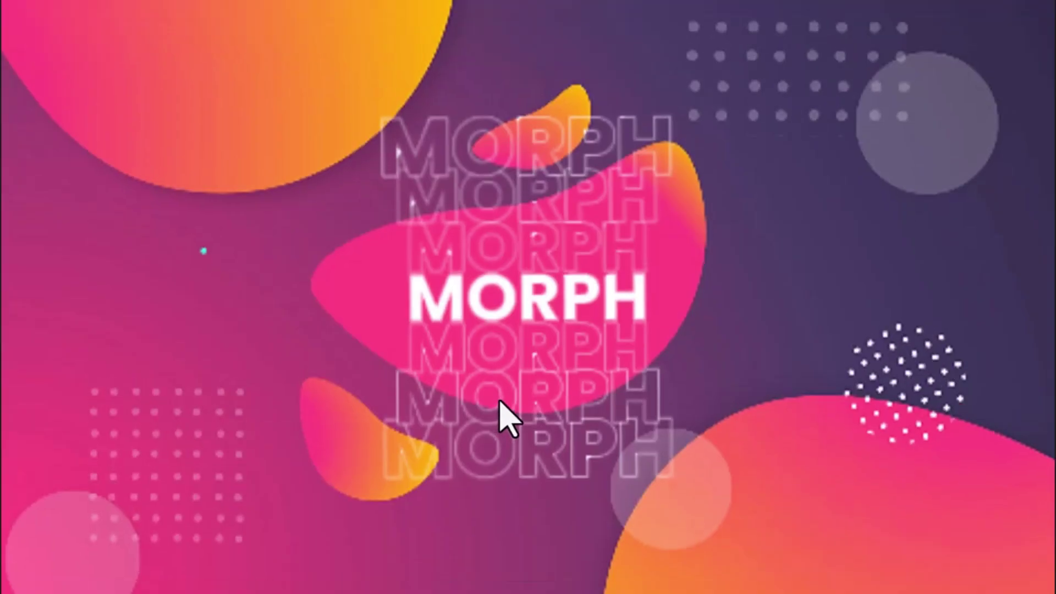
pyautogui.moveTo(554, 382)
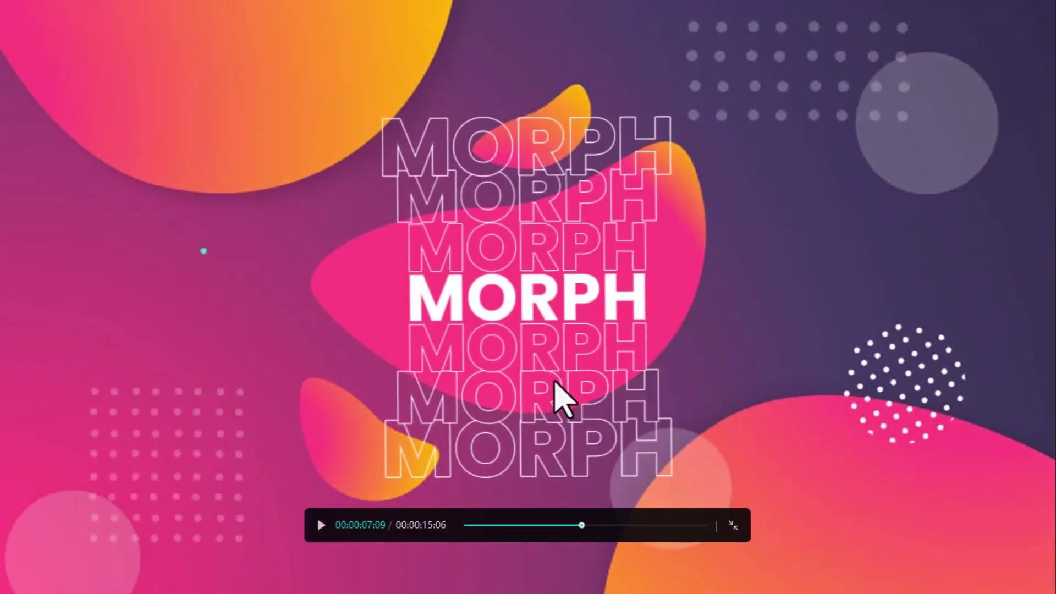
pyautogui.press('Escape')
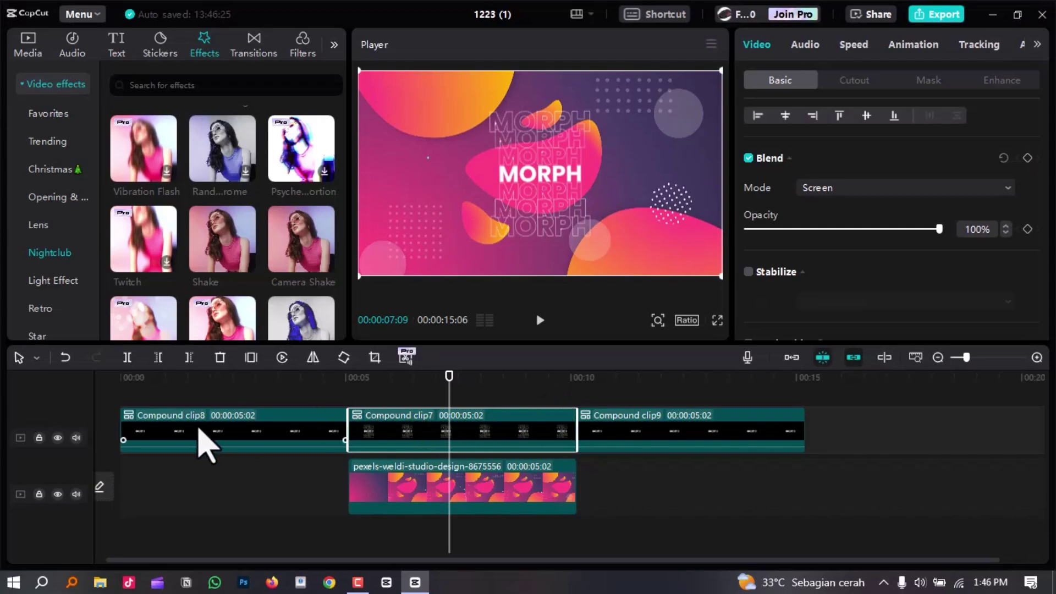
# - Trim the start of the first compound clip to about 3 seconds and shift all clips back to the start of the timeline
pyautogui.moveTo(122, 425); pyautogui.dragTo(224, 436)
pyautogui.click(588, 553)
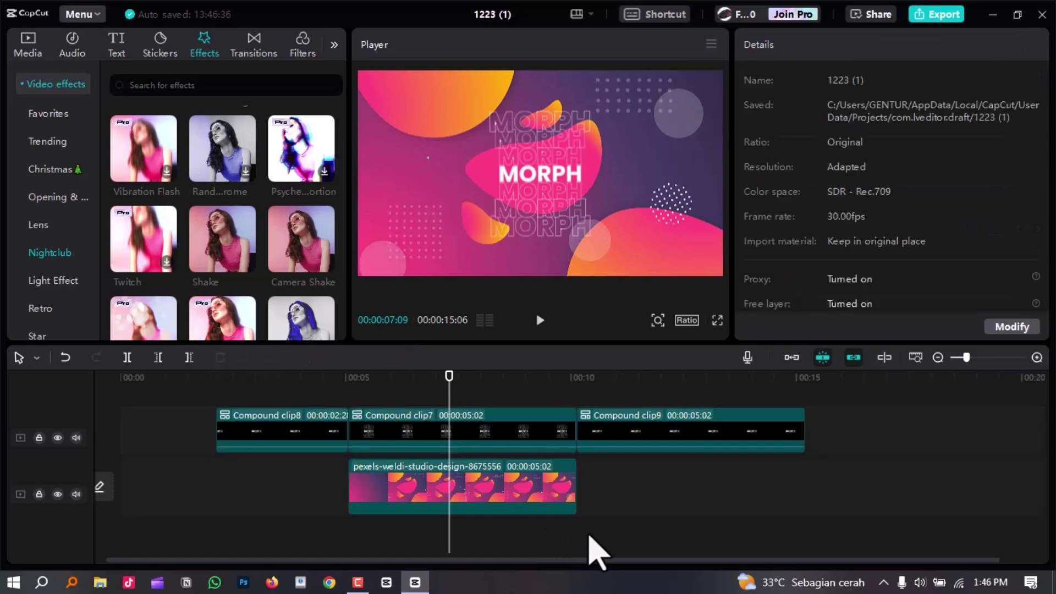
pyautogui.click(440, 462)
pyautogui.moveTo(295, 429); pyautogui.dragTo(187, 445)
pyautogui.click(132, 377)
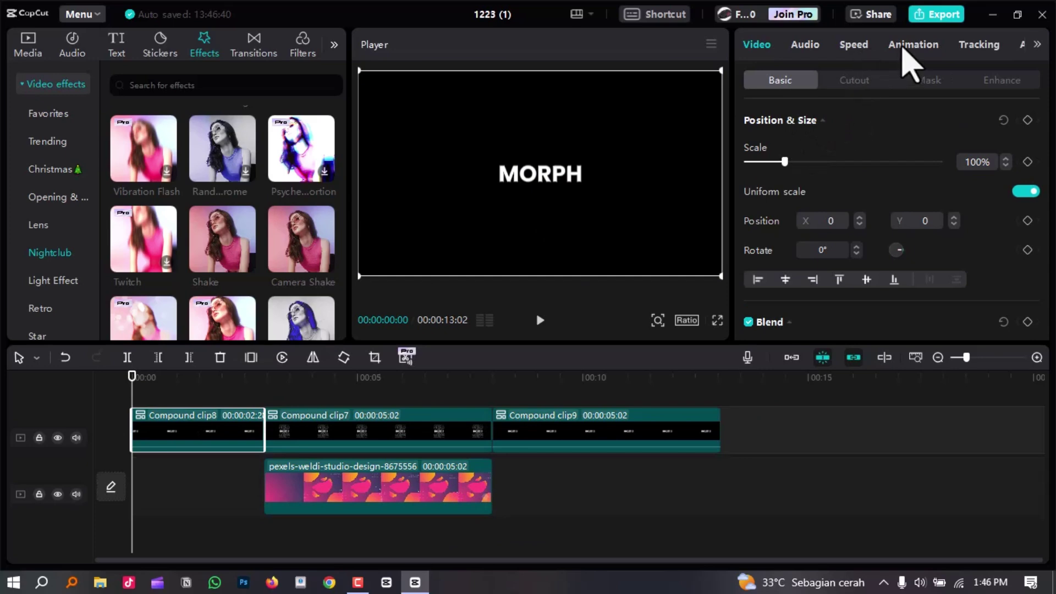
# - Apply the Swing In animation to the first compound clip
pyautogui.click(912, 46)
pyautogui.click(815, 79)
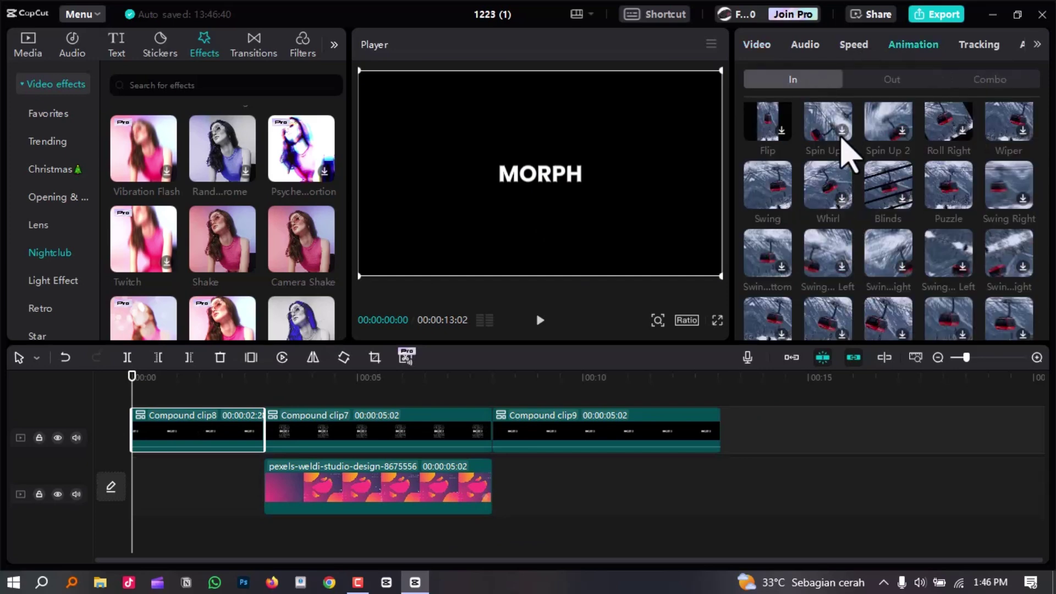
pyautogui.scroll(-2, 944, 247)
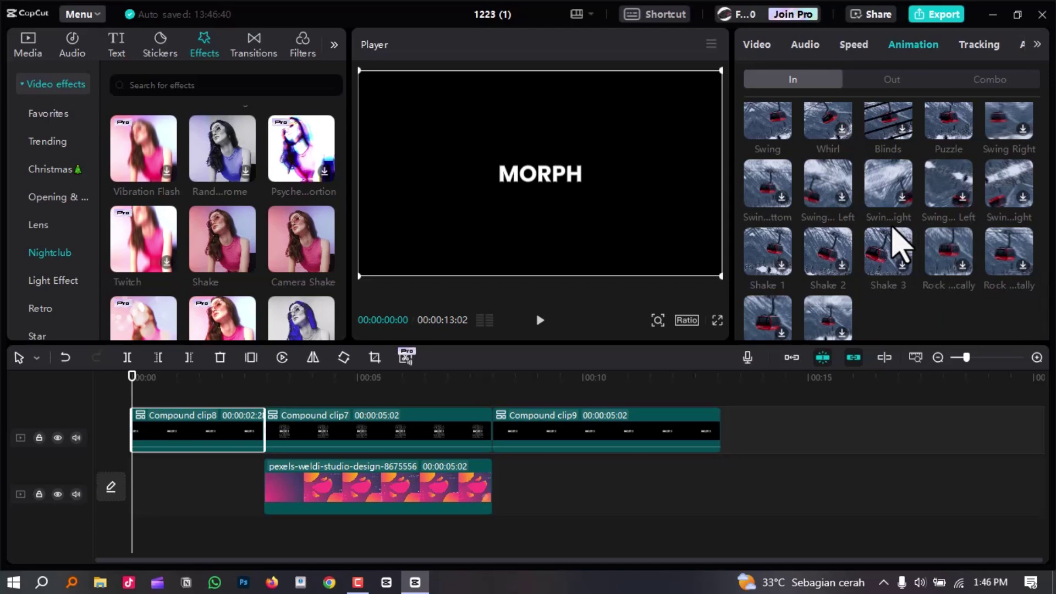
pyautogui.scroll(1, 792, 212)
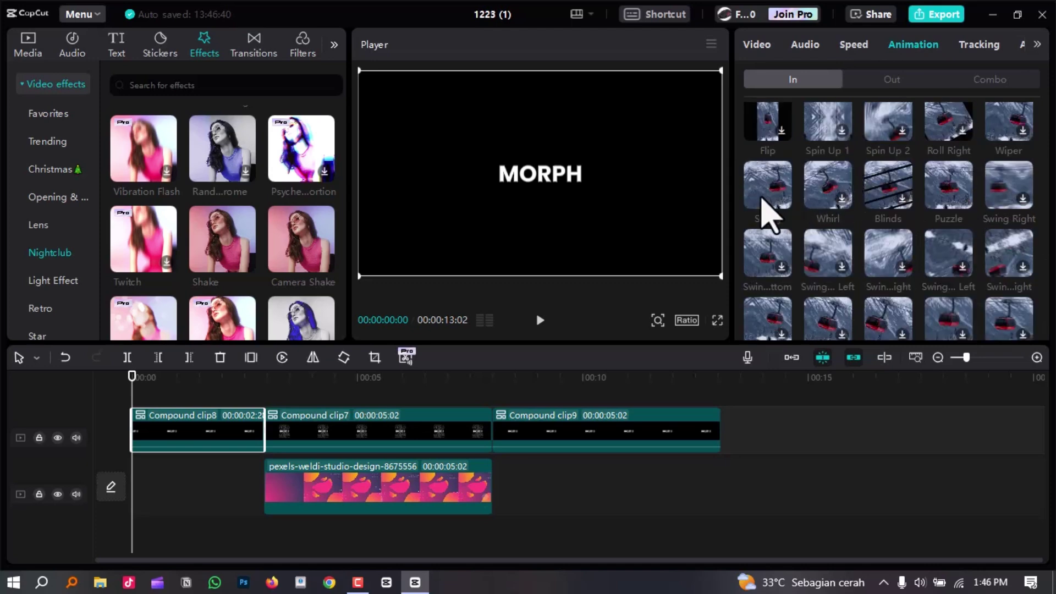
pyautogui.click(790, 209)
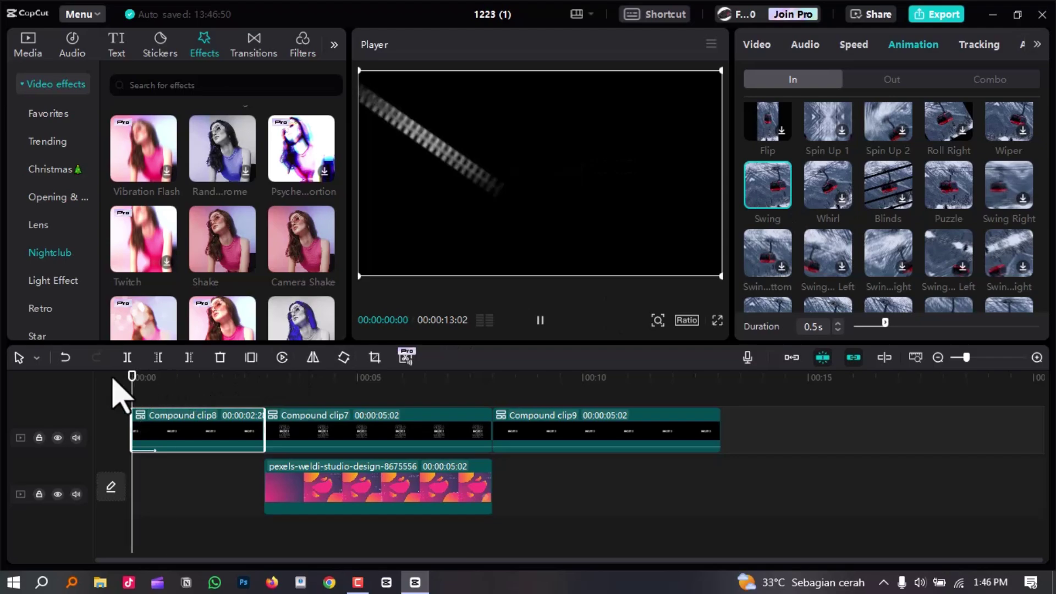
# - Play the first compound clip's Swing animation in full-screen preview
pyautogui.hotkey('ctrl', 'shift', 'f')
pyautogui.press('space')
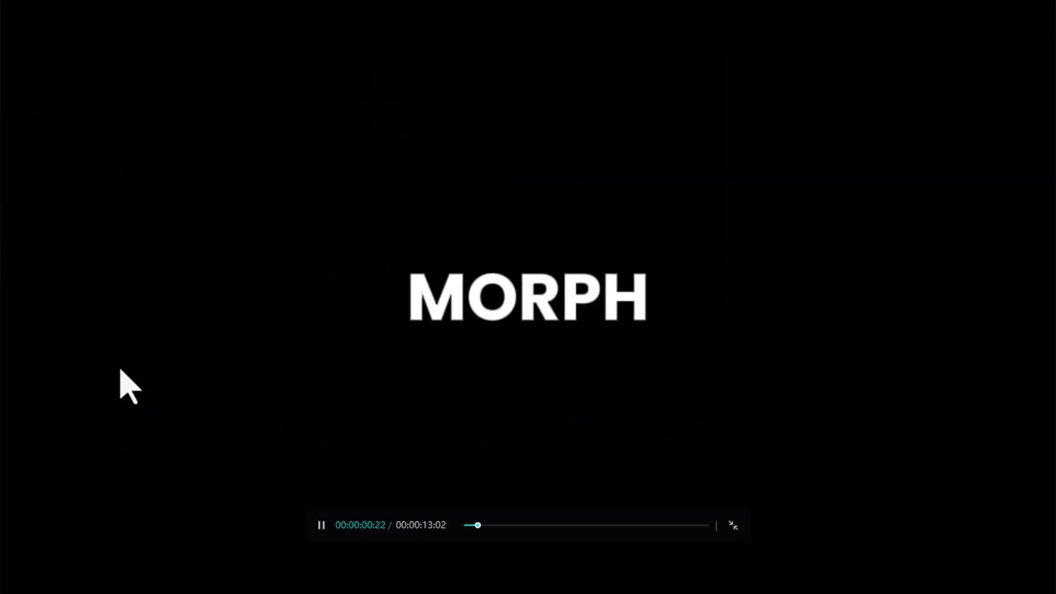
pyautogui.press('Escape')
pyautogui.press('space')
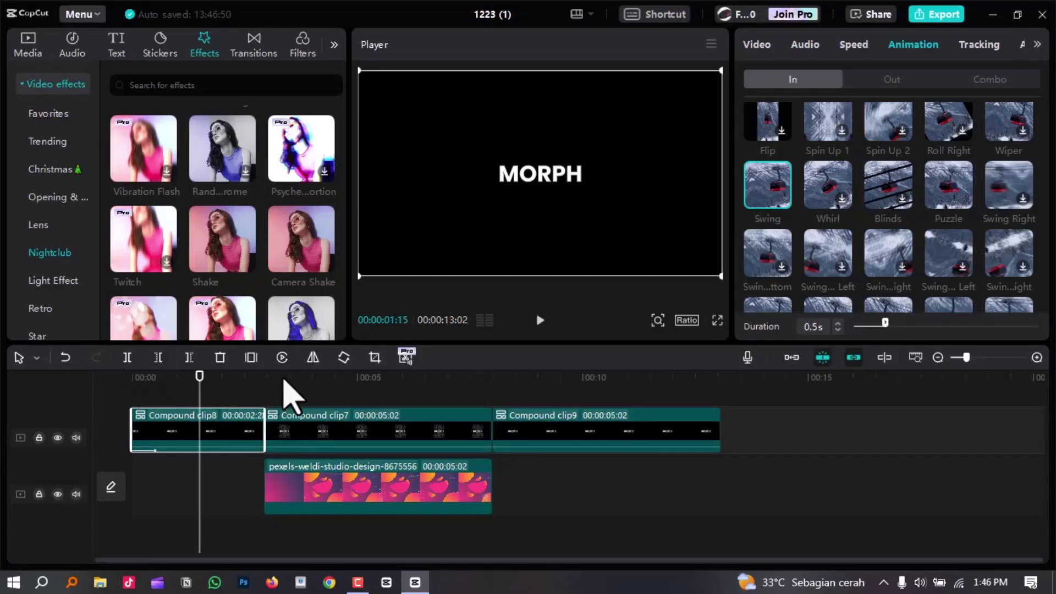
# - Trim the end of the last compound clip to about 3 seconds
pyautogui.click(283, 377)
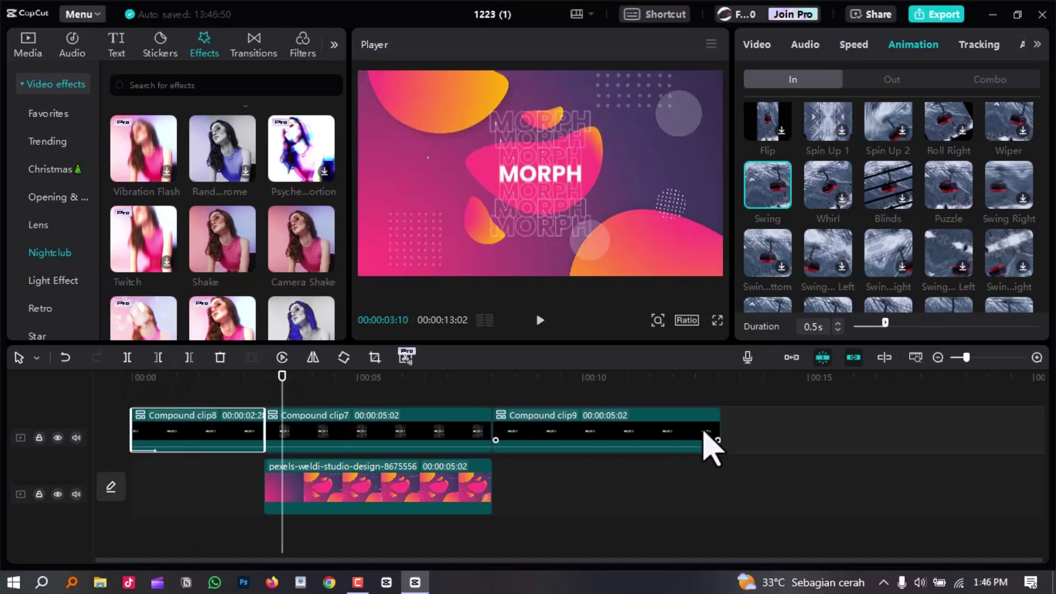
pyautogui.moveTo(725, 443); pyautogui.dragTo(622, 440)
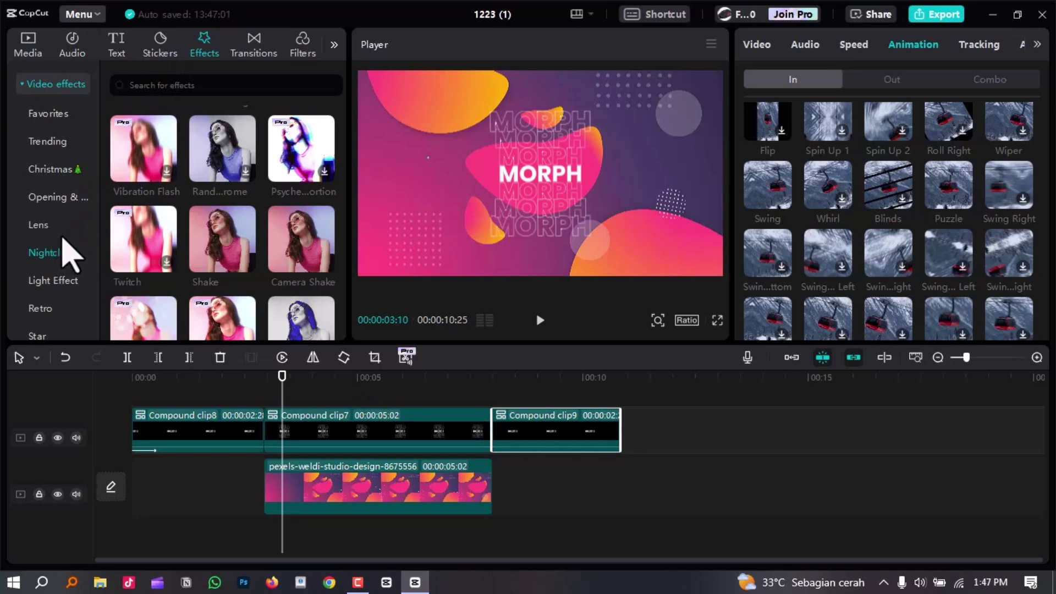
# - Add the Nightclub effect Play Pendulum above the middle compound clip, spanning exactly that clip's length
pyautogui.scroll(-2, 300, 236)
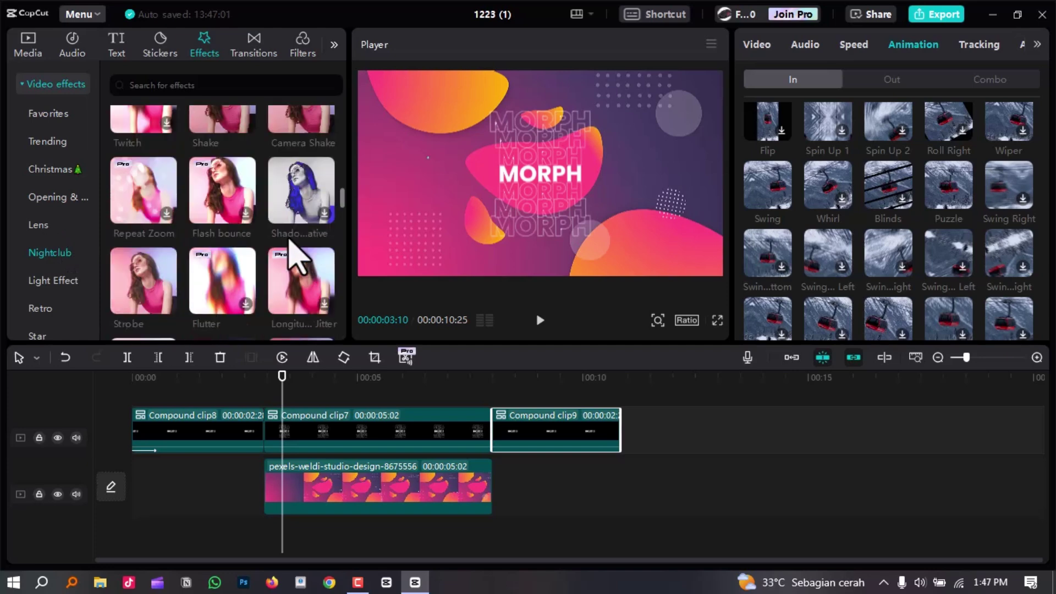
pyautogui.scroll(3, 291, 253)
pyautogui.scroll(2, 308, 238)
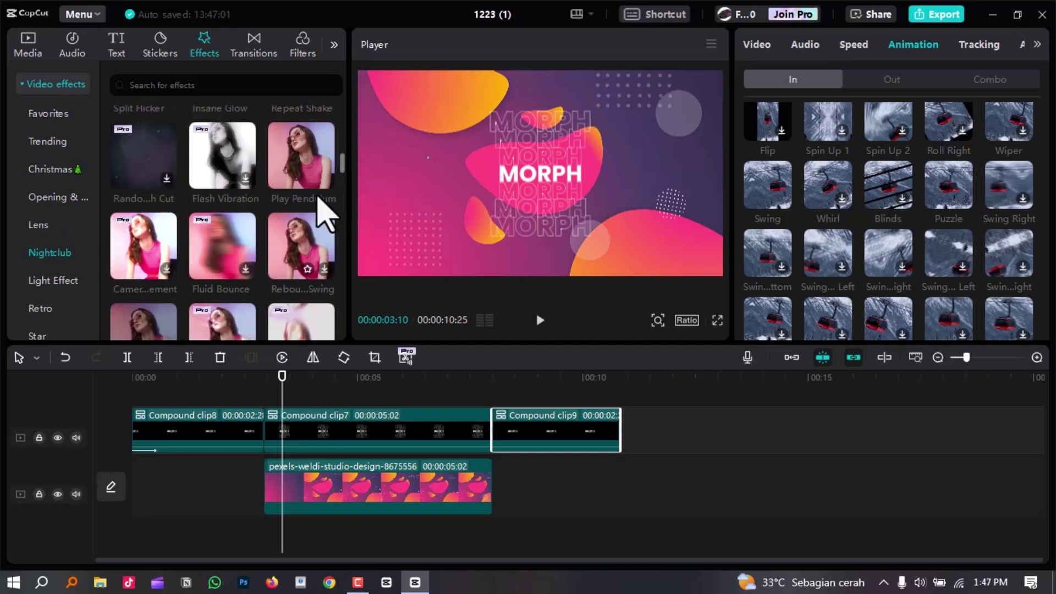
pyautogui.moveTo(432, 390); pyautogui.dragTo(408, 415)
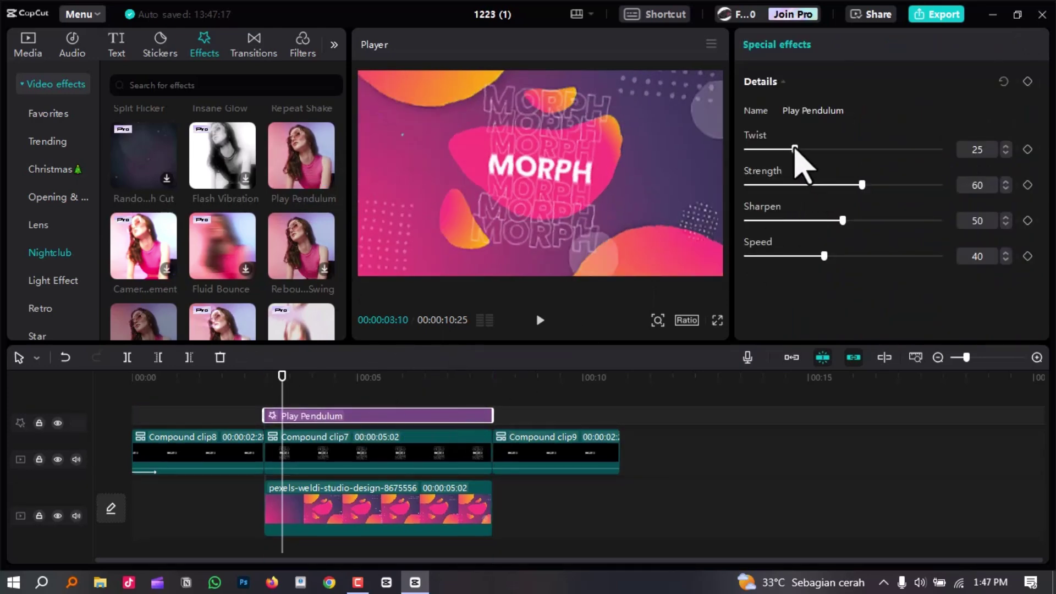
# - Set the Play Pendulum effect's Twist to 9, checking the adjustment in full-screen preview
pyautogui.moveTo(783, 149); pyautogui.dragTo(762, 149)
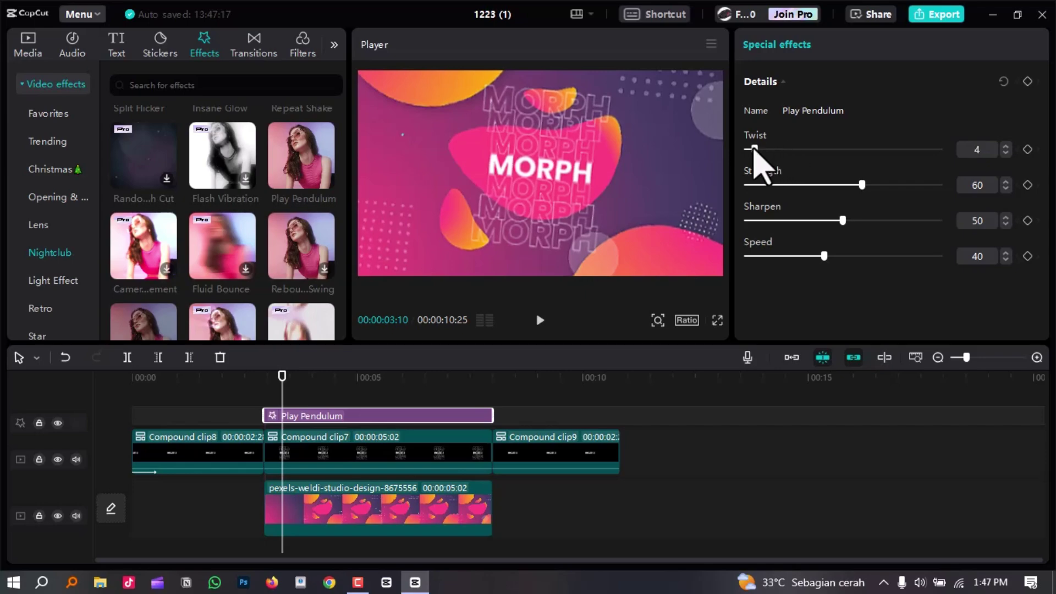
pyautogui.hotkey('ctrl', 'shift', 'f')
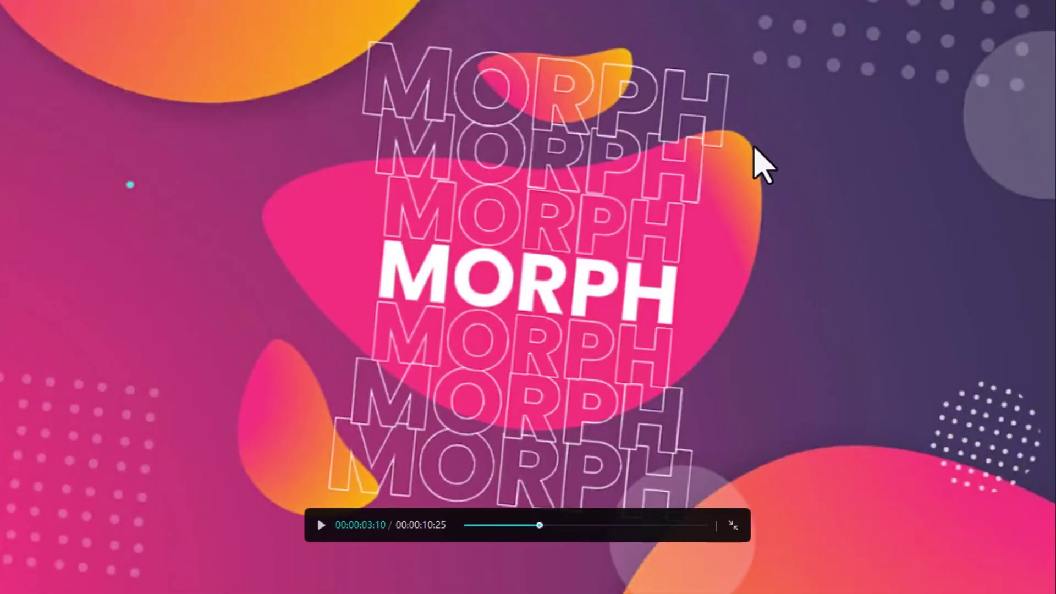
pyautogui.press('Escape')
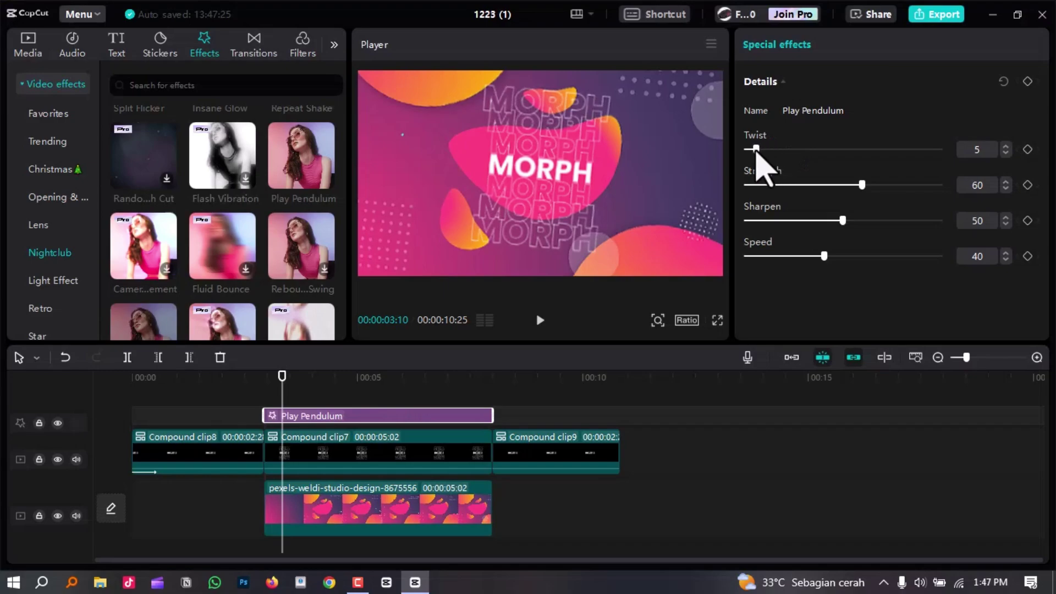
pyautogui.hotkey('ctrl', 'shift', 'f')
pyautogui.press('Escape')
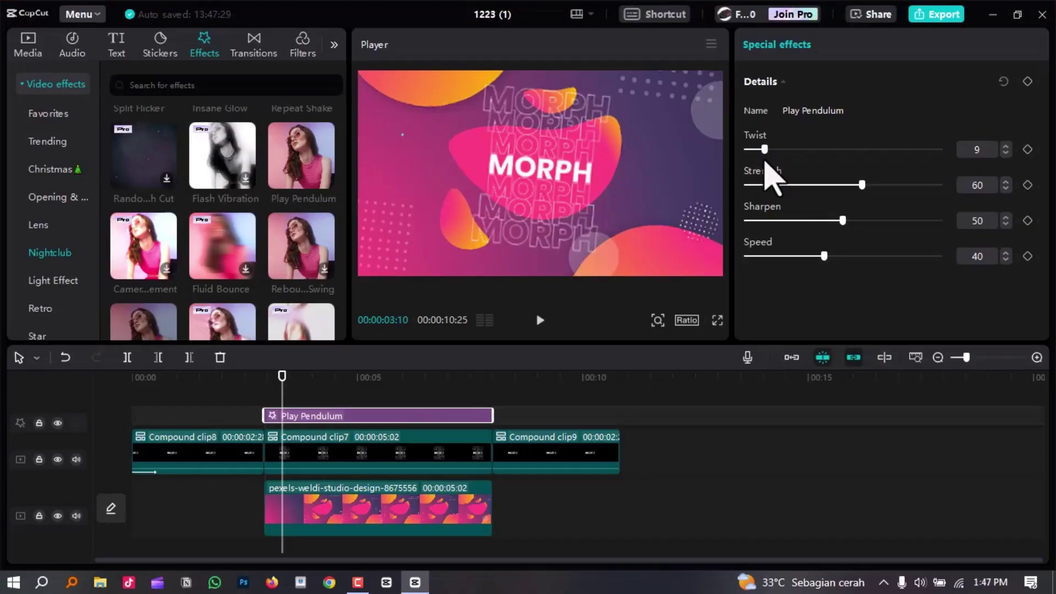
pyautogui.press('space')
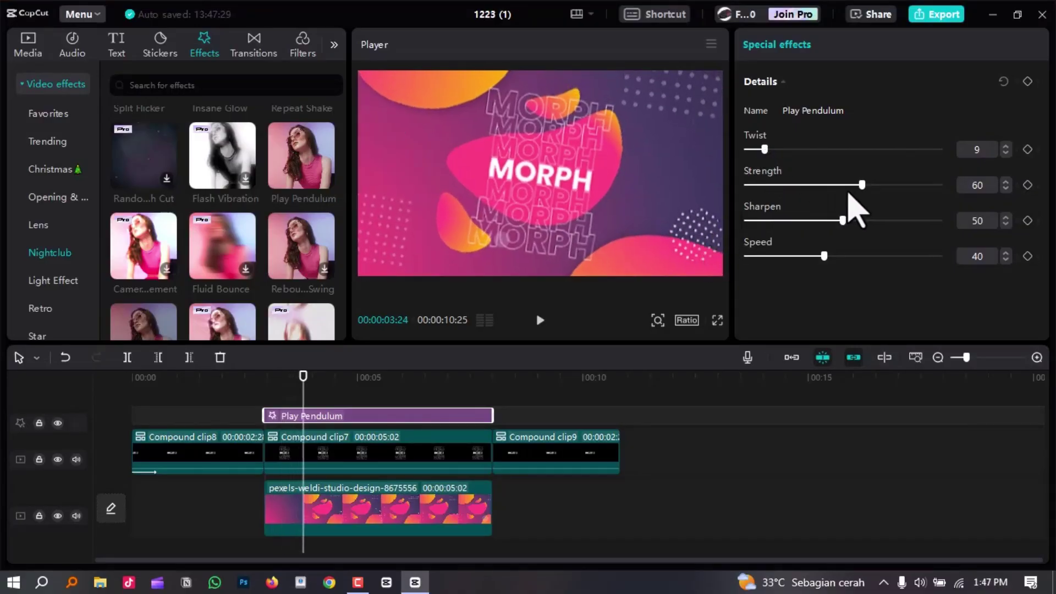
# - Set the Play Pendulum effect's Strength to 3 and check the motion in full-screen preview
pyautogui.moveTo(862, 185); pyautogui.dragTo(770, 199)
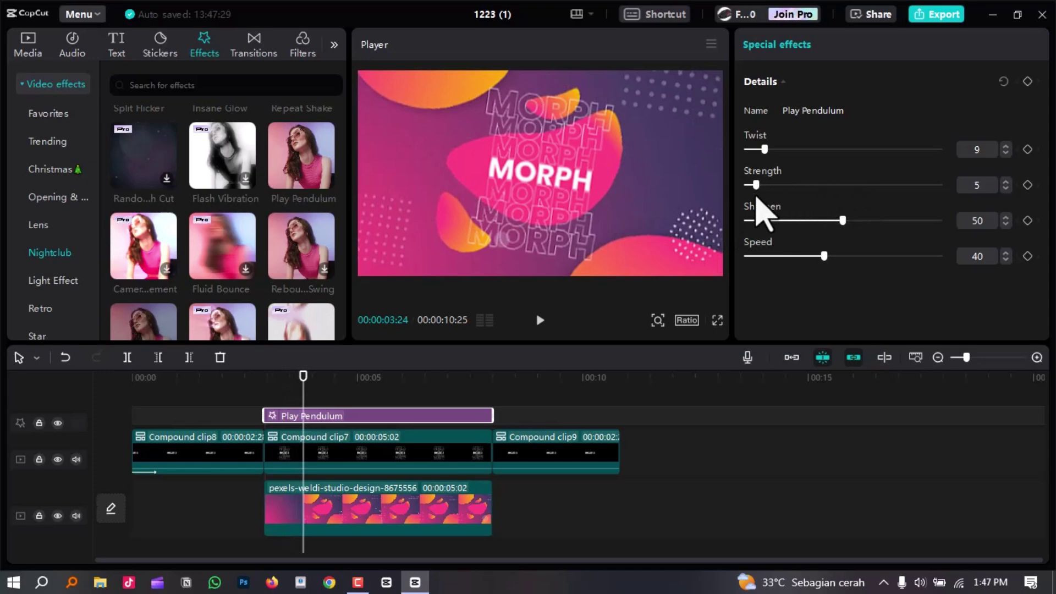
pyautogui.hotkey('ctrl', 'shift', 'f')
pyautogui.press('space')
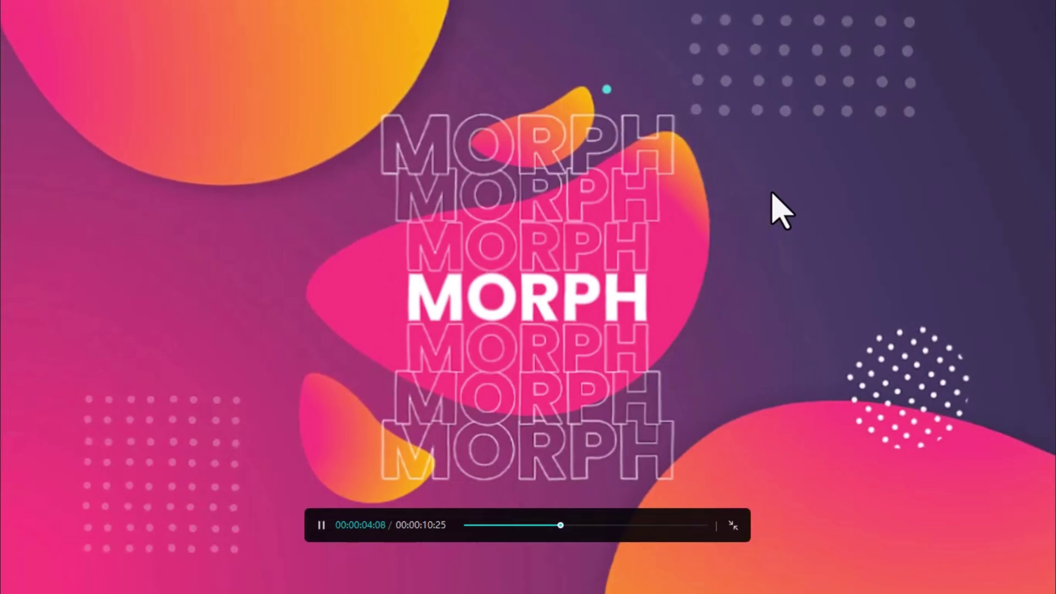
pyautogui.press('Escape')
pyautogui.press('space')
# - Set the Play Pendulum effect's Speed to 10 and Sharpen to 29
pyautogui.moveTo(824, 256); pyautogui.dragTo(766, 256)
pyautogui.moveTo(842, 223); pyautogui.dragTo(813, 226)
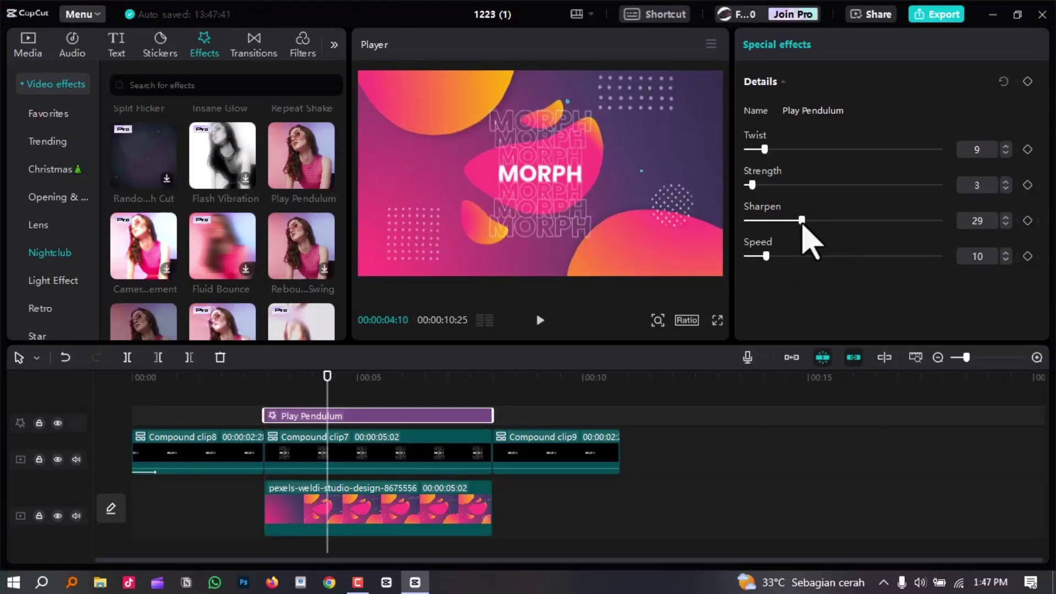
pyautogui.click(382, 390)
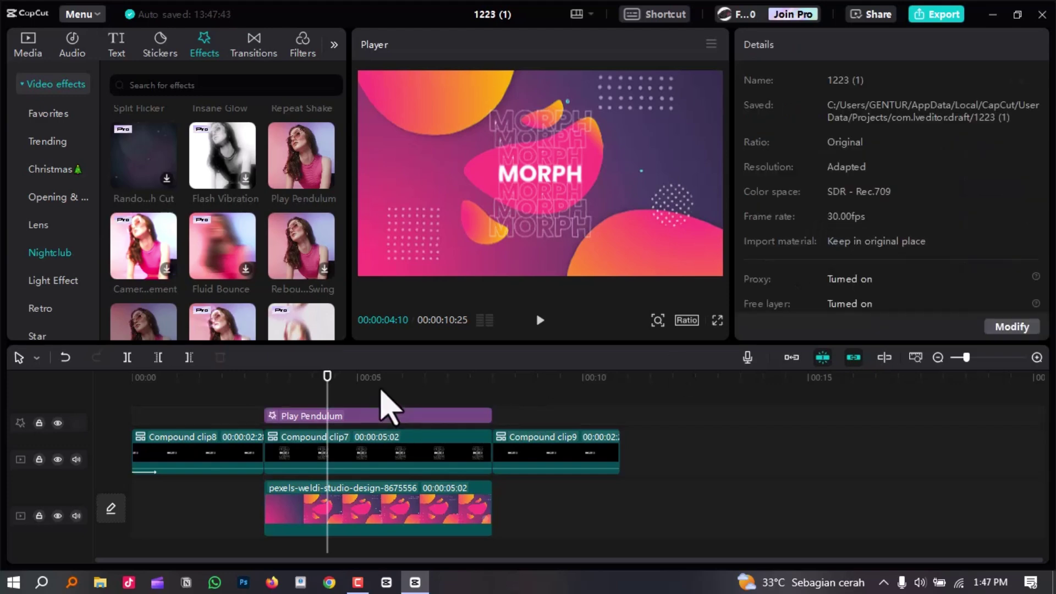
pyautogui.click(430, 416)
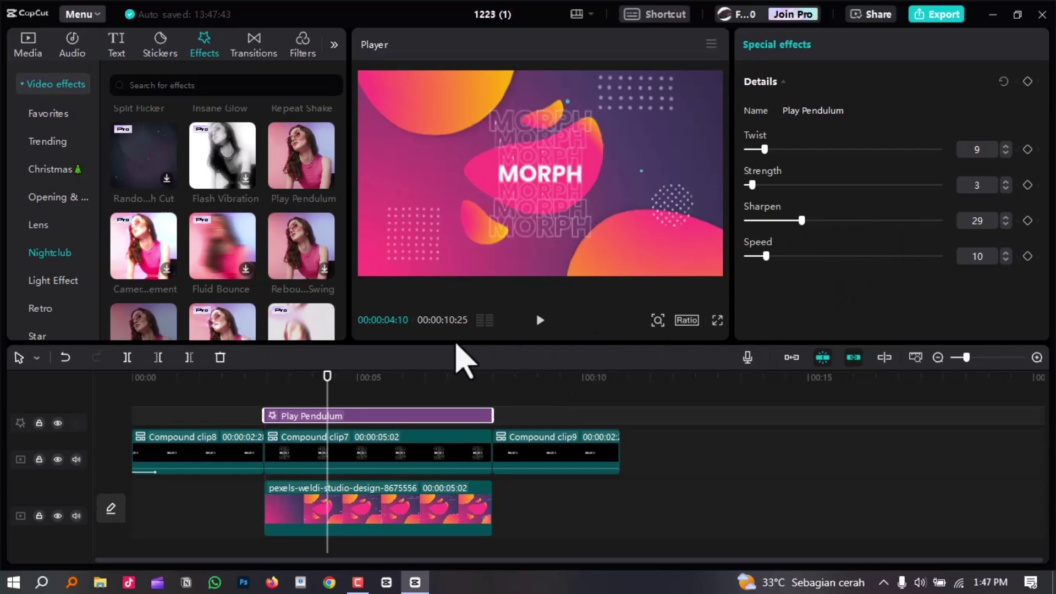
# - Play the middle compound clip from its start in full-screen preview to check the pendulum motion
pyautogui.moveTo(306, 376); pyautogui.dragTo(261, 407)
pyautogui.press('space')
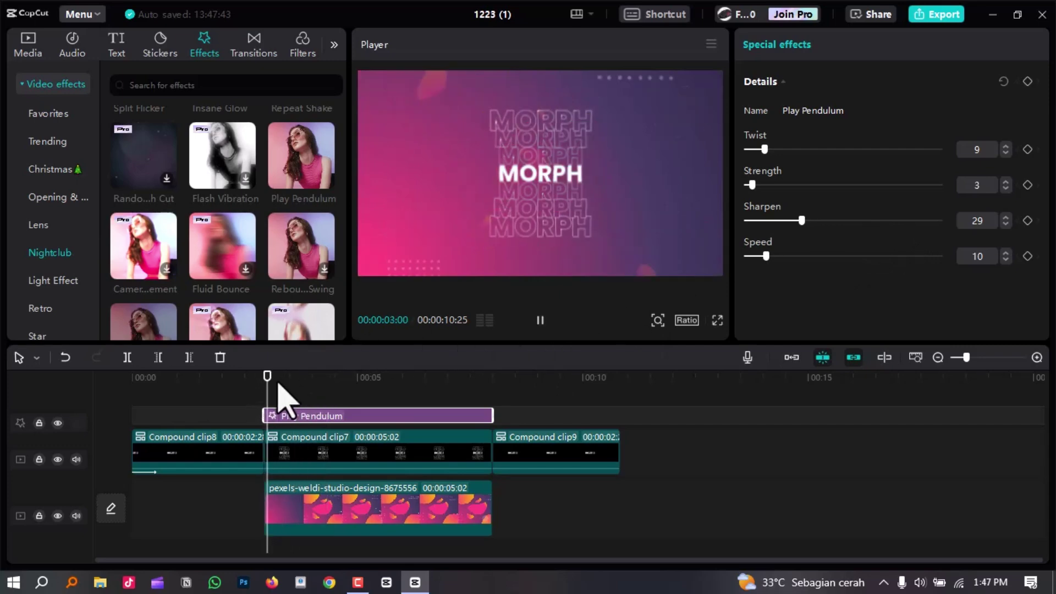
pyautogui.press('space')
pyautogui.hotkey('ctrl', 'shift', 'f')
pyautogui.press('space')
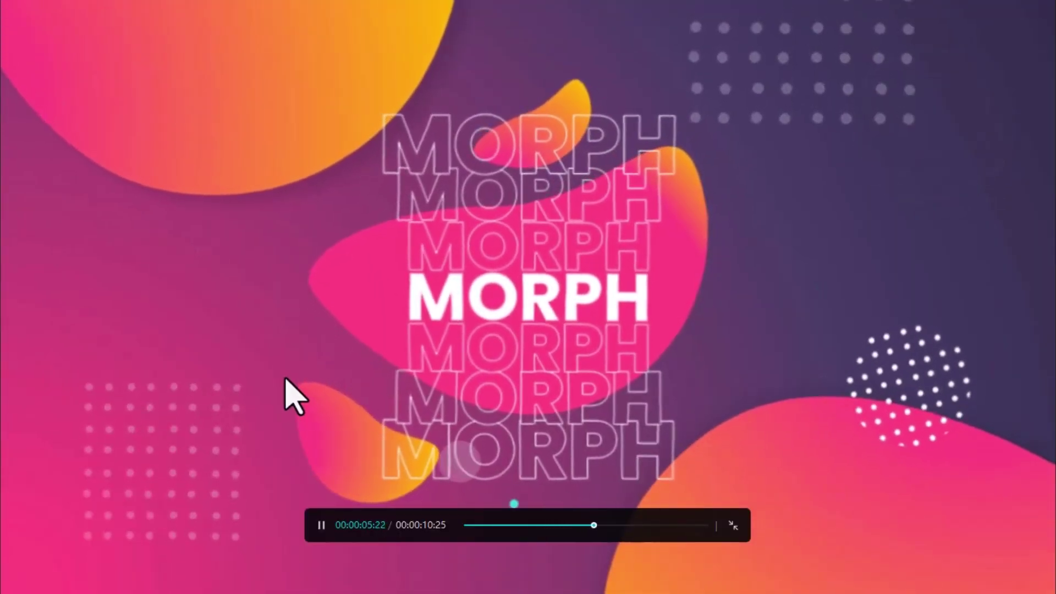
pyautogui.press('Escape')
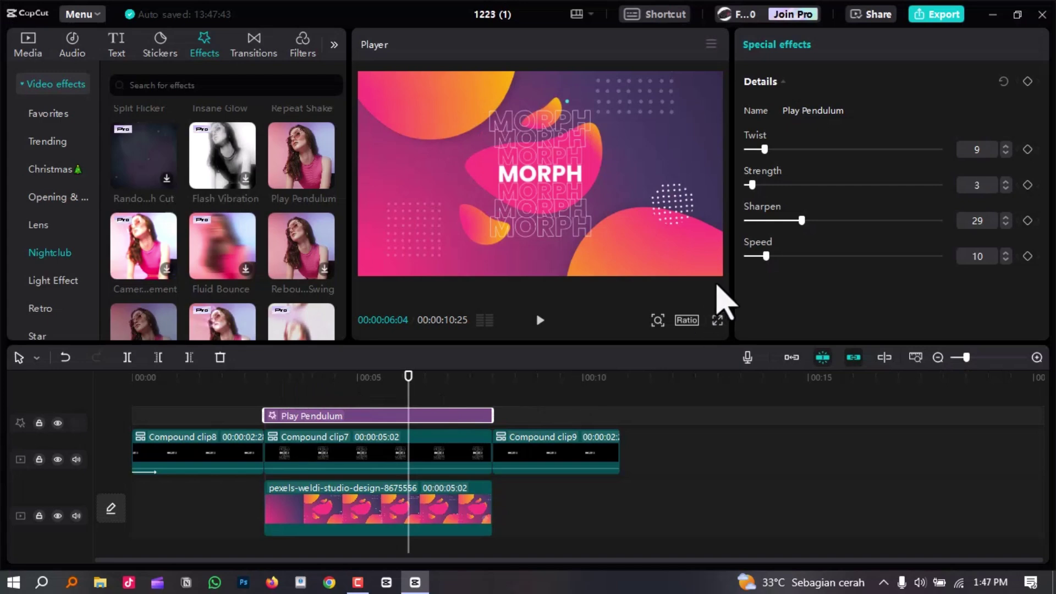
# - Set the Play Pendulum effect's Speed to 2 and check the motion in full-screen preview
pyautogui.click(325, 376)
pyautogui.hotkey('ctrl', 'shift', 'f')
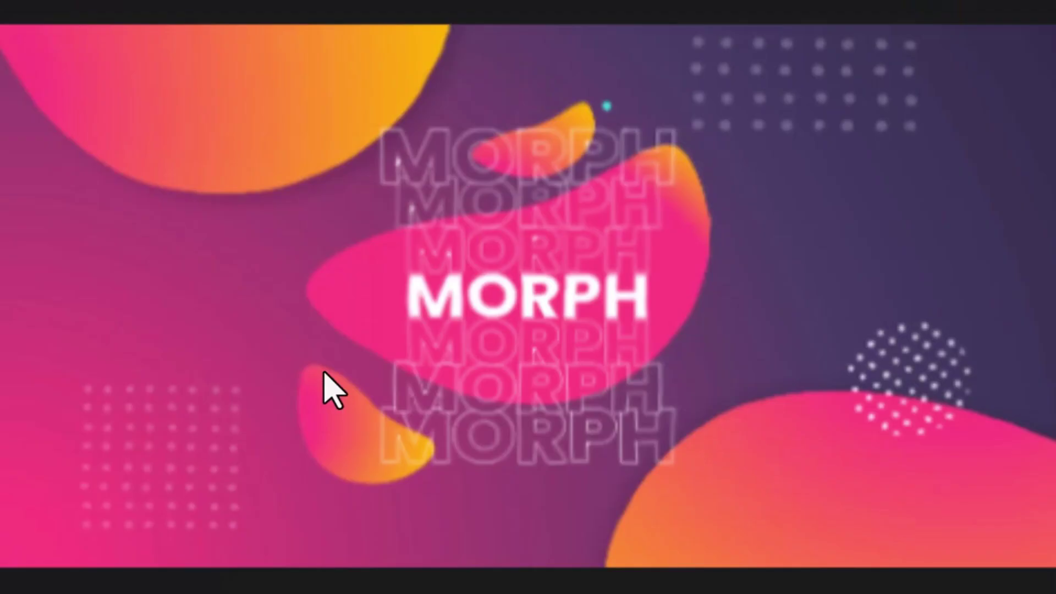
pyautogui.press('space')
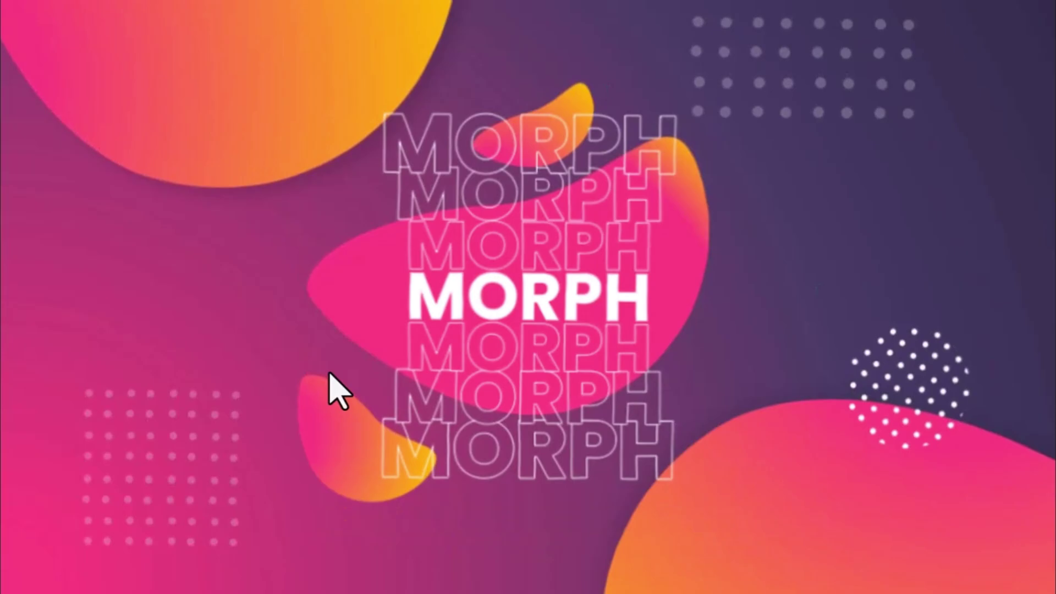
pyautogui.press('Escape')
pyautogui.press('space')
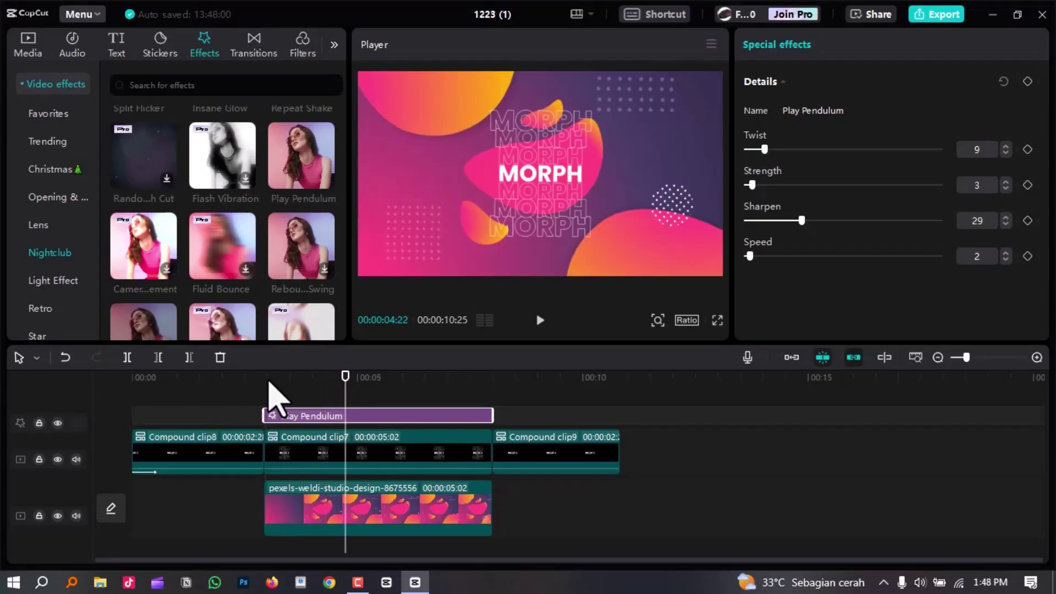
# - Add the Split transition Vertical Slices at both cuts, before and after the middle compound clip
pyautogui.click(265, 380)
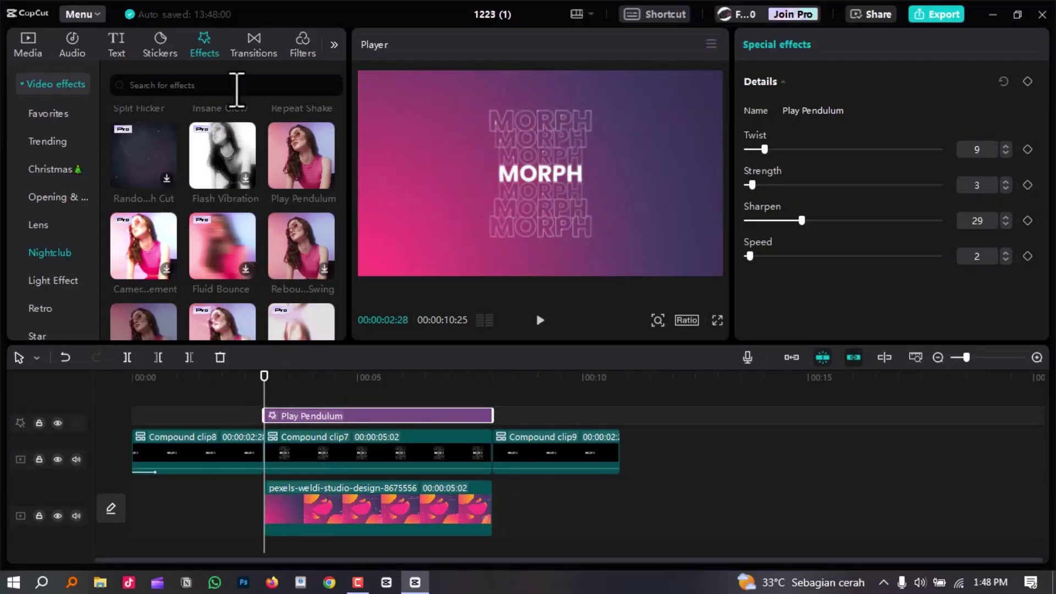
pyautogui.click(252, 55)
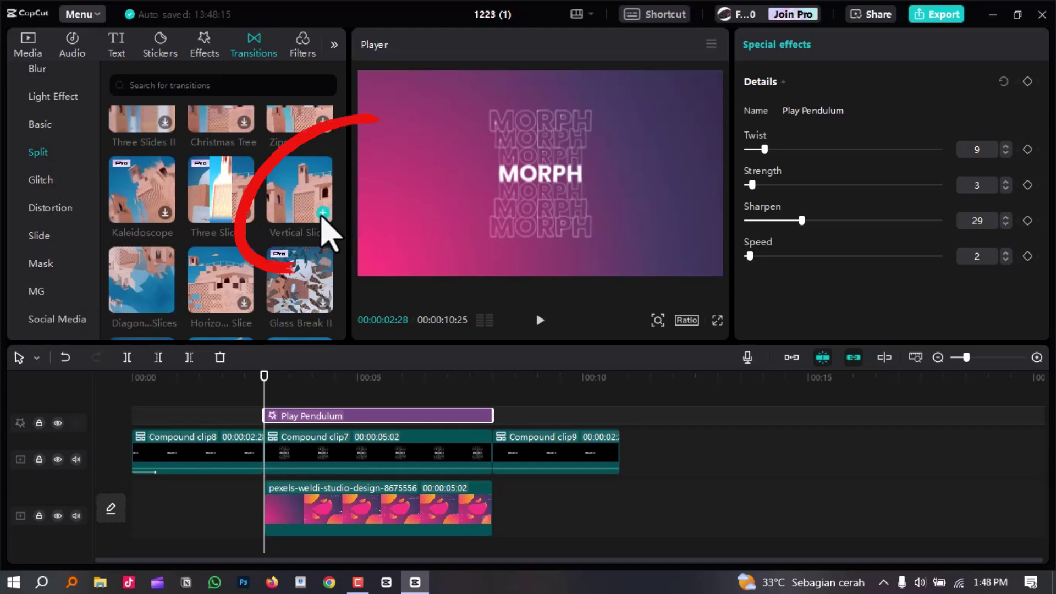
pyautogui.click(323, 213)
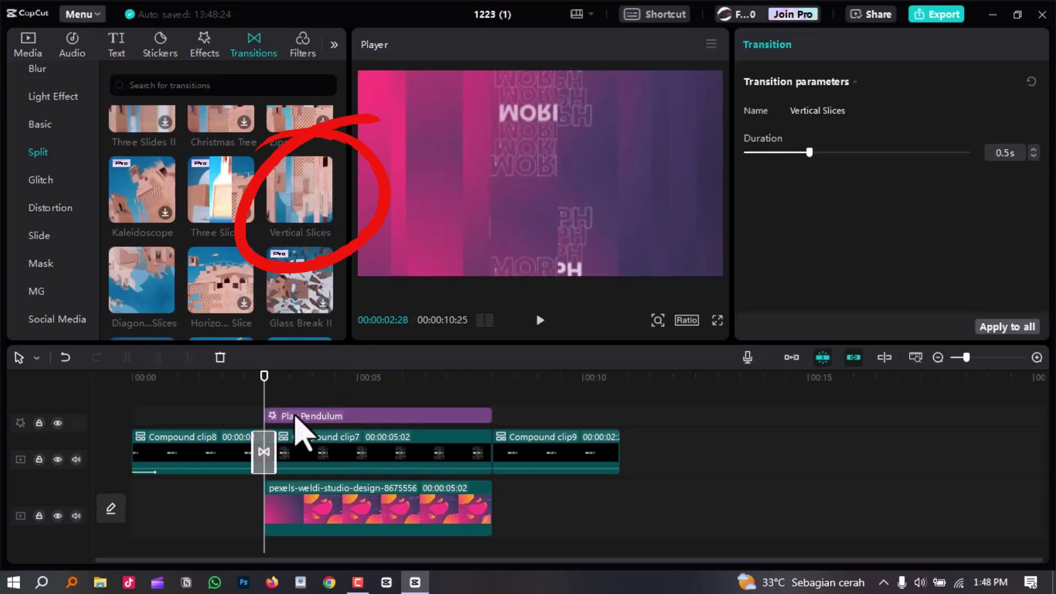
pyautogui.click(492, 383)
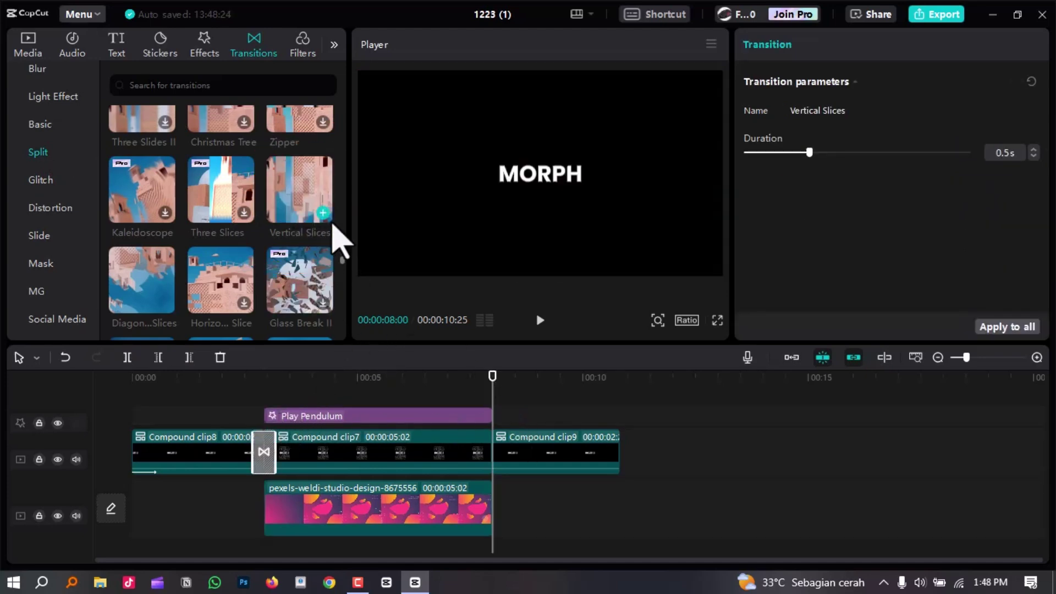
pyautogui.click(323, 214)
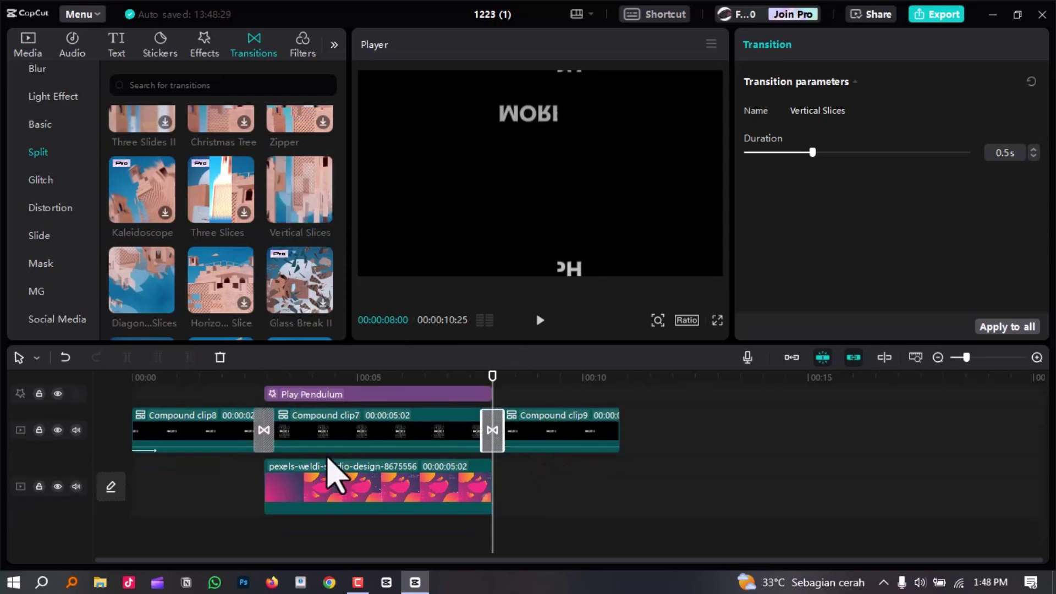
# - Play both Vertical Slices transitions in full-screen preview
pyautogui.click(227, 377)
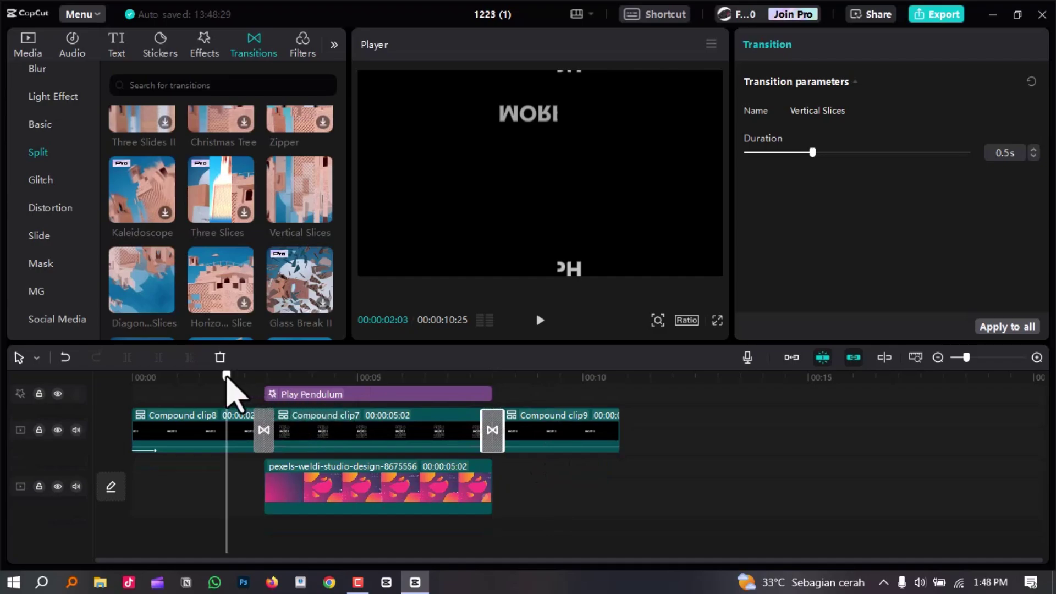
pyautogui.hotkey('ctrl', 'shift', 'f')
pyautogui.press('space')
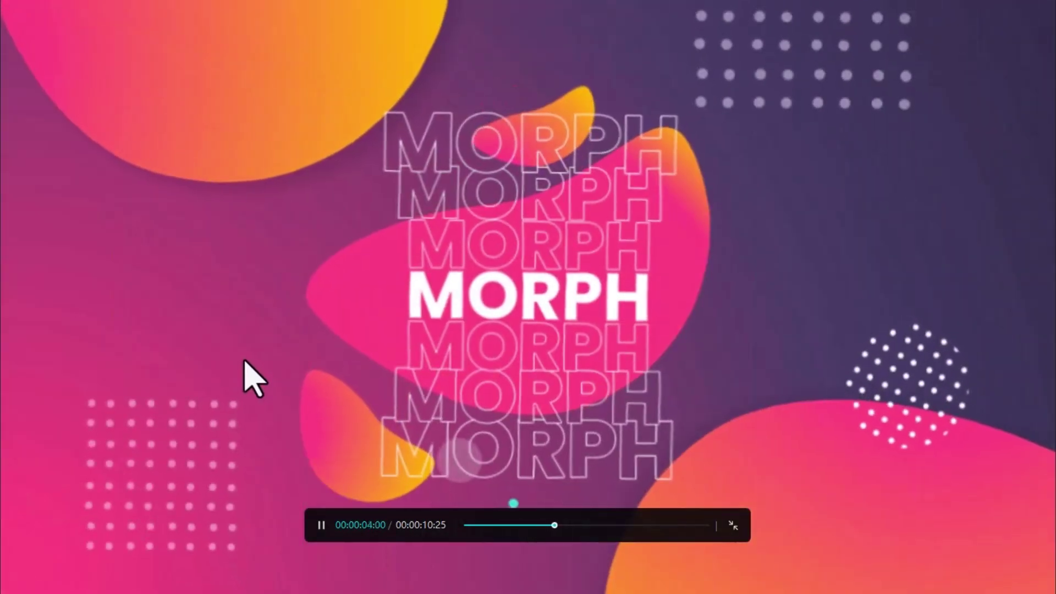
pyautogui.press('Escape')
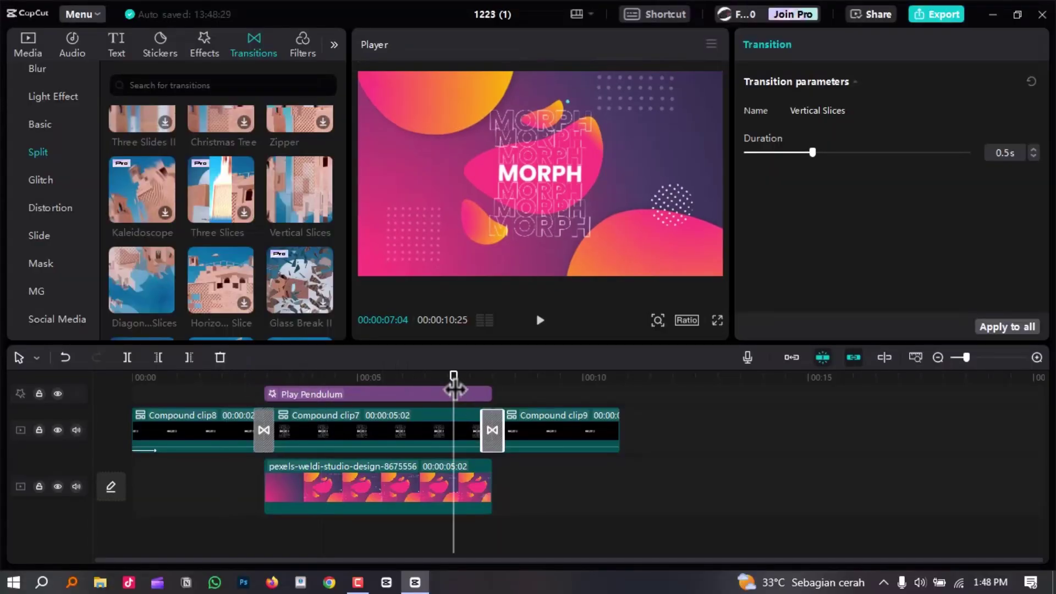
pyautogui.hotkey('ctrl', 'shift', 'f')
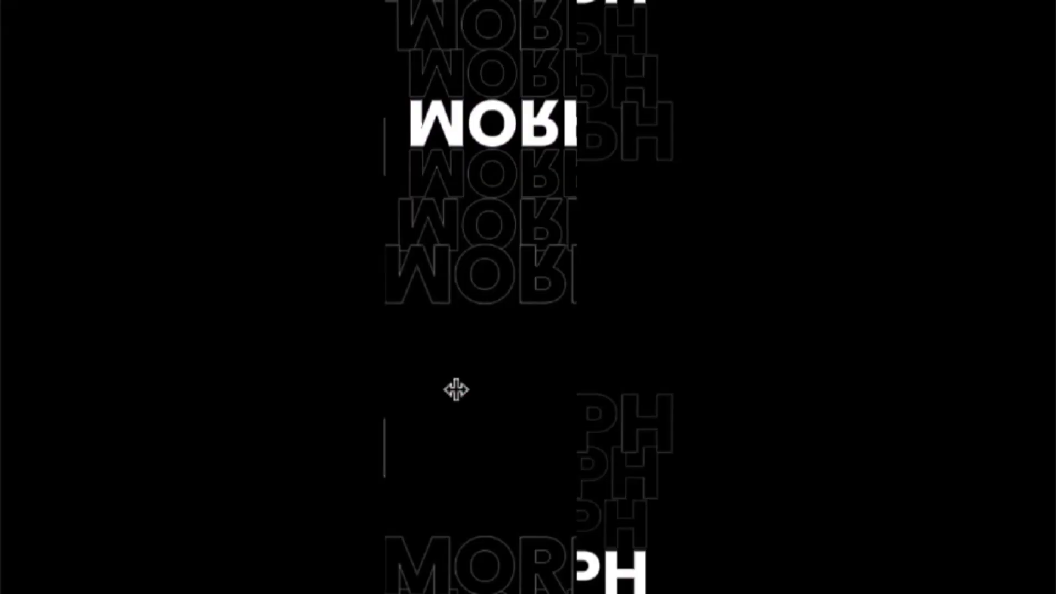
pyautogui.press('Escape')
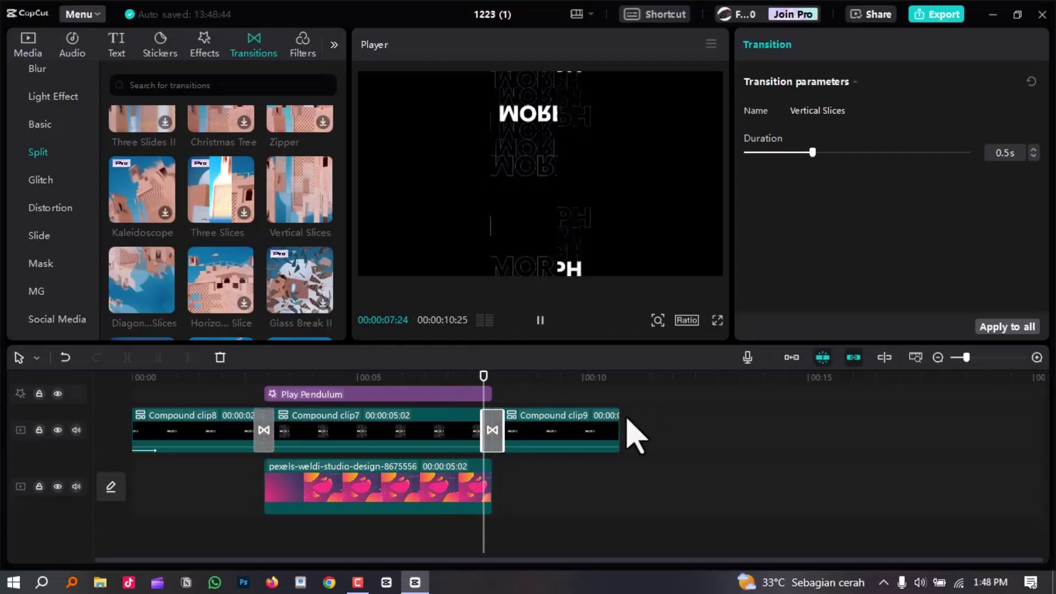
# - Trim the end of the last compound clip so that it finishes at about 00:00:09:29
pyautogui.moveTo(618, 434); pyautogui.dragTo(579, 437)
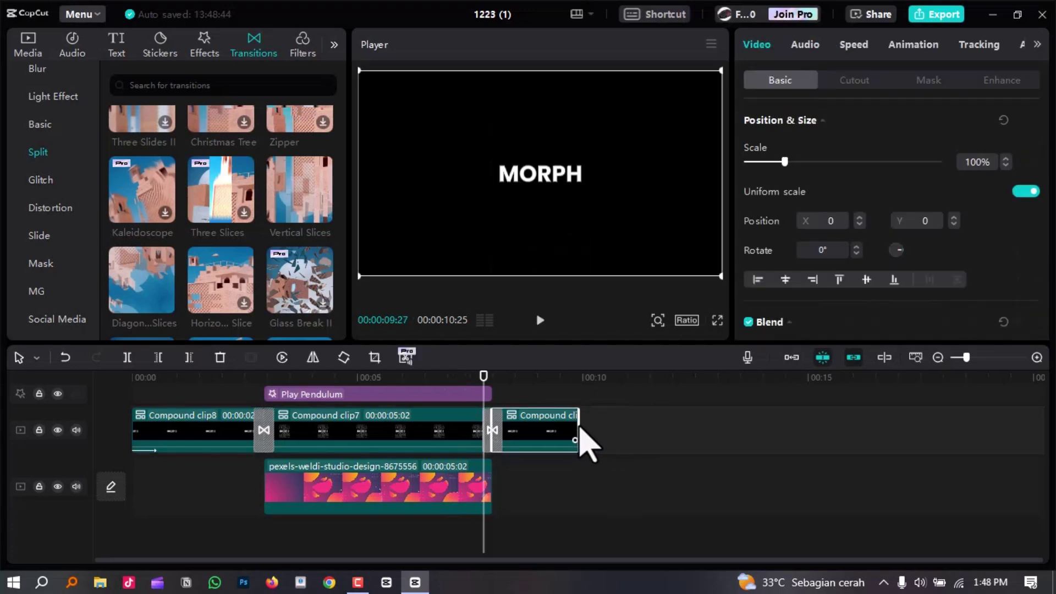
pyautogui.click(659, 437)
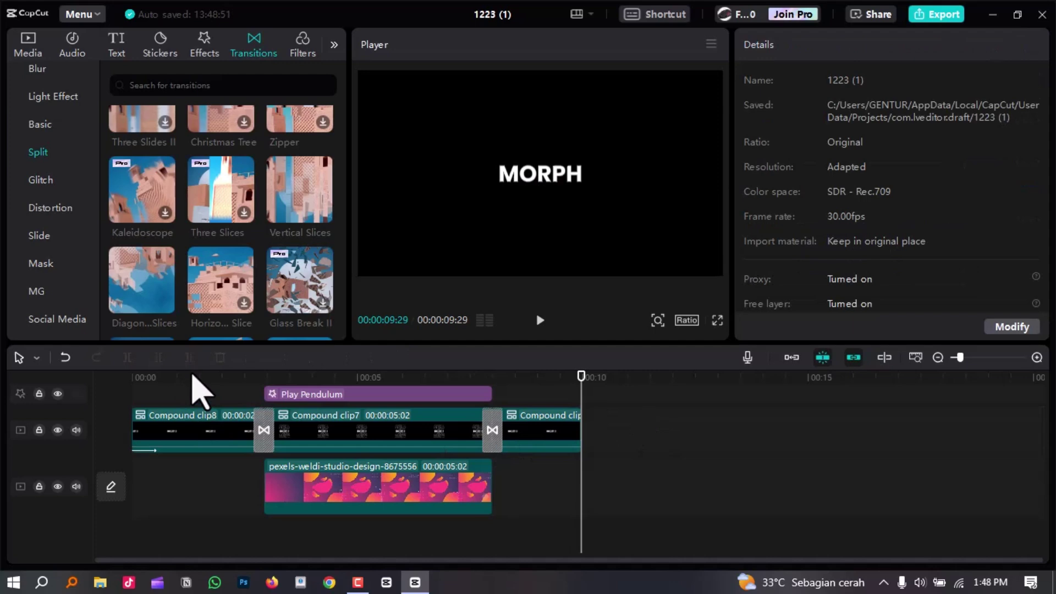
# - Search the sound effects for WHOOSH and add swish_whoosh (large)(794558) at the start of the timeline
pyautogui.click(135, 377)
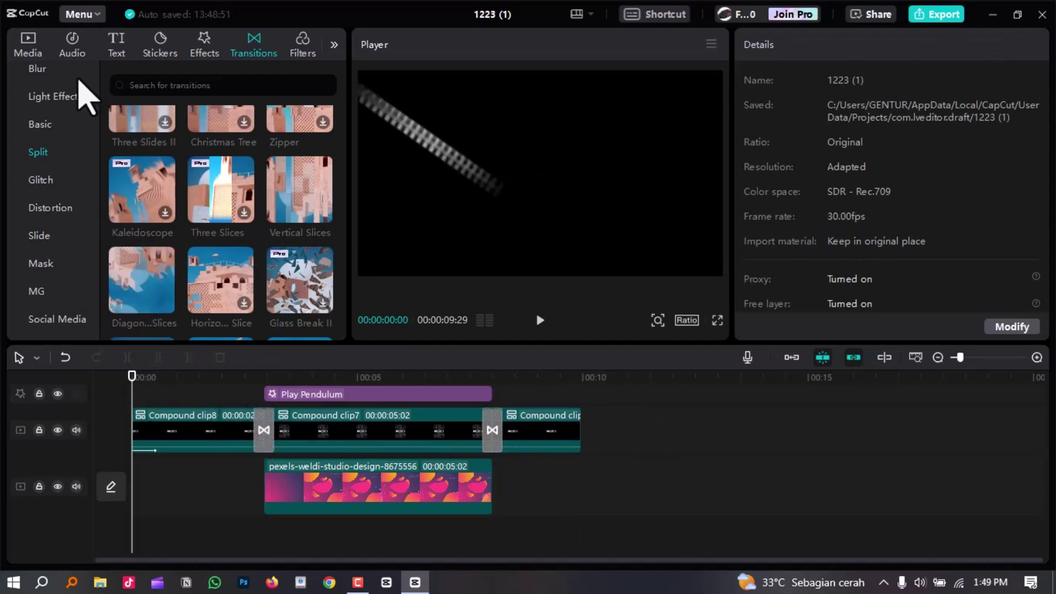
pyautogui.click(73, 45)
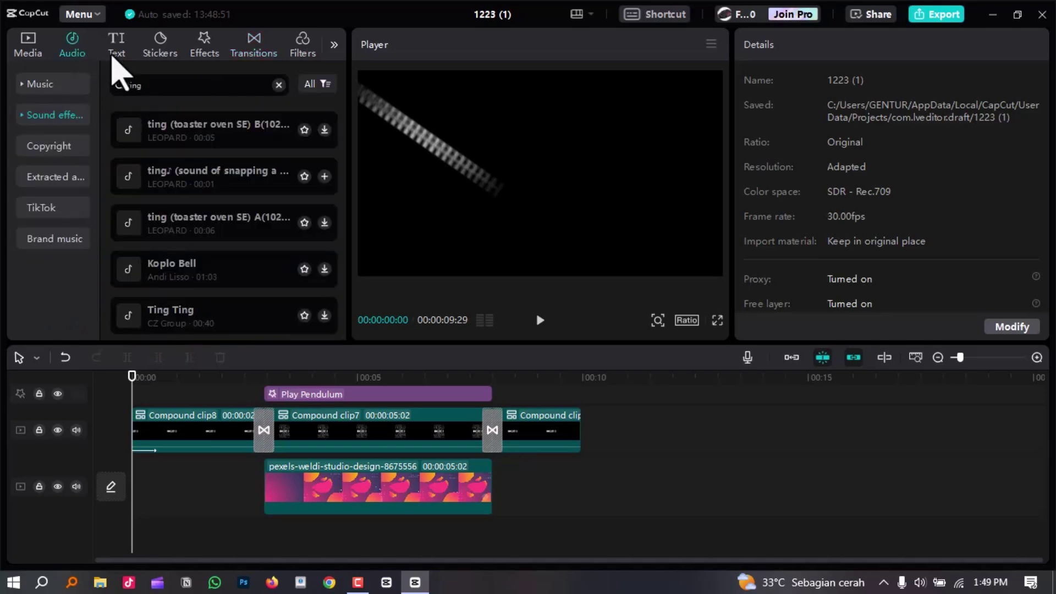
pyautogui.click(279, 85)
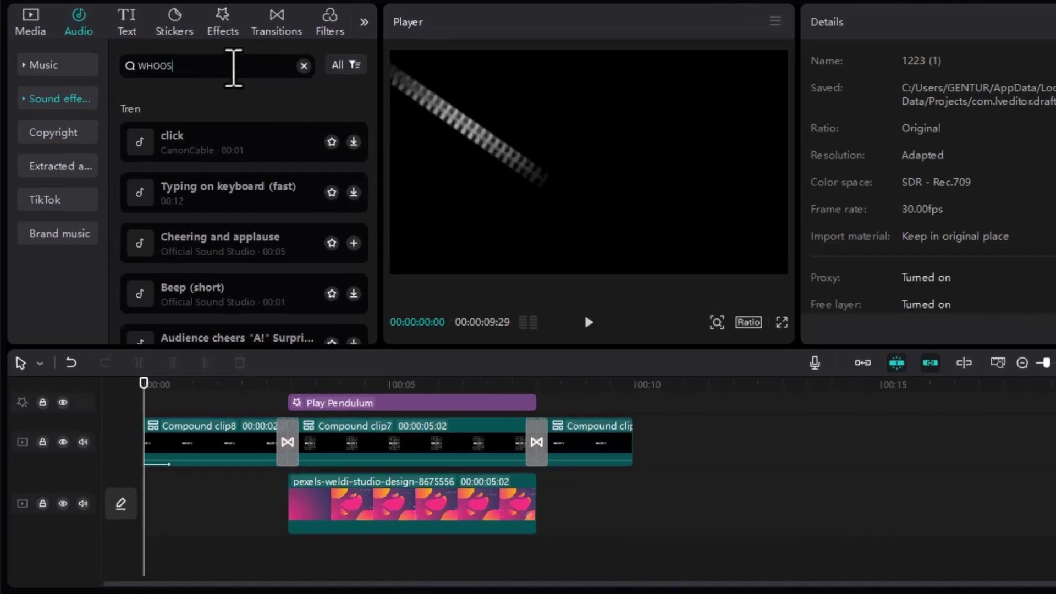
pyautogui.press('Return')
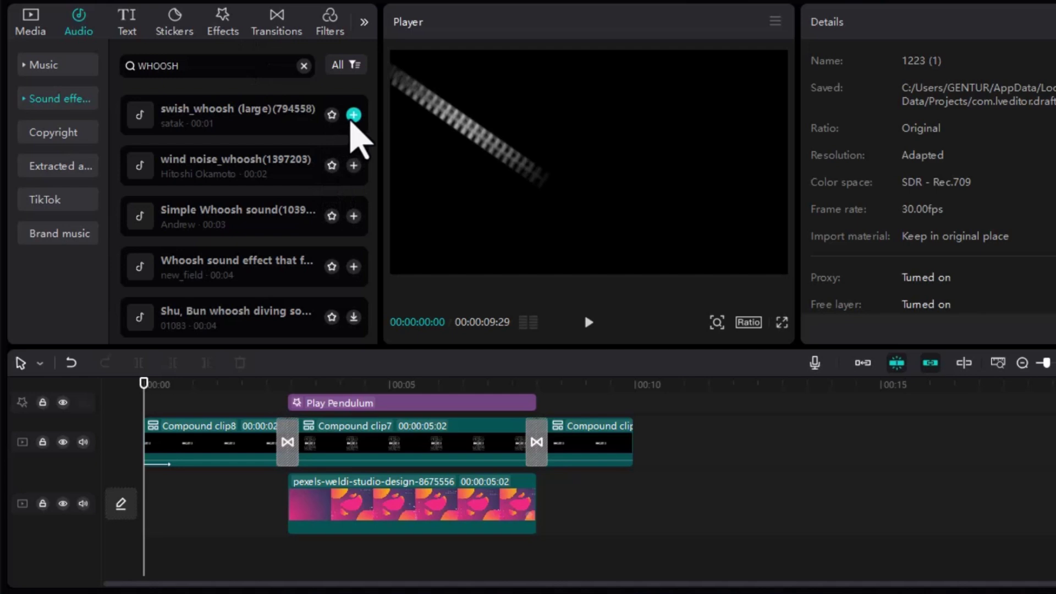
pyautogui.click(354, 115)
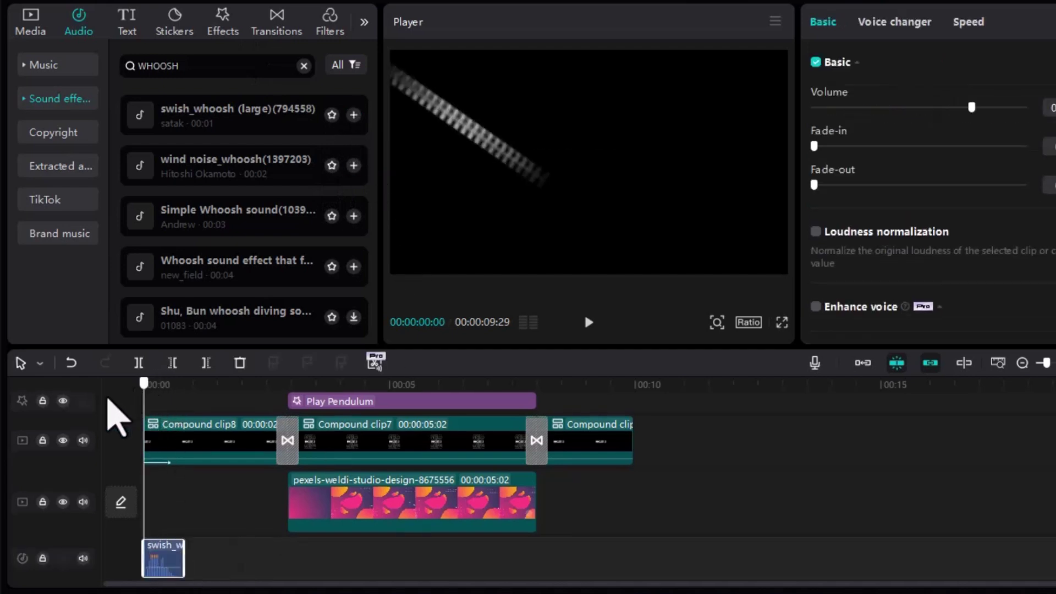
# - Play the opening from the beginning in full-screen preview to check the whoosh sound against the title animation
pyautogui.press('space')
pyautogui.press('space')
pyautogui.moveTo(187, 385); pyautogui.dragTo(52, 390)
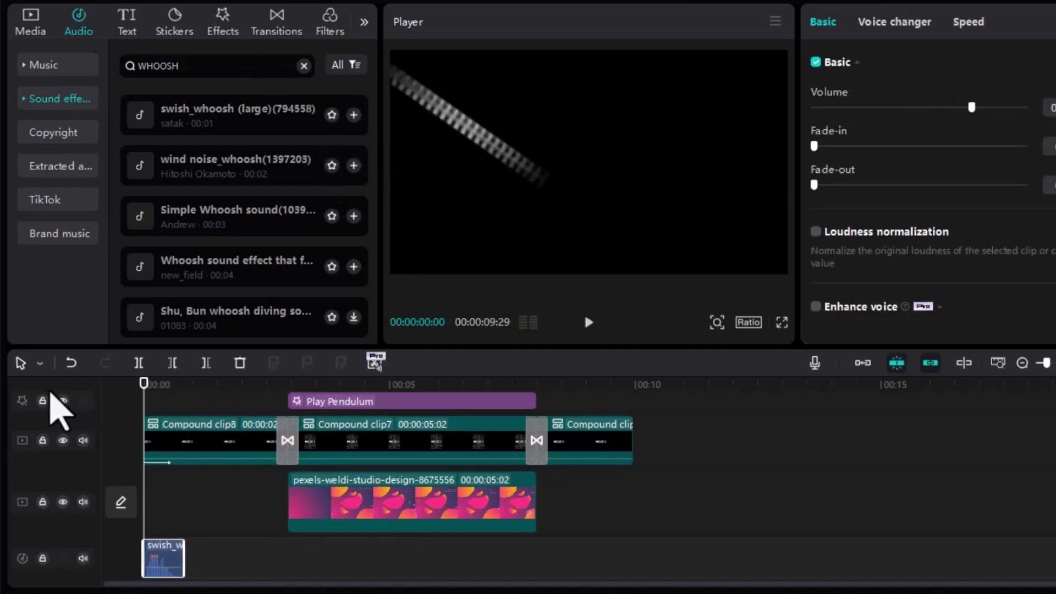
pyautogui.hotkey('ctrl', 'f')
# - Search the sound effects for TING and add ting♪ (sound of snapping a ...) at 00:00:02:21, just before the first transition
pyautogui.press('space')
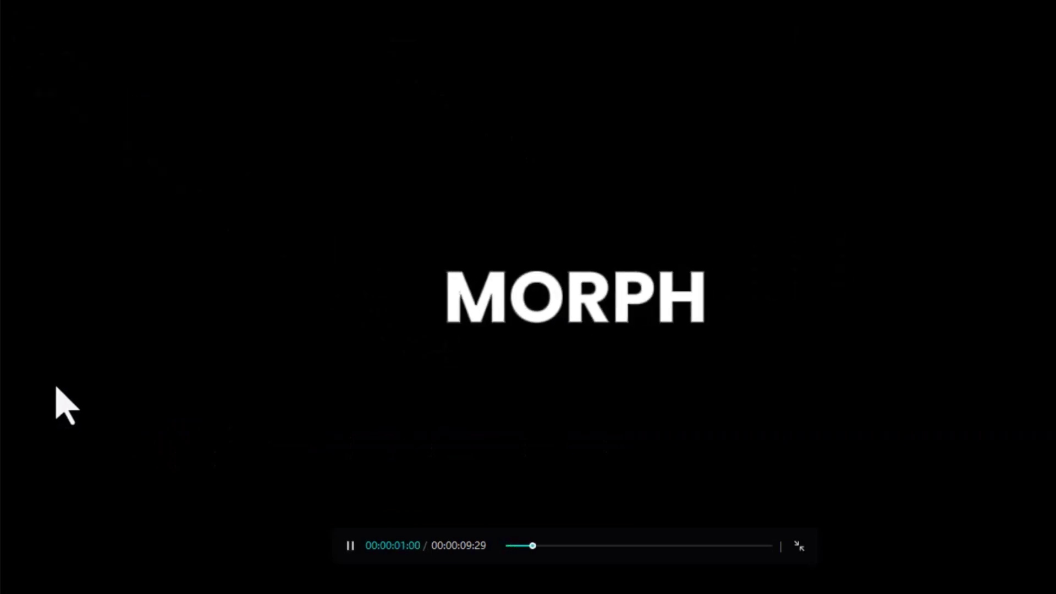
pyautogui.press('Escape')
pyautogui.press('space')
pyautogui.click(275, 385)
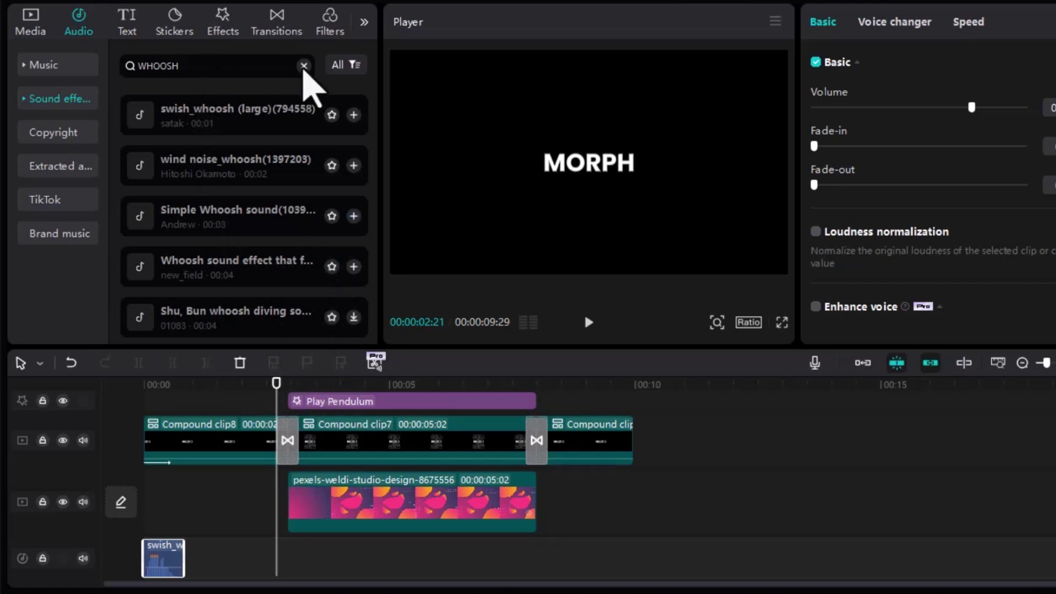
pyautogui.click(303, 66)
pyautogui.write('TING')
pyautogui.press('Return')
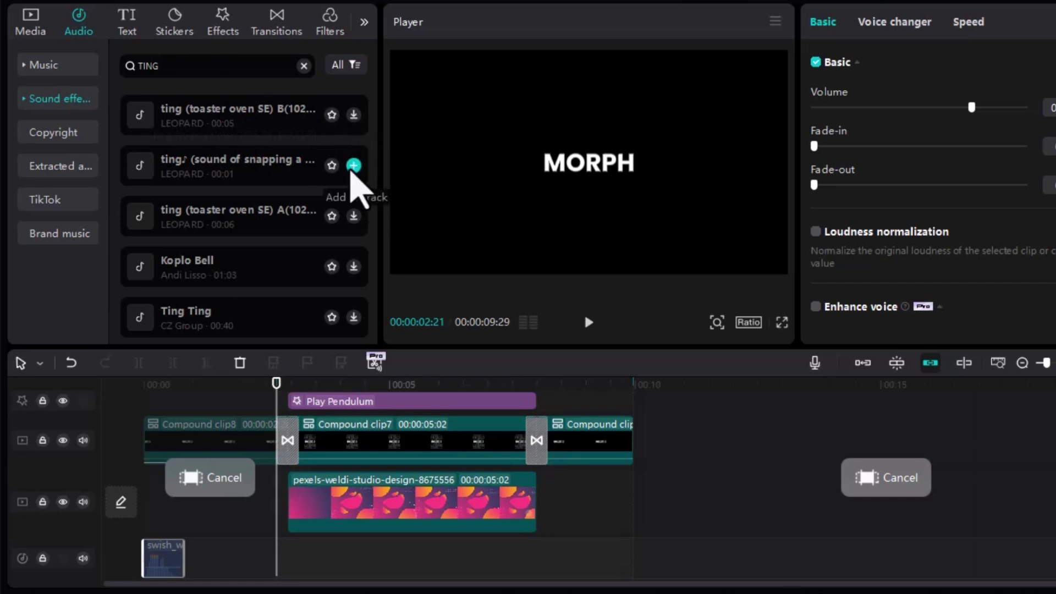
pyautogui.click(354, 165)
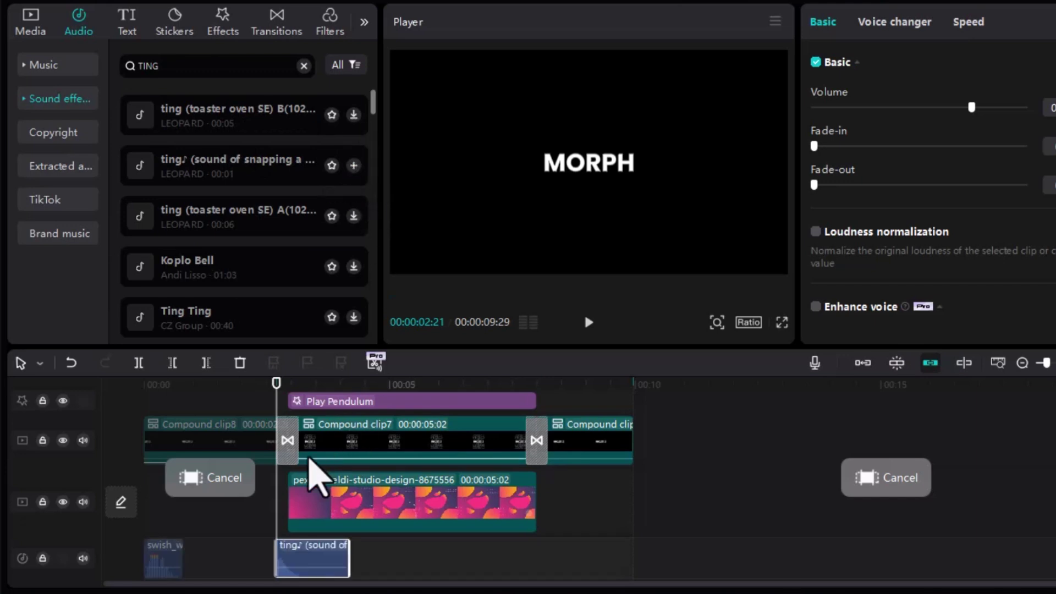
# - Play the ting sound over the first transition, and move it to the very end of the last compound clip
pyautogui.click(263, 384)
pyautogui.press('space')
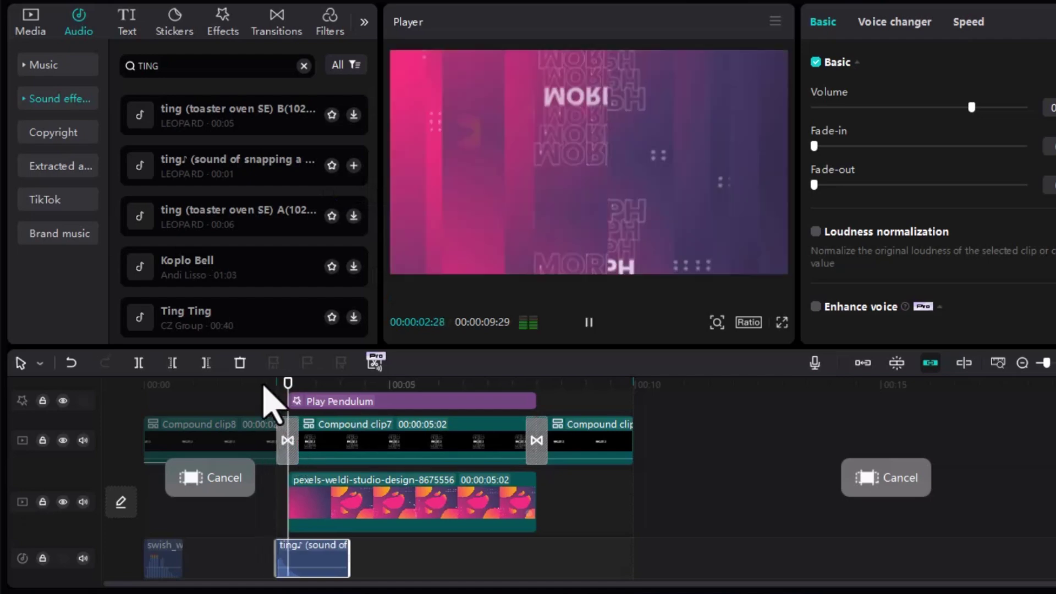
pyautogui.press('space')
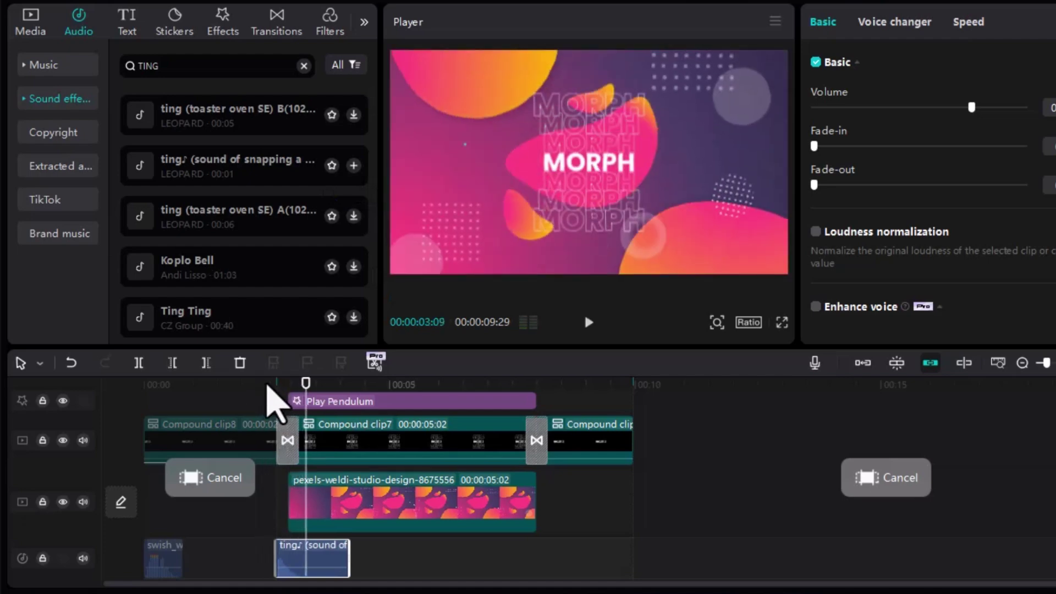
pyautogui.moveTo(330, 561); pyautogui.dragTo(691, 553)
# - Search the sound effects for SLIDE and add Natural sound system 6 swipe sound at 00:00:02:20, just before the first transition
pyautogui.click(276, 385)
pyautogui.doubleClick(118, 66)
pyautogui.write('NATURAL')
pyautogui.click(304, 66)
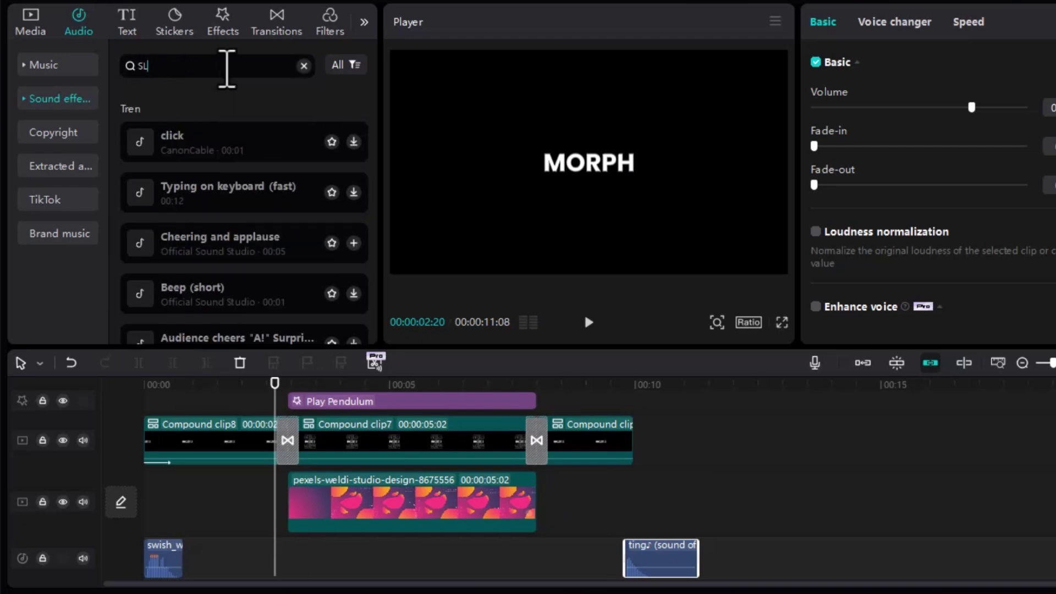
pyautogui.press('Return')
pyautogui.scroll(-5, 308, 182)
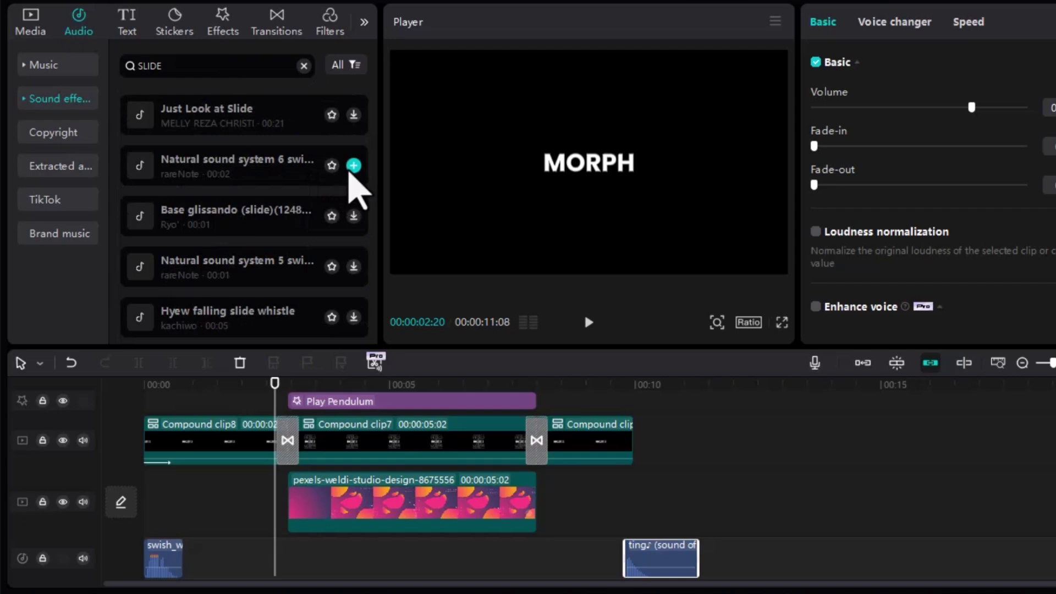
pyautogui.click(353, 165)
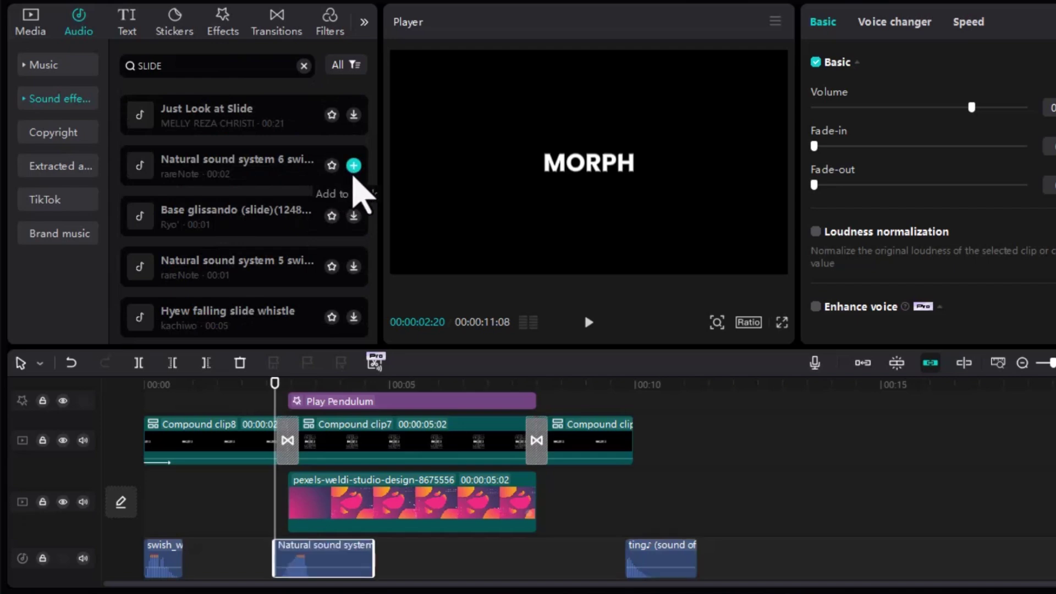
# - Play the first transition in full-screen preview to check the timing of the swipe sound
pyautogui.scroll(2, 320, 564)
pyautogui.scroll(3, 324, 575)
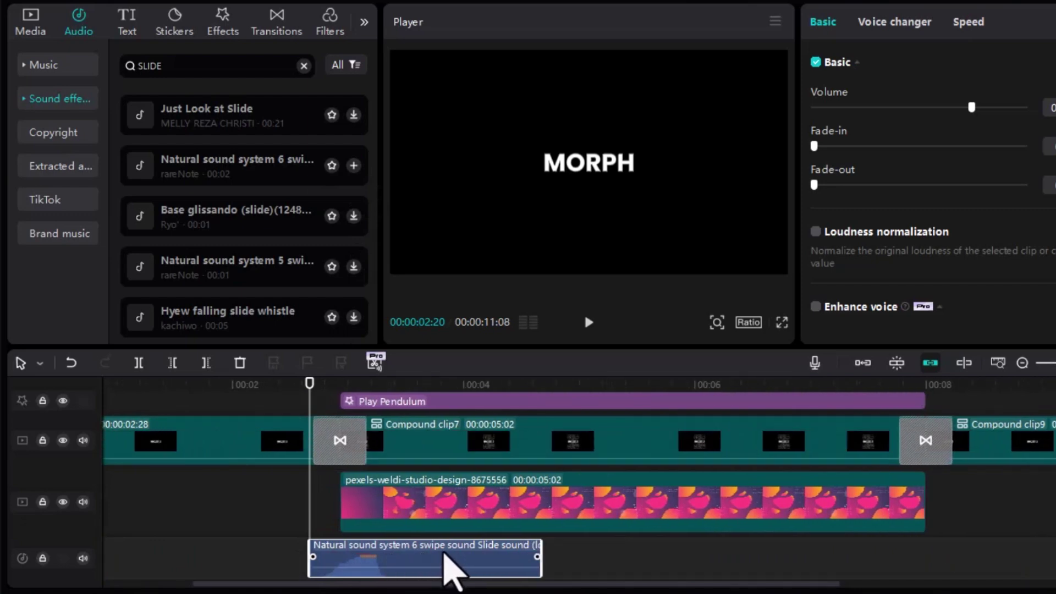
pyautogui.scroll(-1, 286, 423)
pyautogui.scroll(-1, 284, 421)
pyautogui.click(271, 400)
pyautogui.hotkey('ctrl', 'shift', 'f')
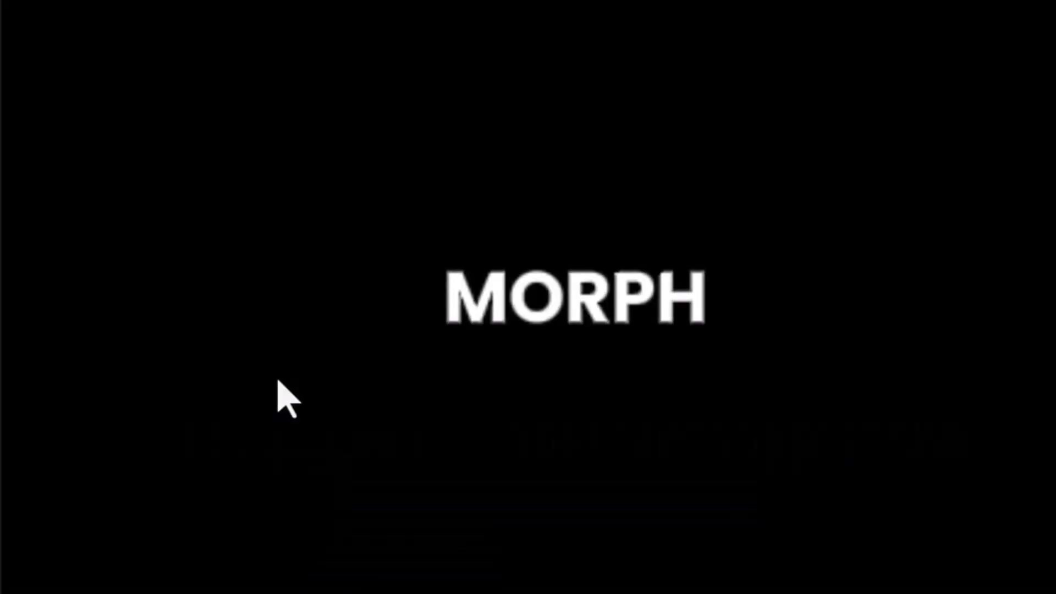
pyautogui.press('space')
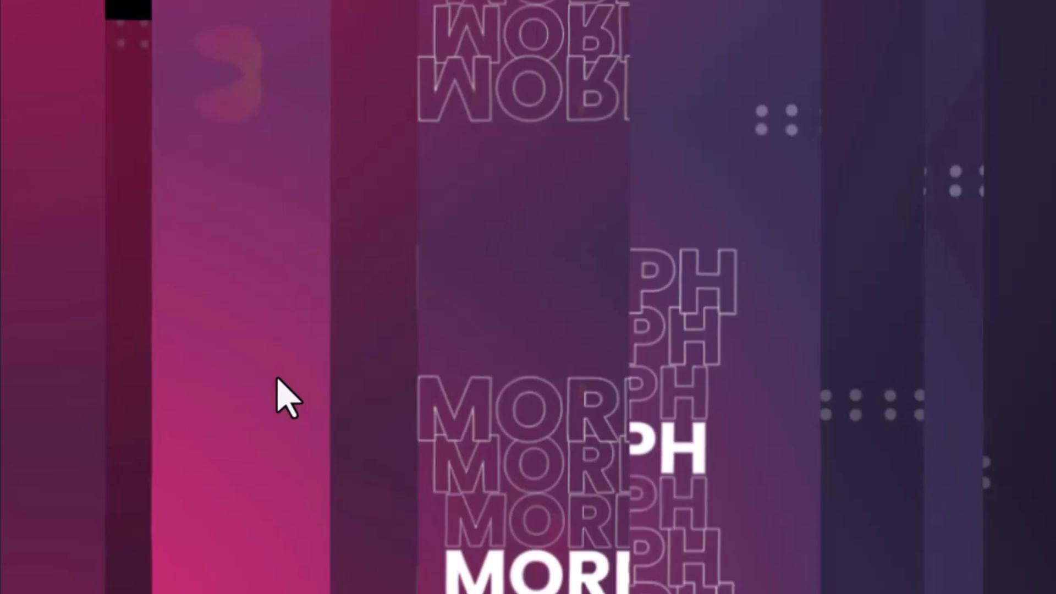
pyautogui.press('Escape')
pyautogui.moveTo(278, 382); pyautogui.dragTo(304, 384)
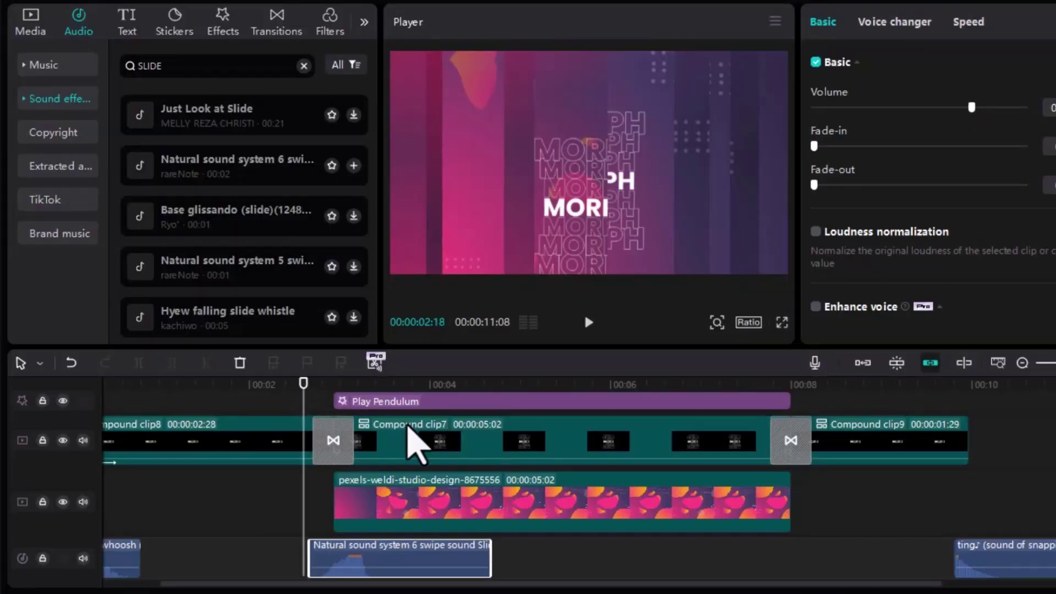
# - Duplicate the swipe sound and place the copy on the same audio track under the second transition
pyautogui.scroll(-3, 455, 465)
pyautogui.scroll(-1, 418, 495)
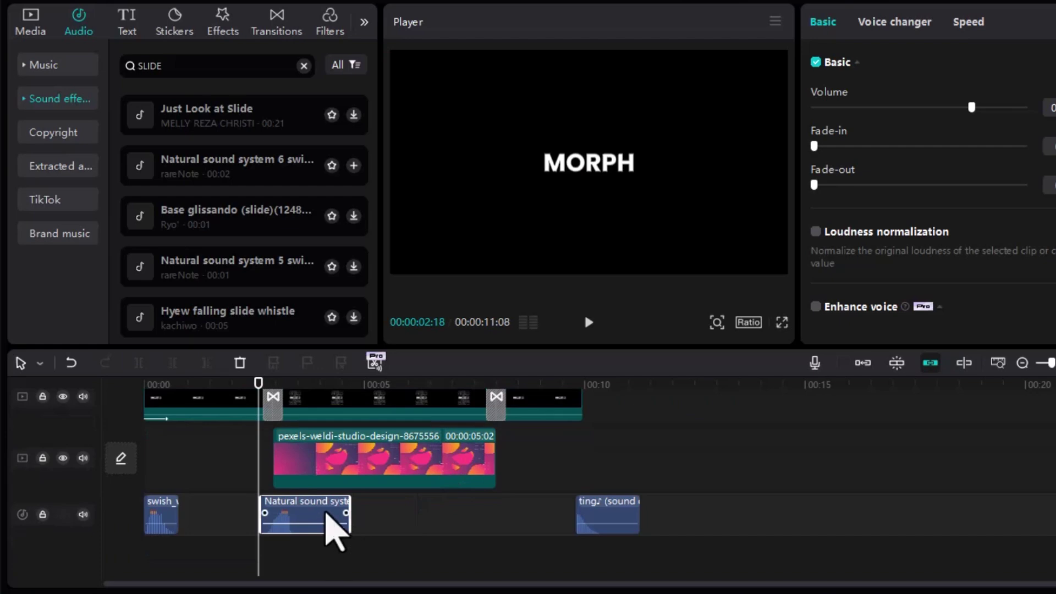
pyautogui.hotkey('ctrl', 'c')
pyautogui.hotkey('ctrl', 'v')
pyautogui.moveTo(330, 559); pyautogui.dragTo(539, 524)
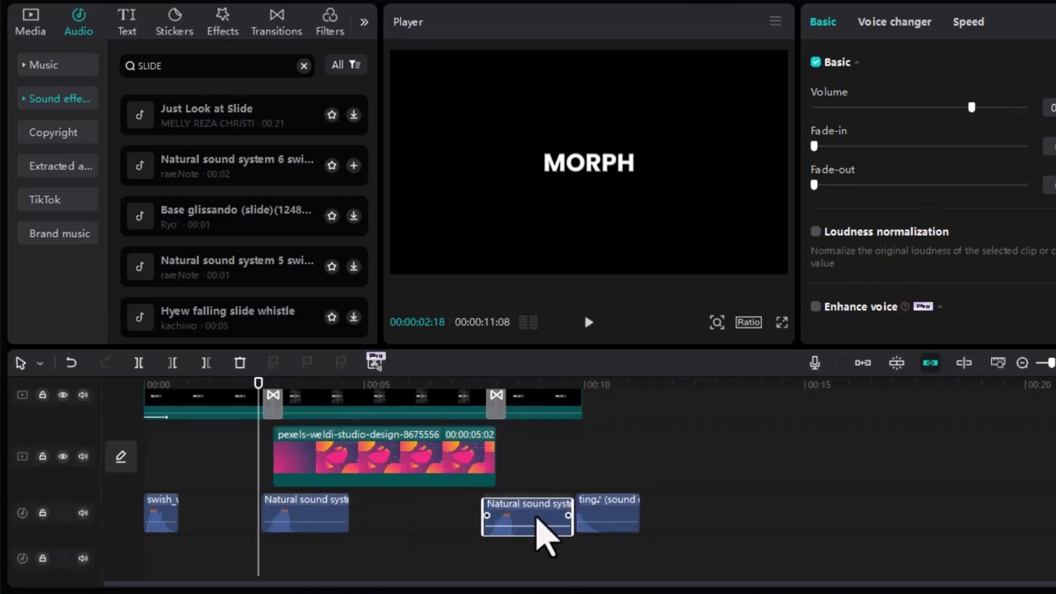
# - Shift the copied swipe sound slightly earlier so it leads into the second transition, and play that section to check it
pyautogui.click(485, 384)
pyautogui.scroll(3, 562, 452)
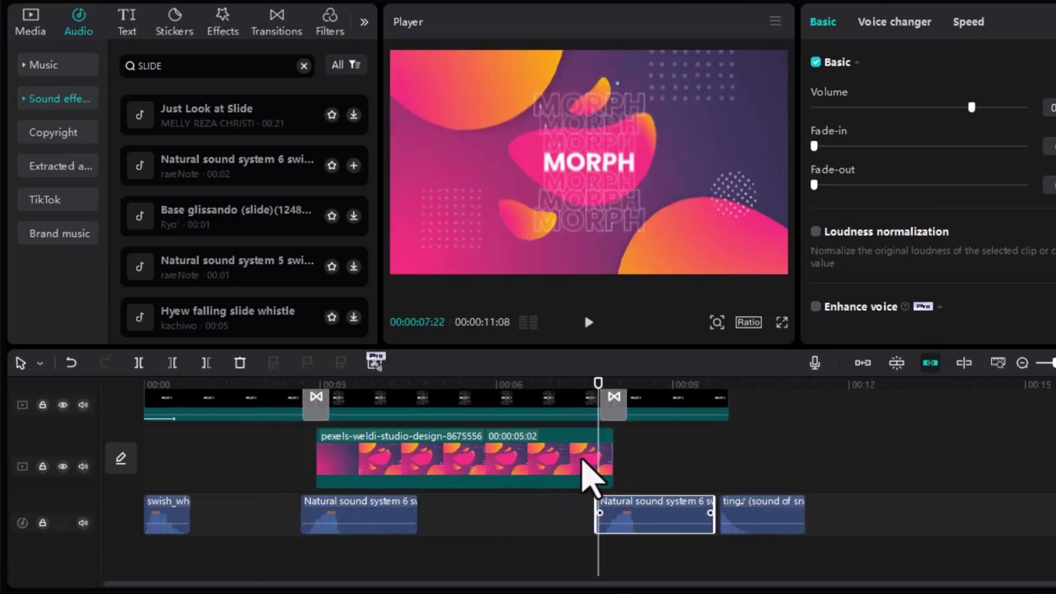
pyautogui.moveTo(617, 512); pyautogui.dragTo(609, 512)
pyautogui.click(523, 383)
pyautogui.press('space')
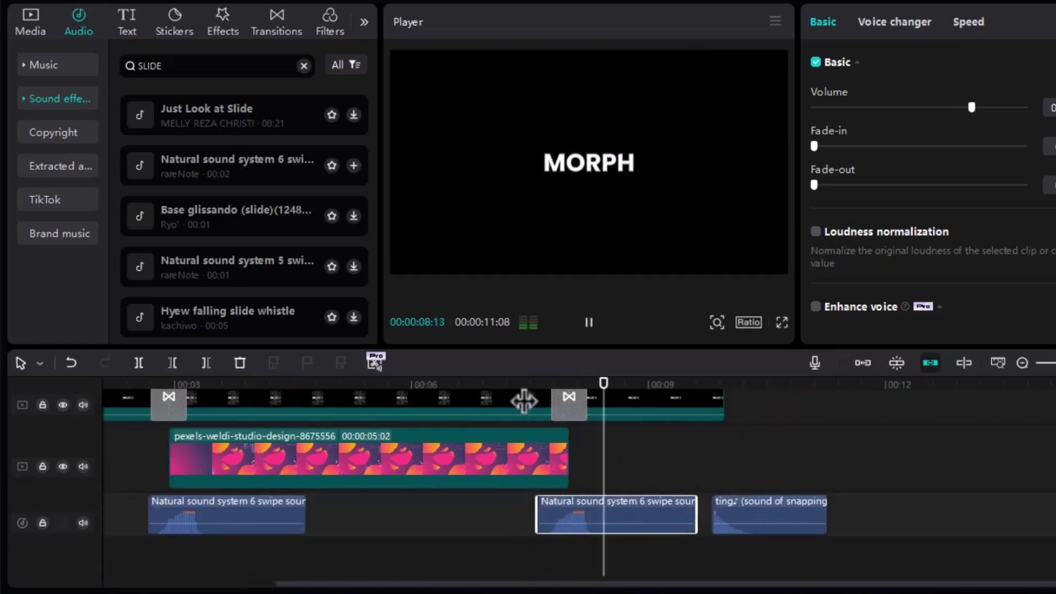
pyautogui.press('space')
pyautogui.scroll(-5, 502, 448)
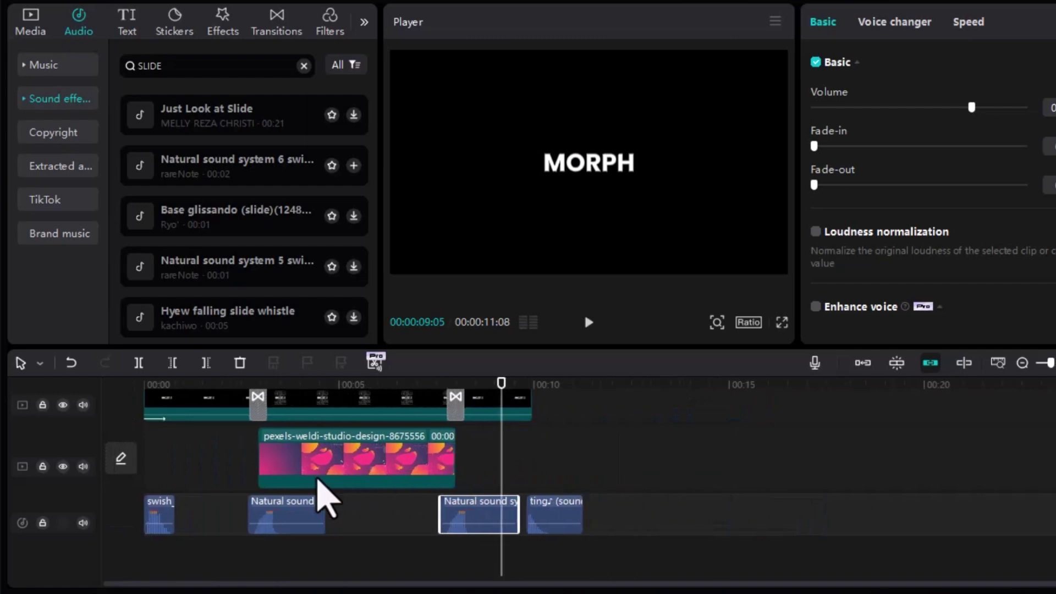
# - Search the sound effects for CALM & BEAUTIFUL and add Calm and beautiful, Hope, Nature, Ambient on a separate track, starting with the first swipe sound
pyautogui.click(303, 67)
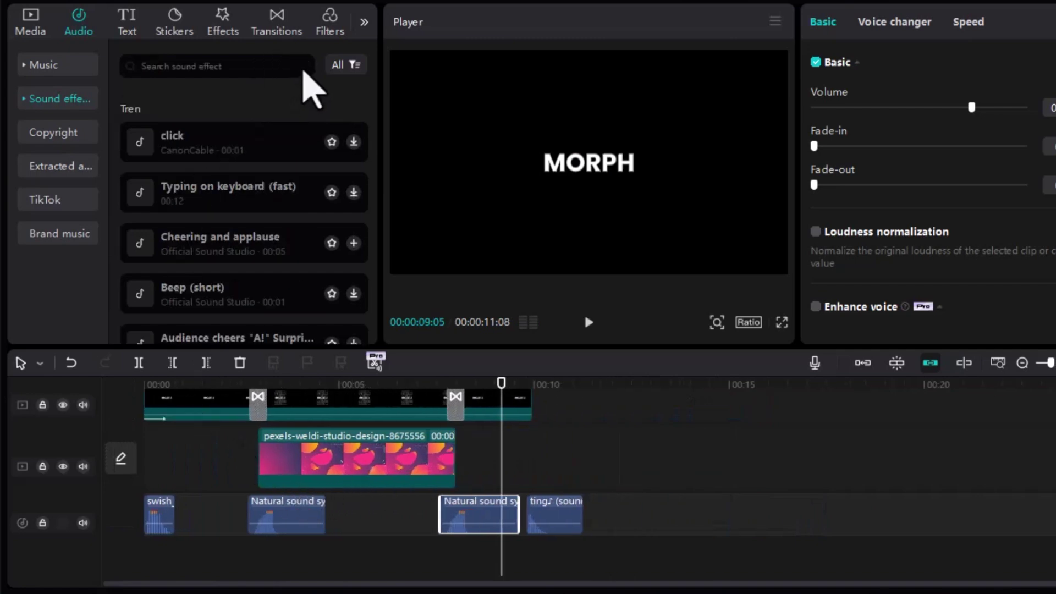
pyautogui.write('CALM & BEAUTIFUL')
pyautogui.press('Return')
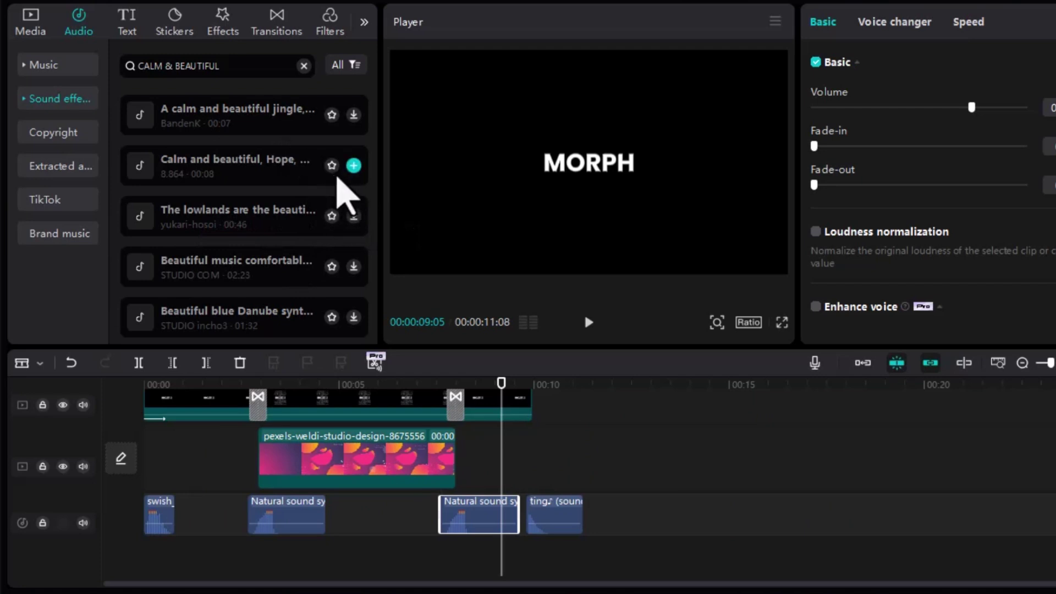
pyautogui.click(354, 168)
pyautogui.press('a')
pyautogui.moveTo(611, 553); pyautogui.dragTo(269, 517)
# - Play the timeline through both transitions to check the calm ambient sound with the swipe effects
pyautogui.scroll(2, 352, 515)
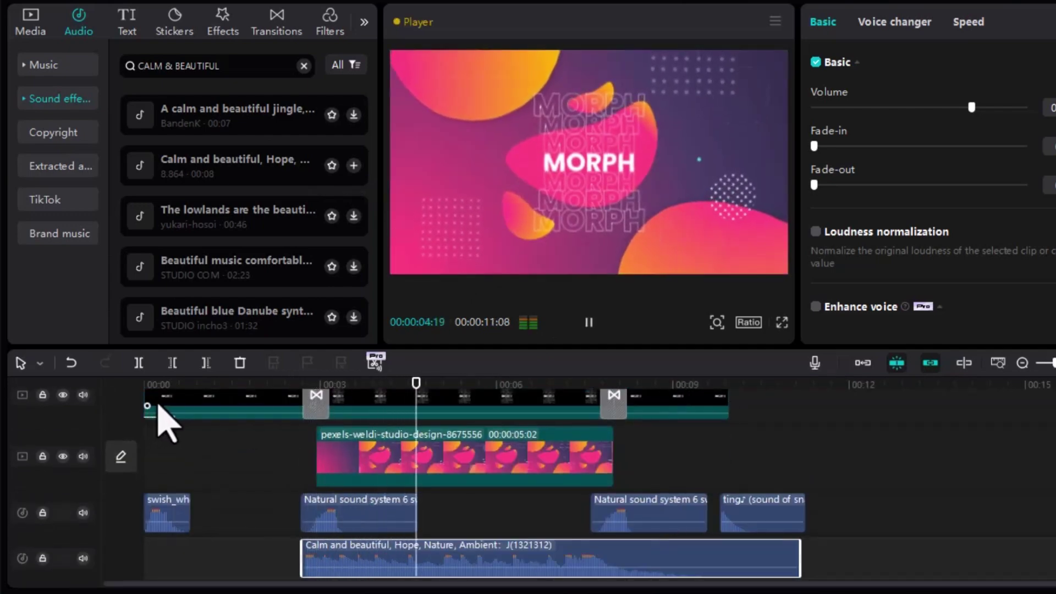
pyautogui.scroll(-2, 358, 424)
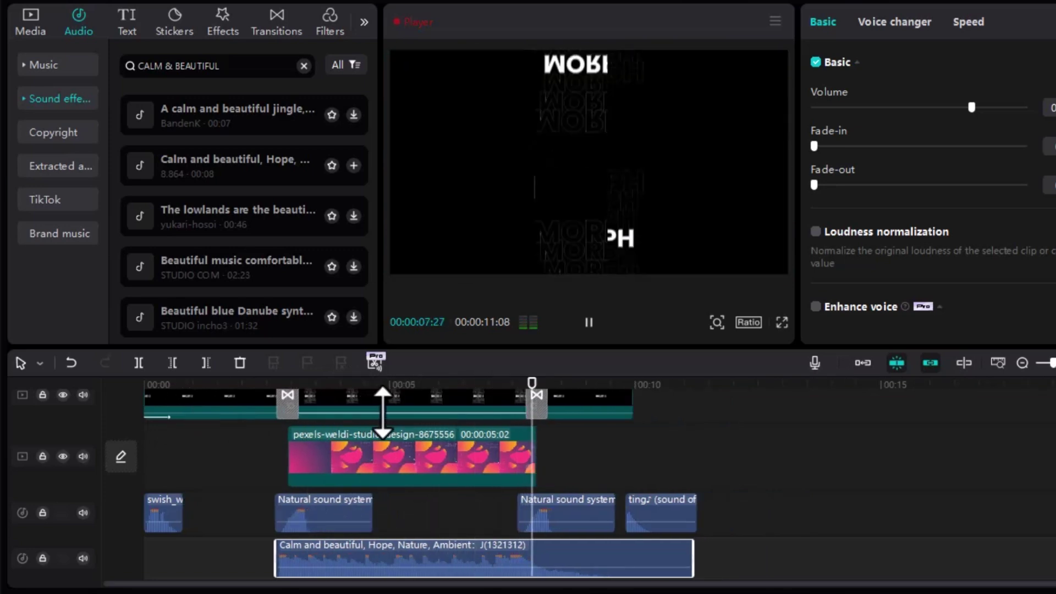
pyautogui.press('space')
# - Trim the start of the first compound clip to about 00:00:01:05 and move the whoosh sound to its new start
pyautogui.scroll(2, 220, 448)
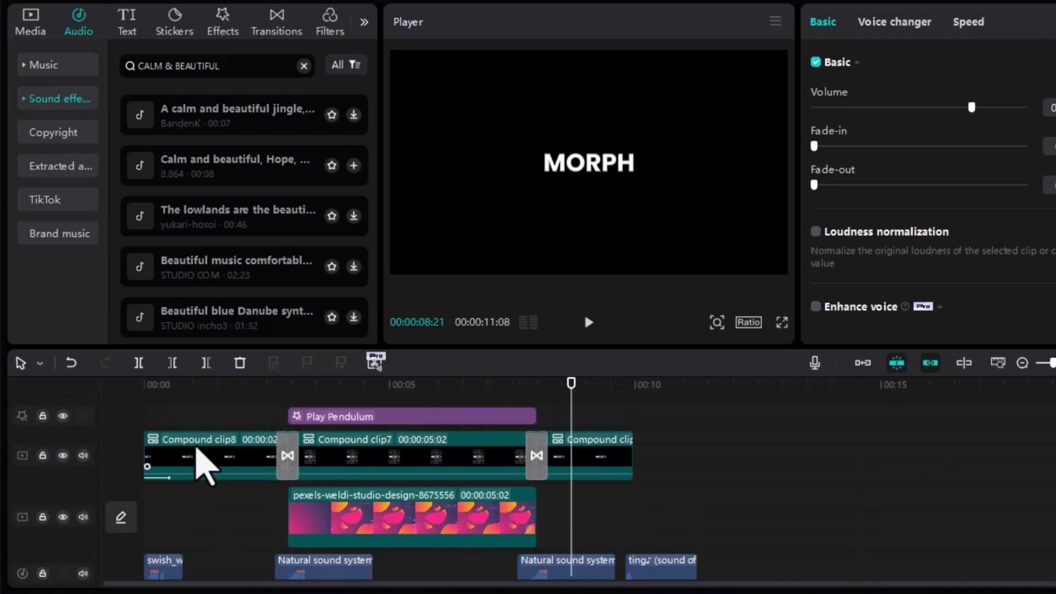
pyautogui.scroll(-1, 193, 443)
pyautogui.moveTo(147, 428); pyautogui.dragTo(216, 434)
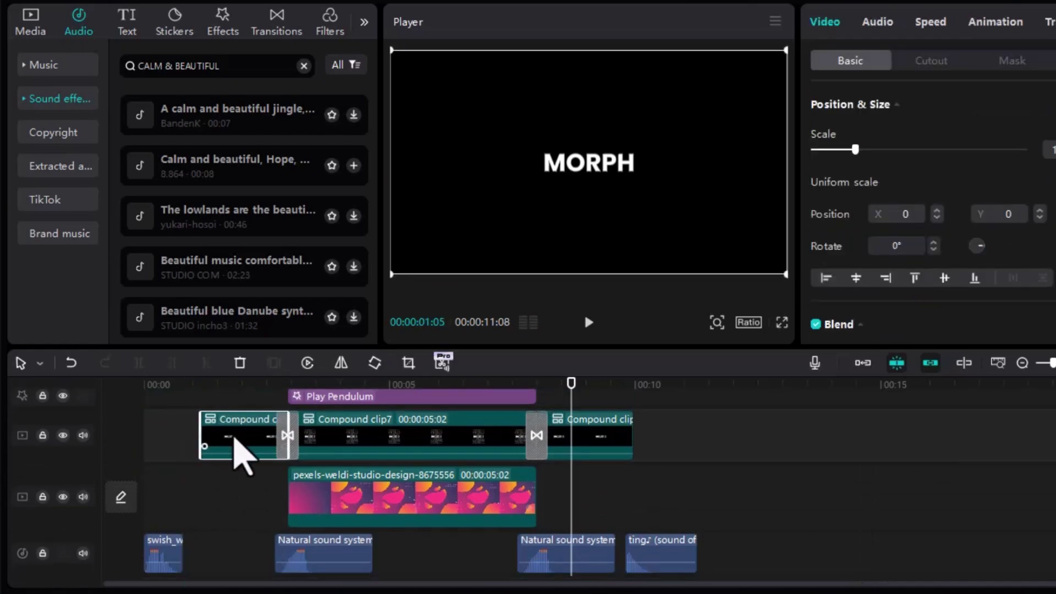
pyautogui.moveTo(156, 542); pyautogui.dragTo(213, 542)
# - Apply the Swing In animation to the shortened first compound clip
pyautogui.click(236, 434)
pyautogui.click(1008, 24)
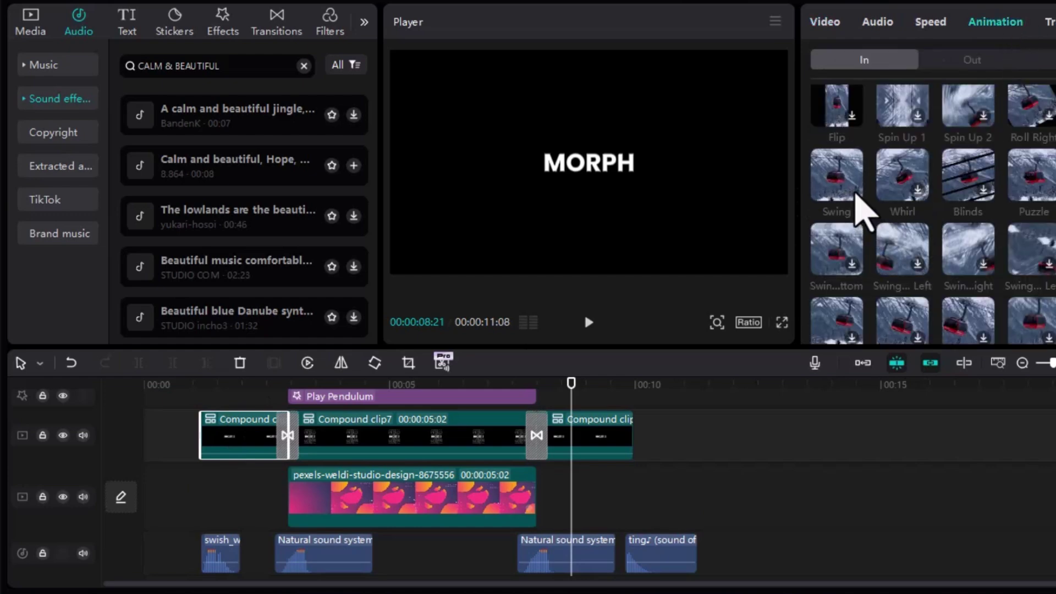
pyautogui.click(857, 196)
# - Select all clips, move them together to the start of the timeline, and play the animation in full-screen preview
pyautogui.scroll(-3, 434, 440)
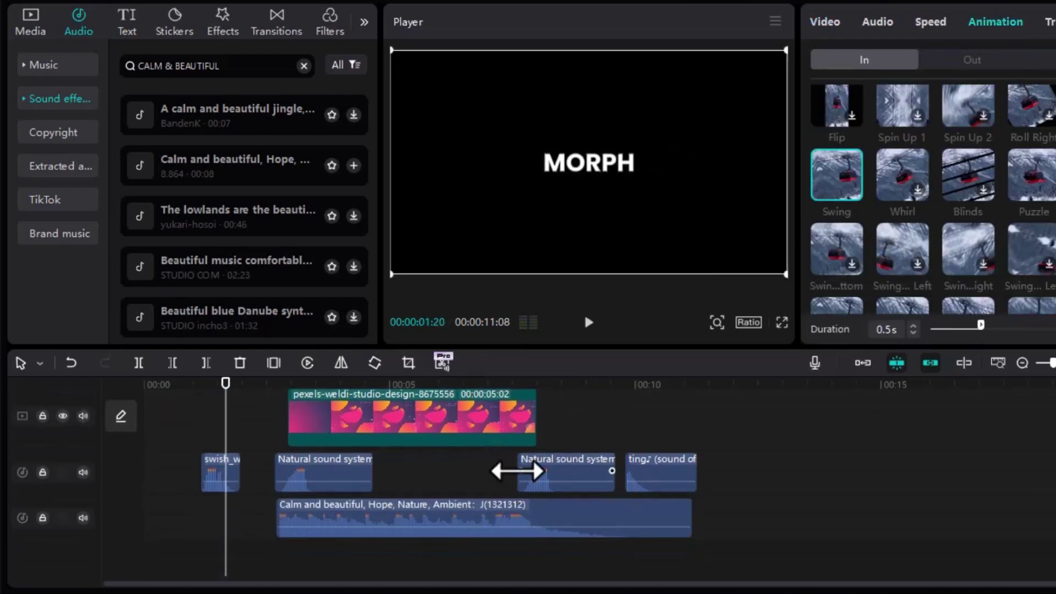
pyautogui.hotkey('ctrl', 'a')
pyautogui.scroll(3, 325, 485)
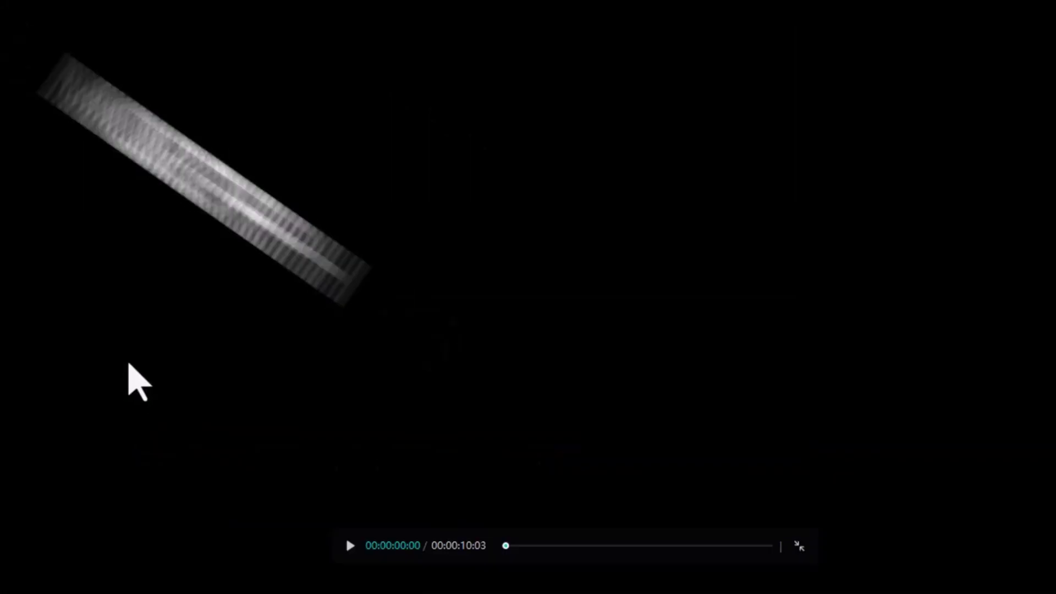
pyautogui.press('space')
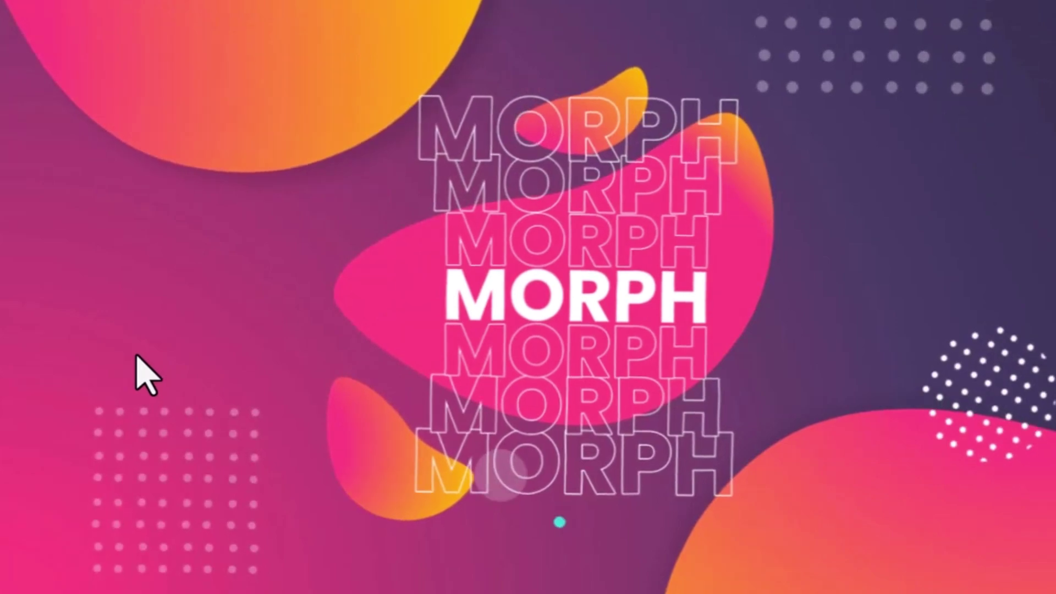
pyautogui.press('Escape')
# - Export the video as MORPH 1 in 1080P, H.264, mp4 at 30fps with the recommended bitrate
pyautogui.scroll(-5, 583, 467)
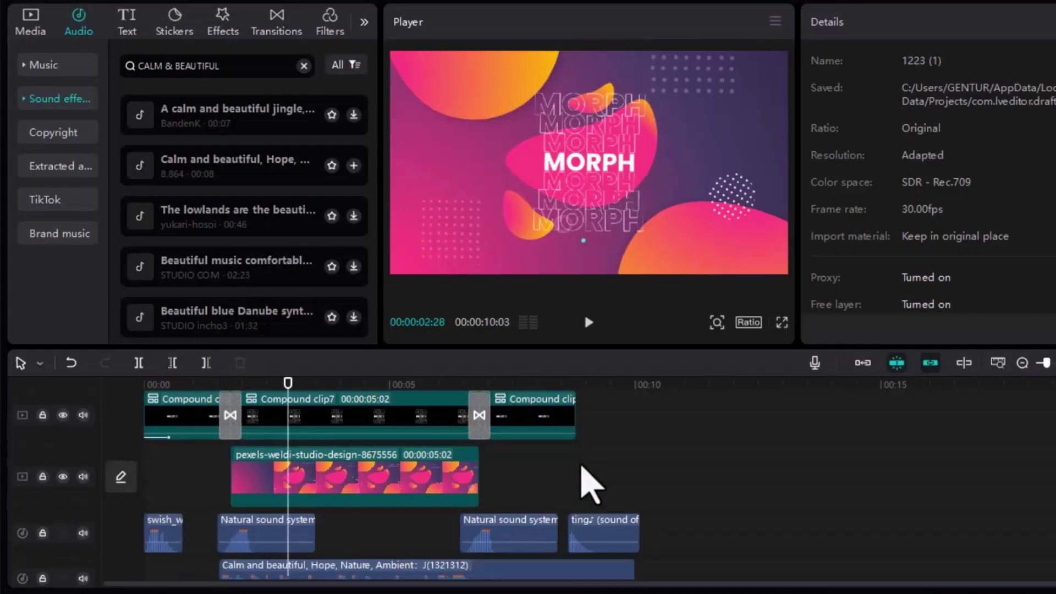
pyautogui.scroll(4, 583, 464)
pyautogui.scroll(1, 586, 461)
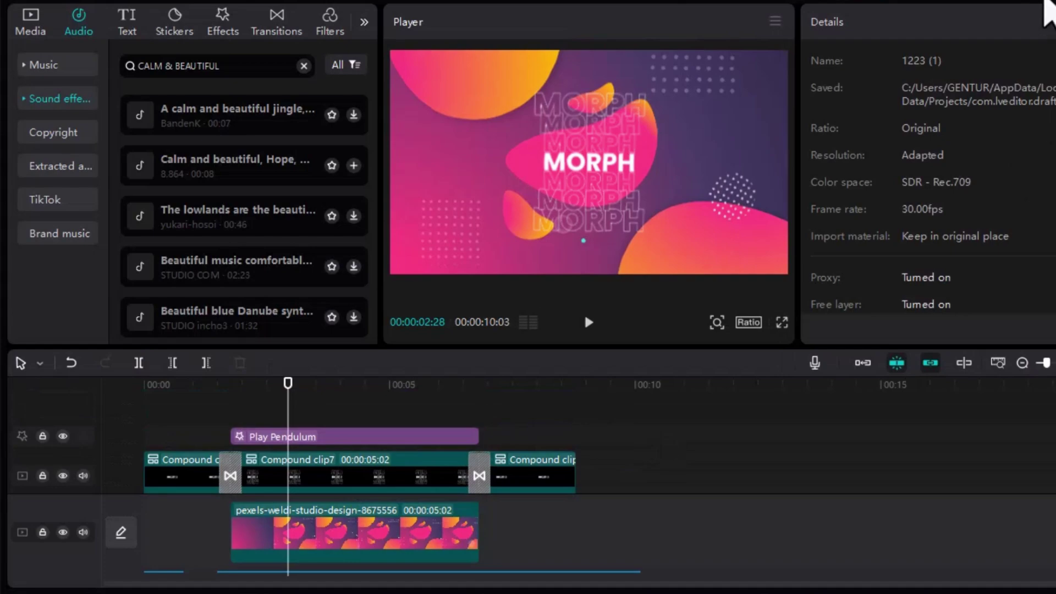
pyautogui.click(1045, 16)
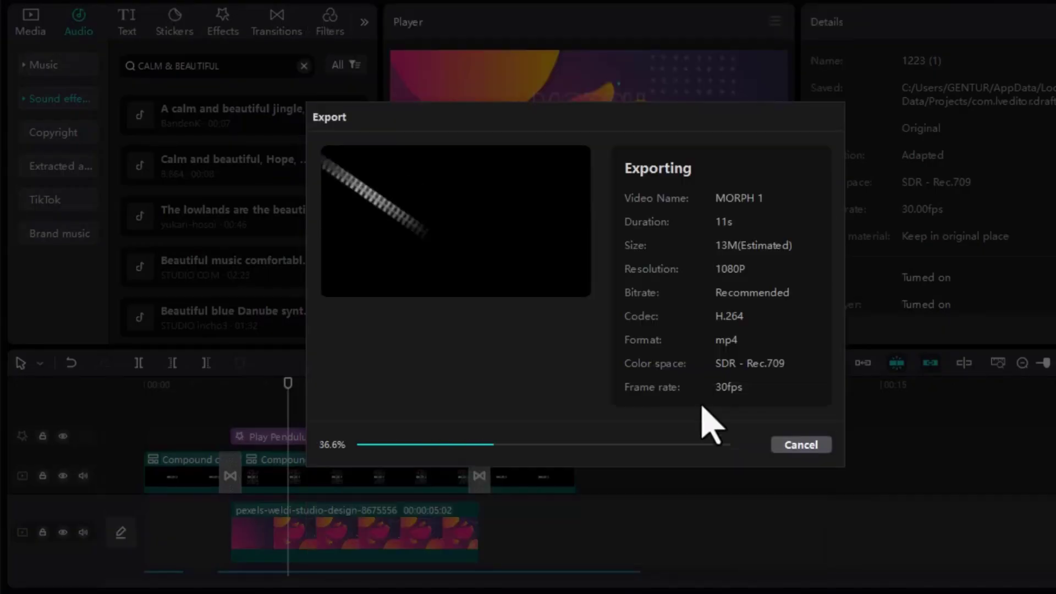